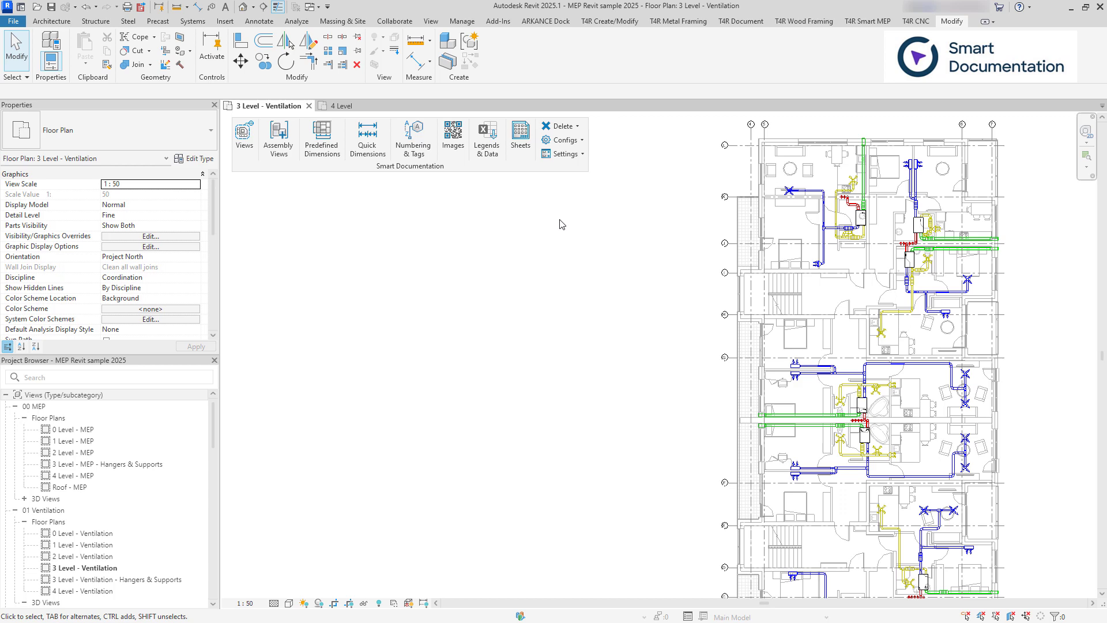
Start Tag Elements In View, keep the M01 HVAC Plan configuration, and open it for editing.
left_click(414, 139)
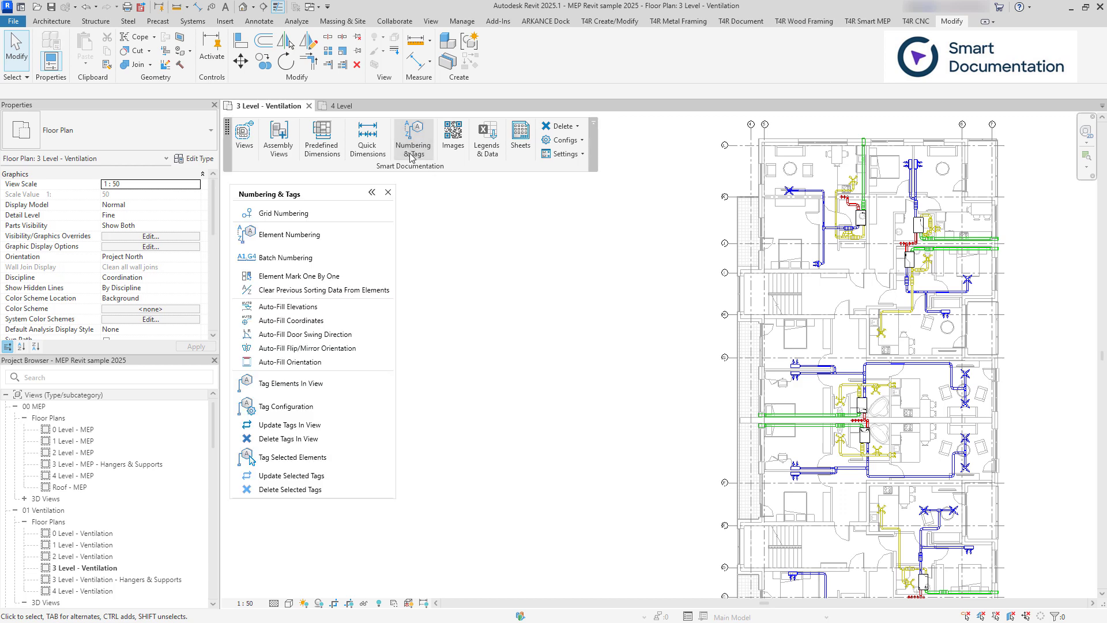
left_click(291, 384)
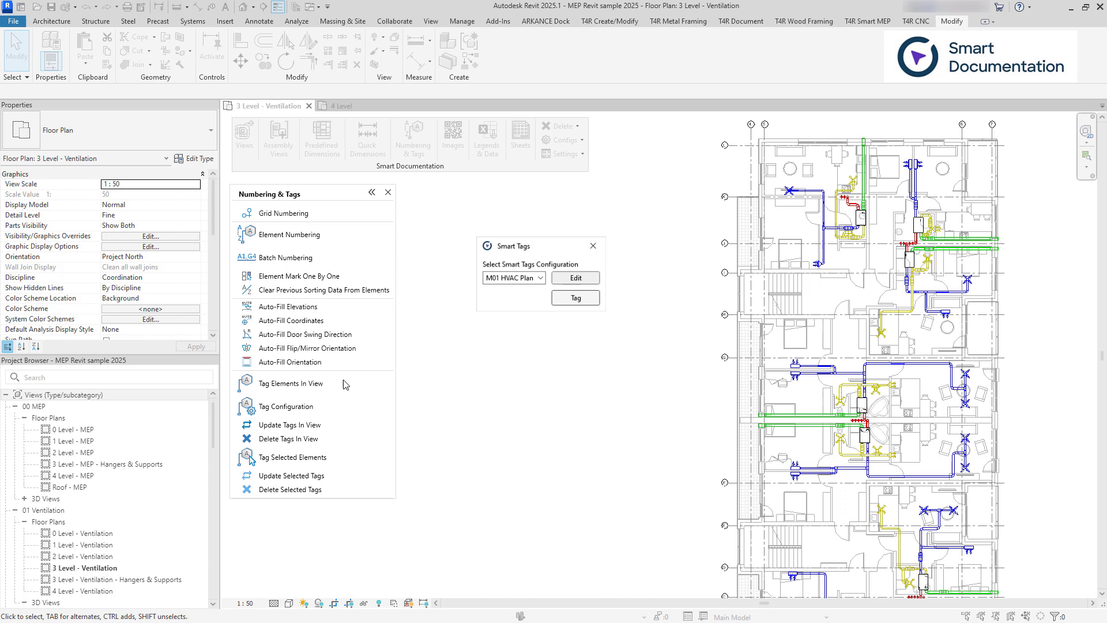
left_click(535, 276)
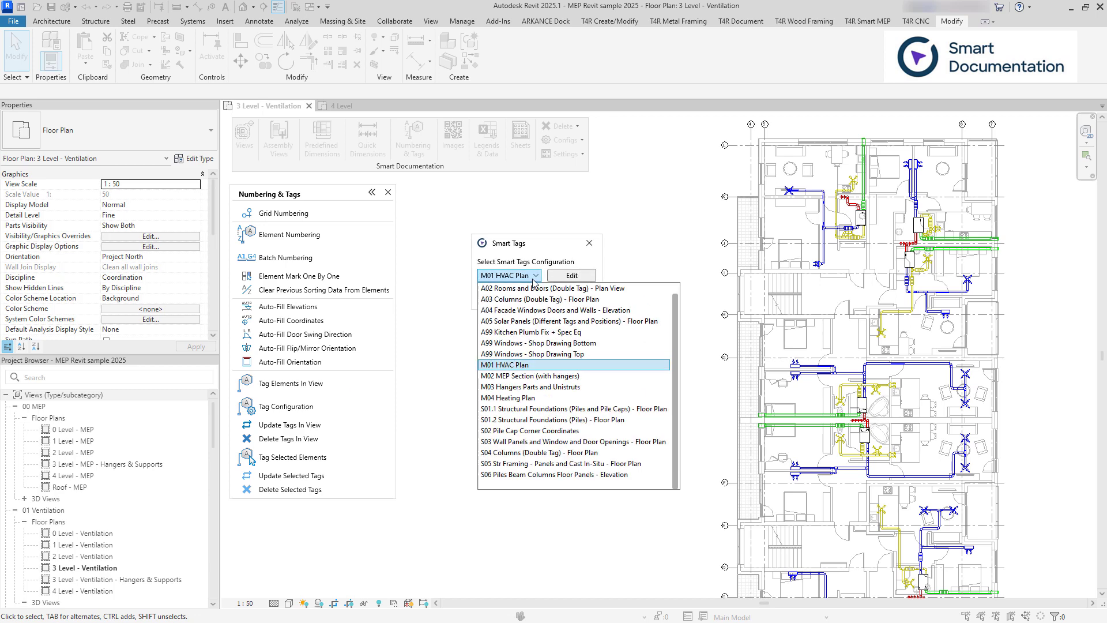
left_click(535, 278)
left_click(572, 276)
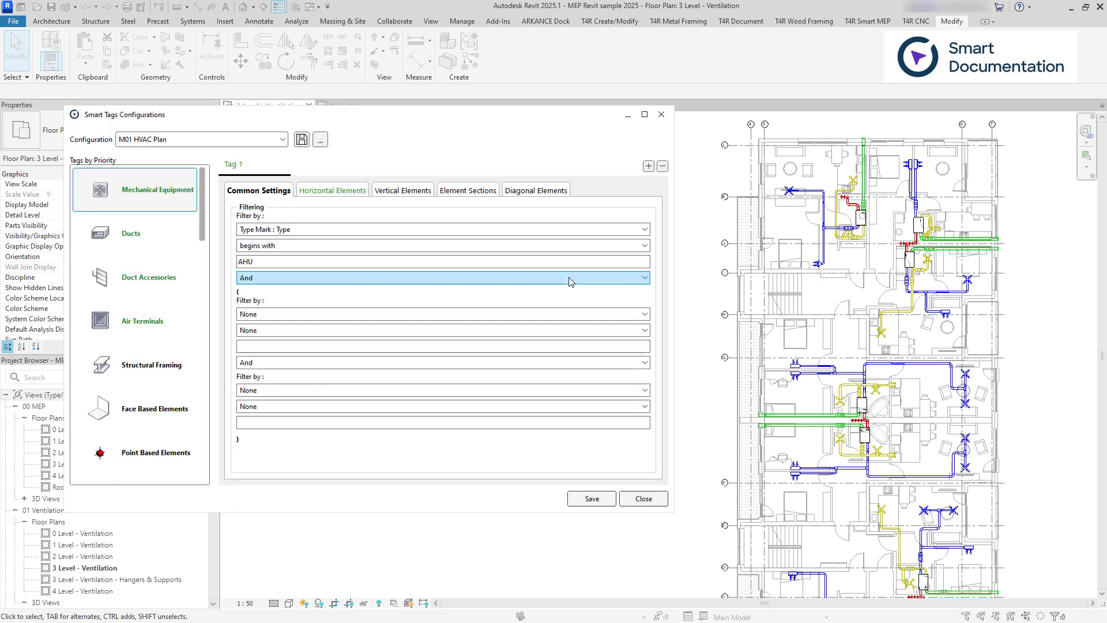
Review horizontal-element tag settings: ME - Name type, Vertical orientation, Attached leader, Center position.
left_click(443, 230)
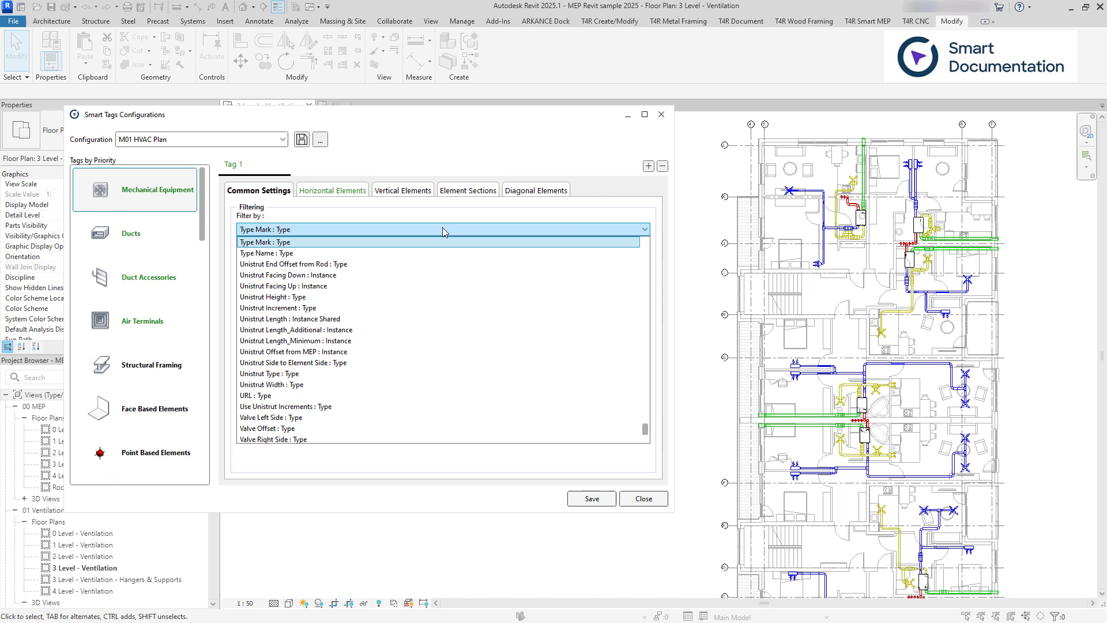
left_click(442, 230)
left_click(355, 192)
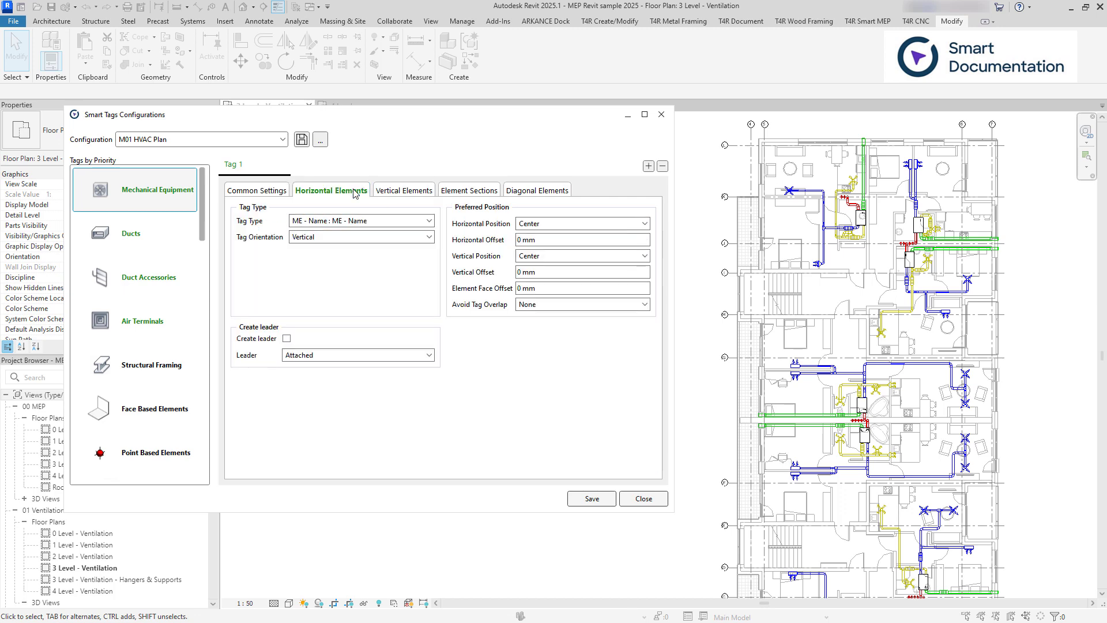
left_click(367, 222)
left_click(369, 231)
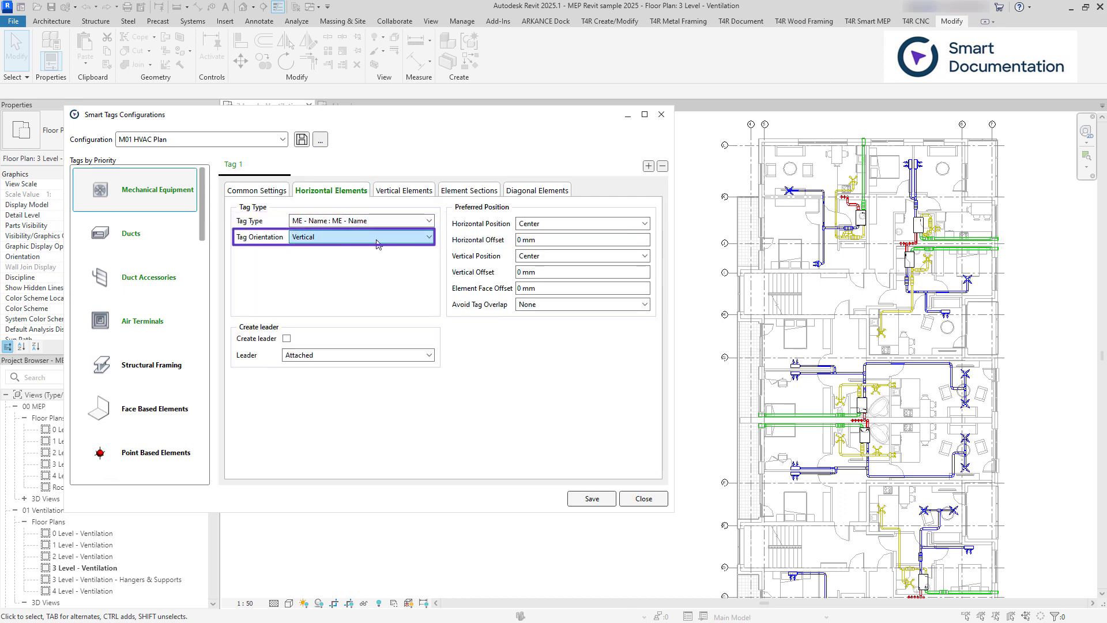
left_click(375, 238)
left_click(378, 260)
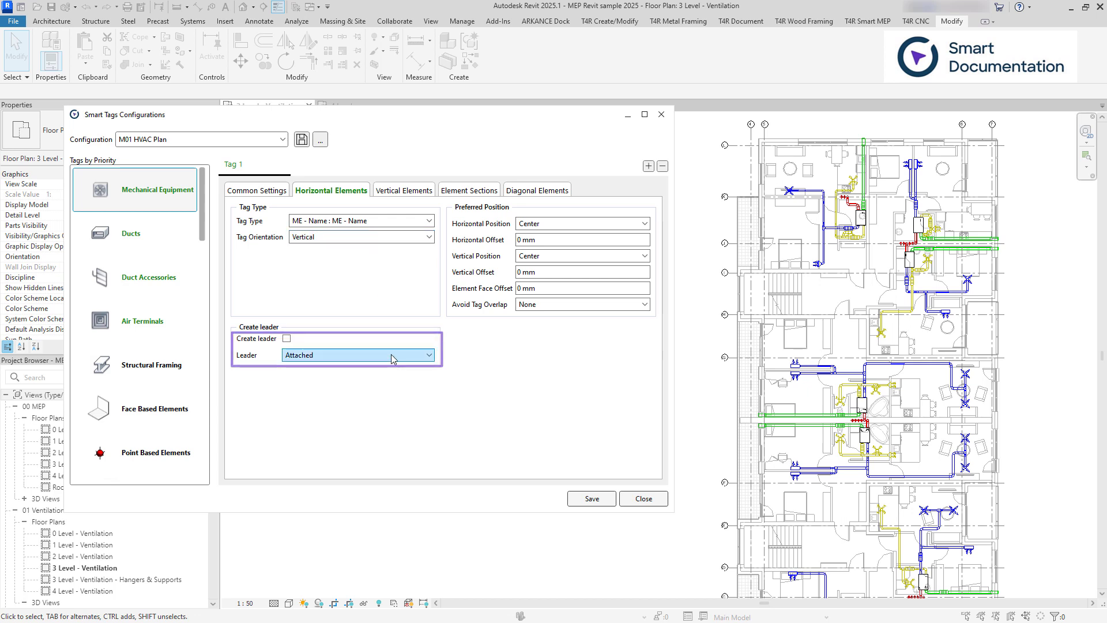
left_click(392, 355)
left_click(392, 367)
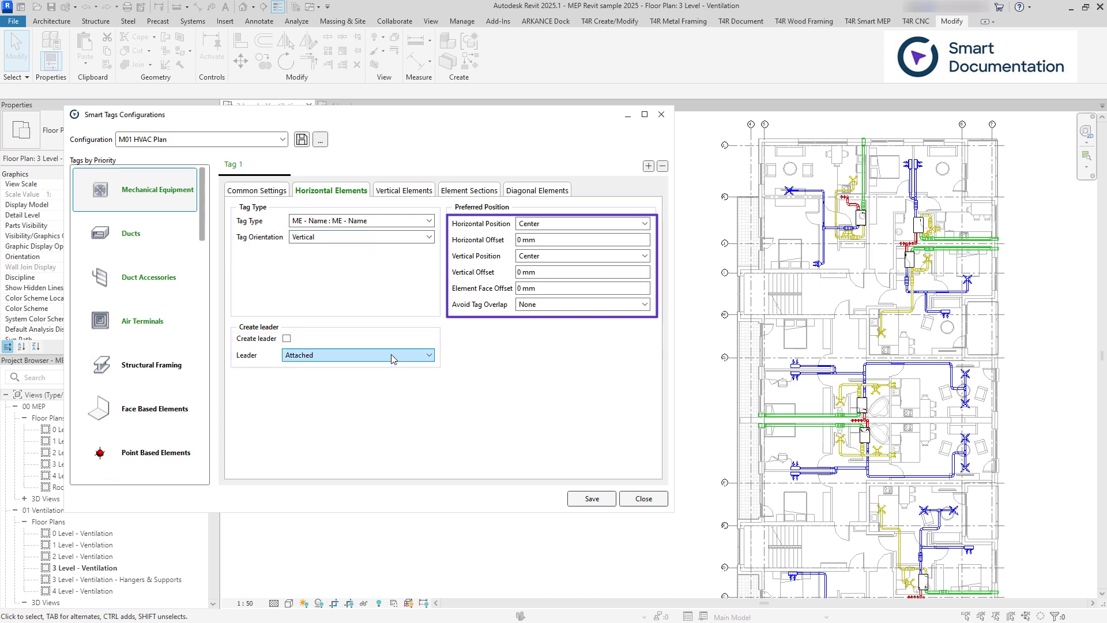
left_click(558, 223)
left_click(558, 249)
left_click(558, 241)
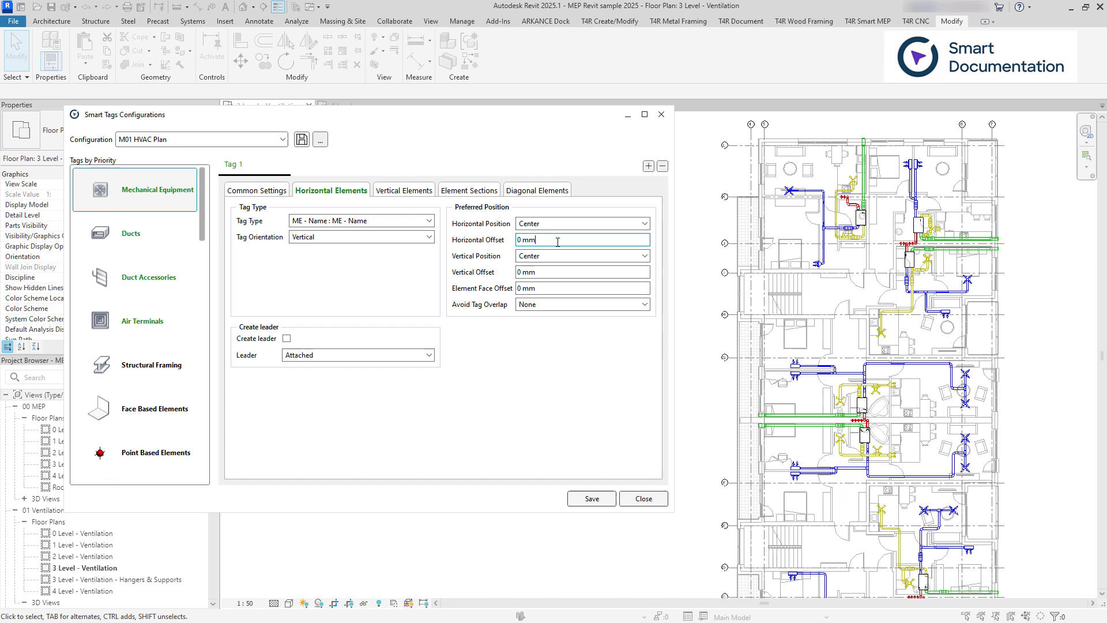
Browse tag rules for Ducts, Duct Accessories and Air Terminals grilles, diffusers and ext air intake.
left_click(138, 233)
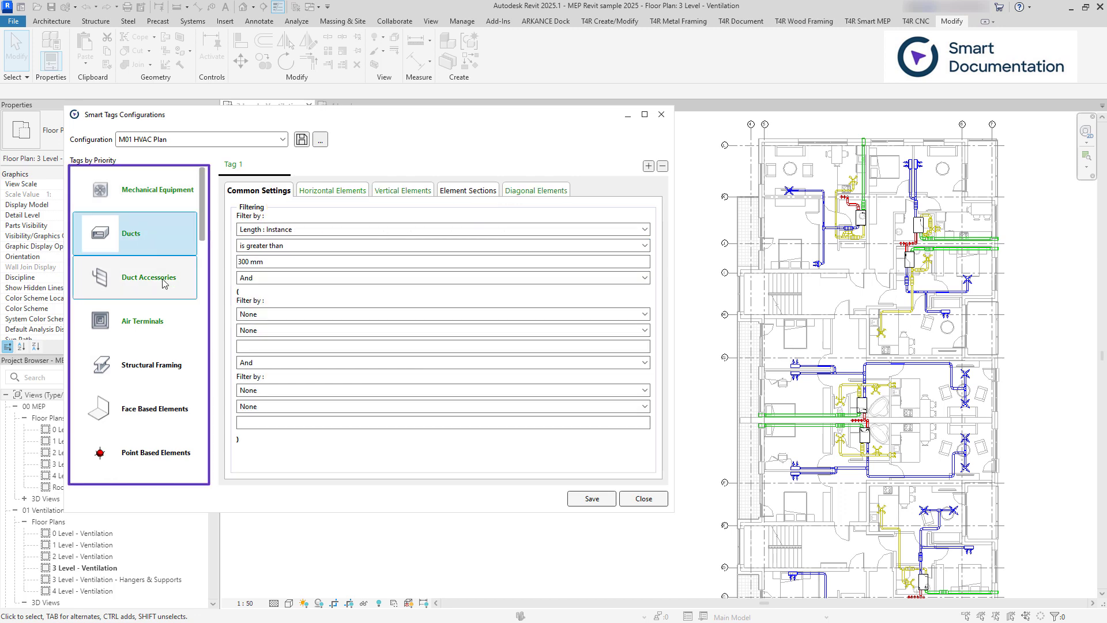
left_click(147, 277)
left_click(170, 329)
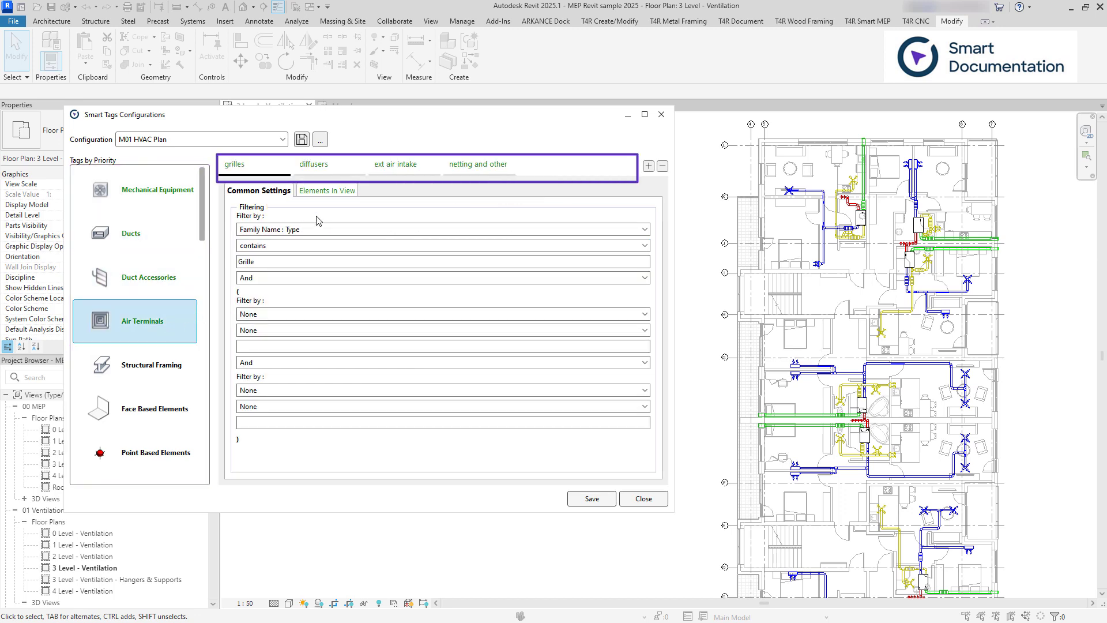
left_click(323, 193)
left_click(319, 170)
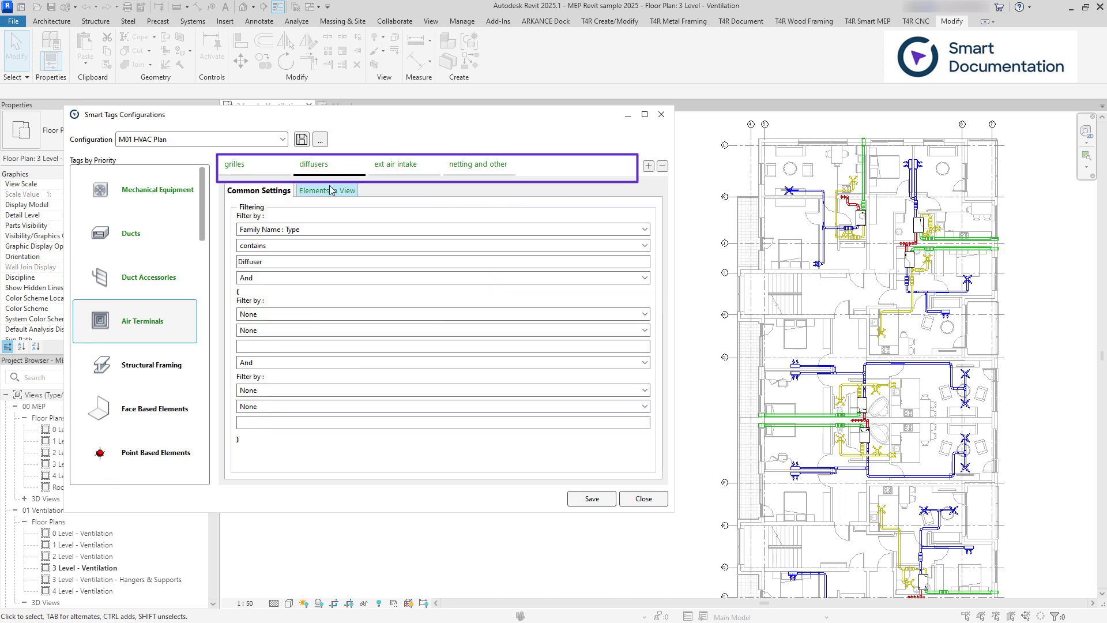
left_click(335, 196)
left_click(388, 167)
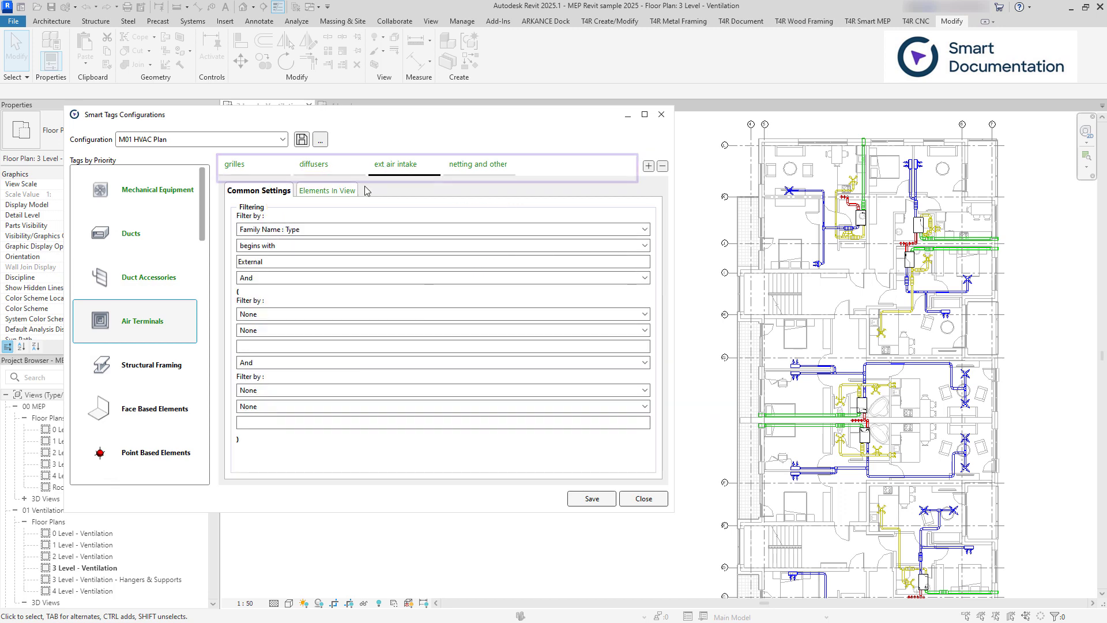
left_click(343, 193)
Tag the whole ventilation plan with the M01 HVAC Plan configuration and inspect the tags.
left_click(663, 497)
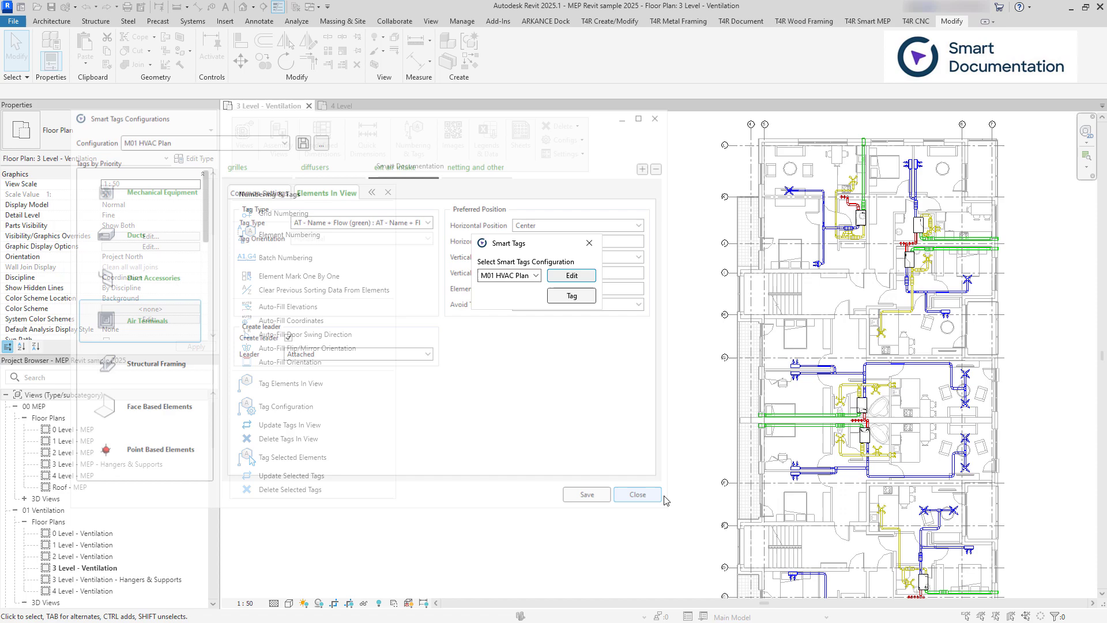
left_click(571, 295)
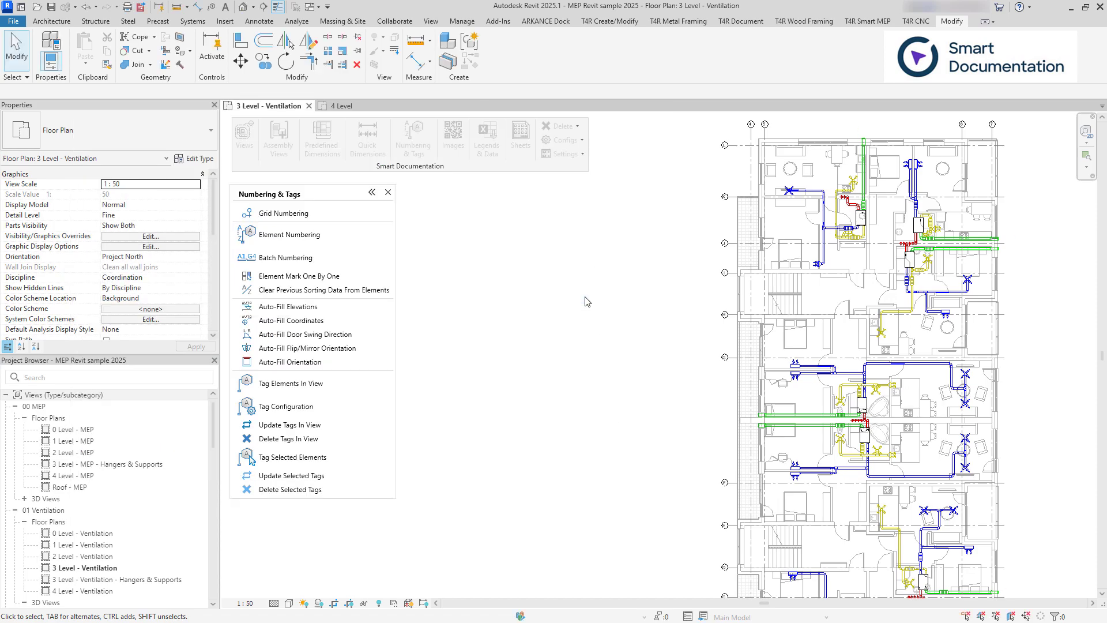
scroll(932, 459, "up", 5)
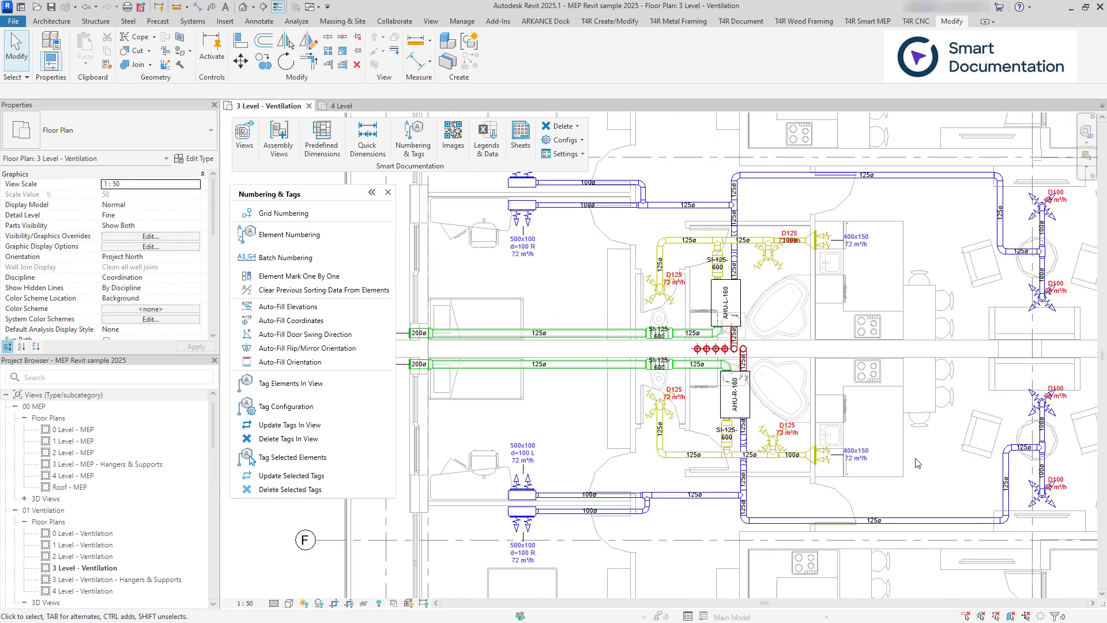
middle_click_drag(900, 449, 928, 489)
Tag the windows and doors on the 4 Level plan with the A01 configuration.
scroll(921, 483, "down", 2)
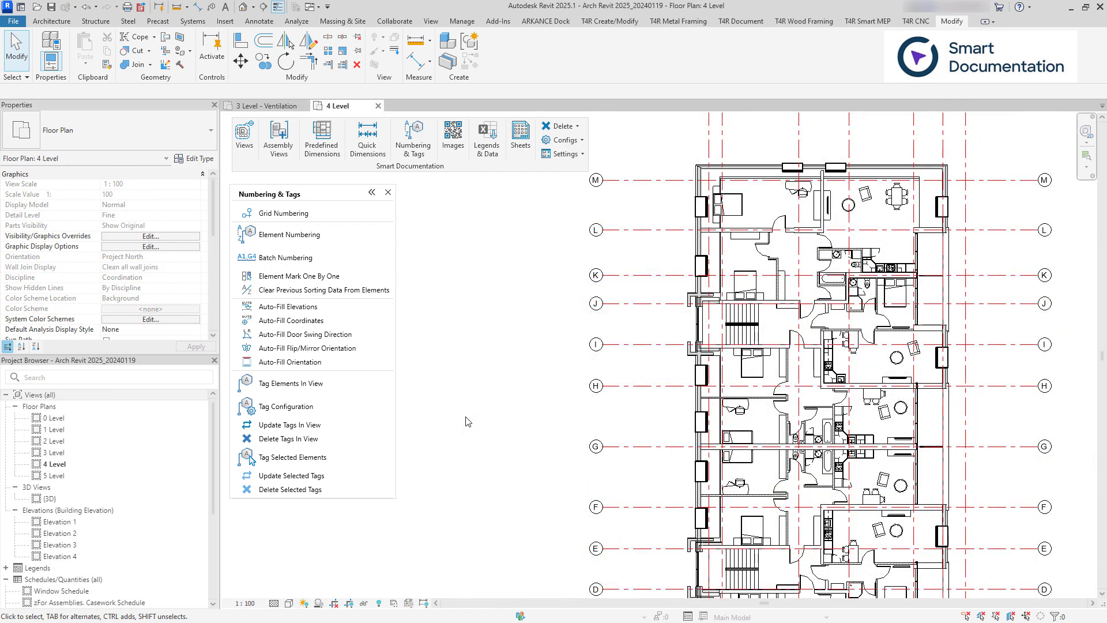
left_click(387, 385)
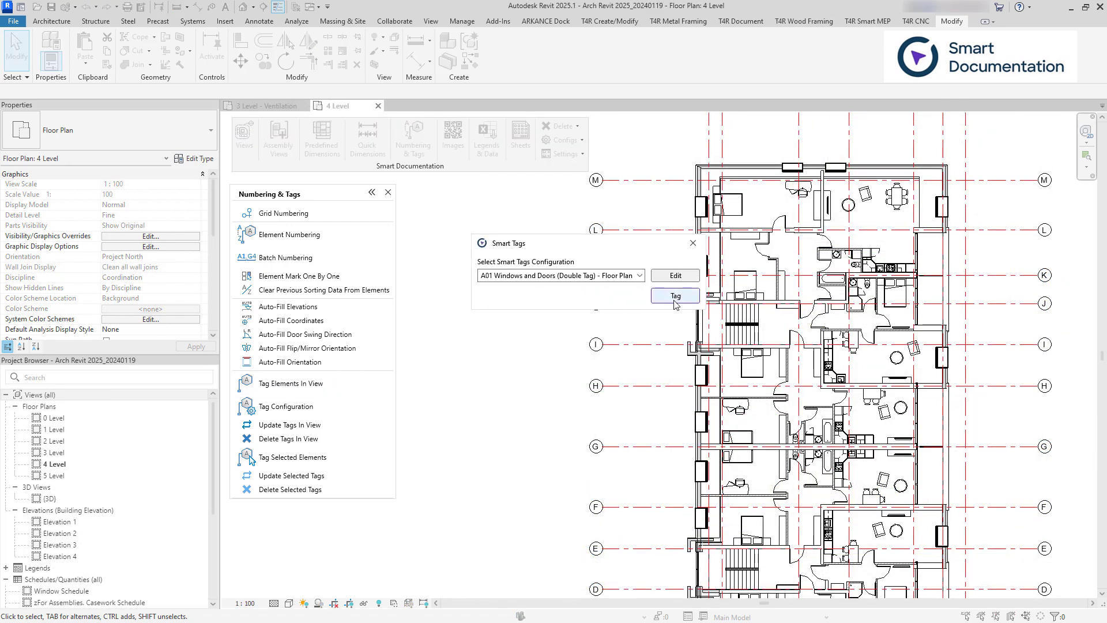
left_click(675, 296)
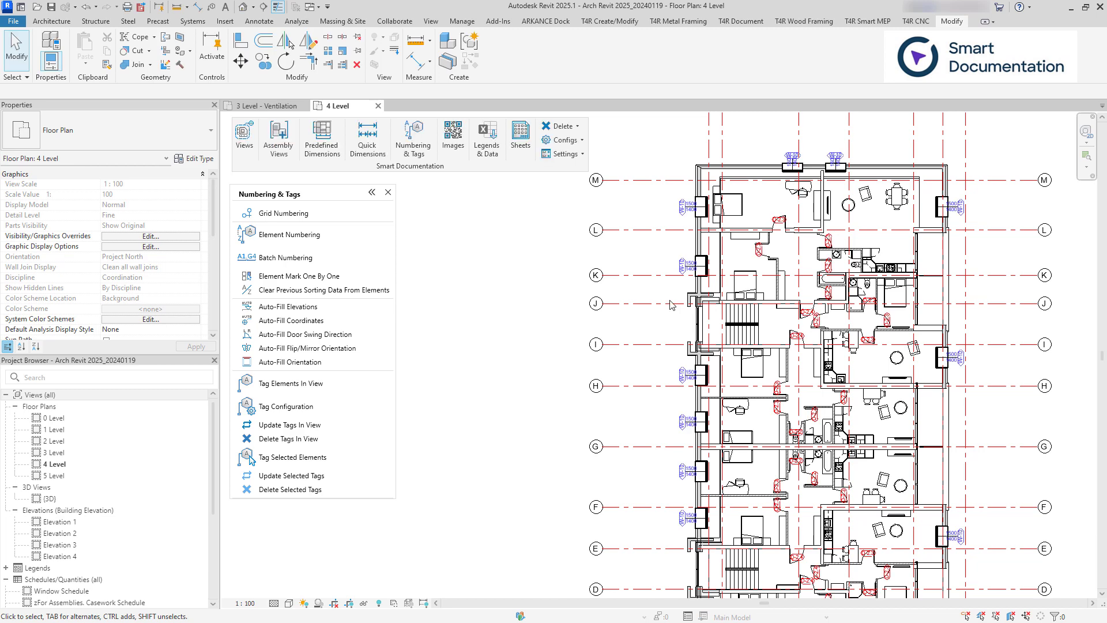
Open the 2 Level floor plan and tag all its windows and doors.
left_click(74, 444)
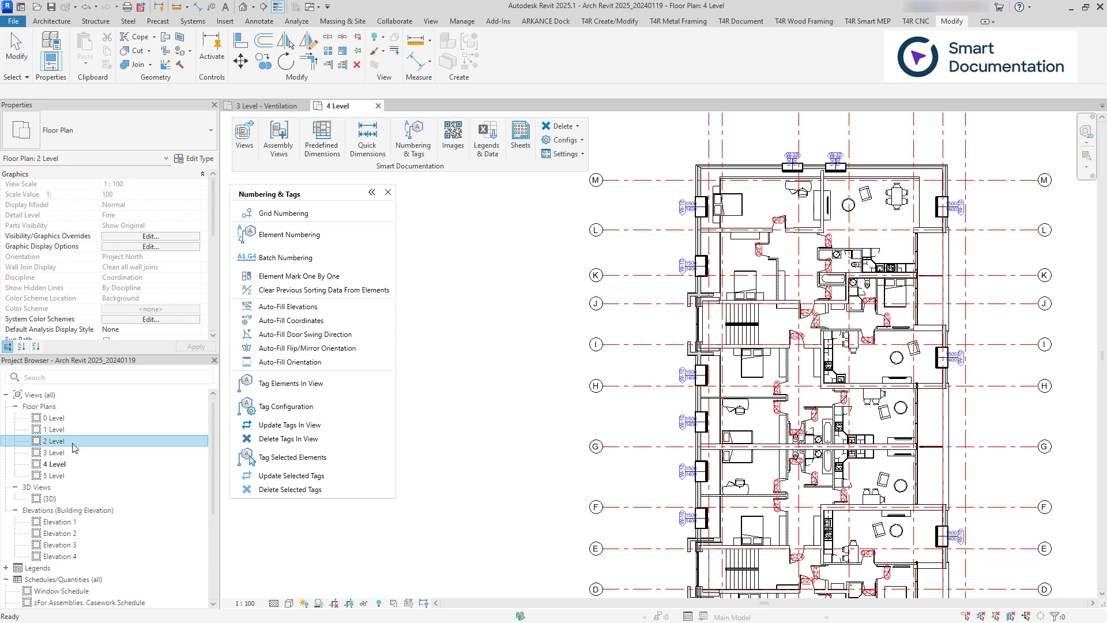
double_click(74, 447)
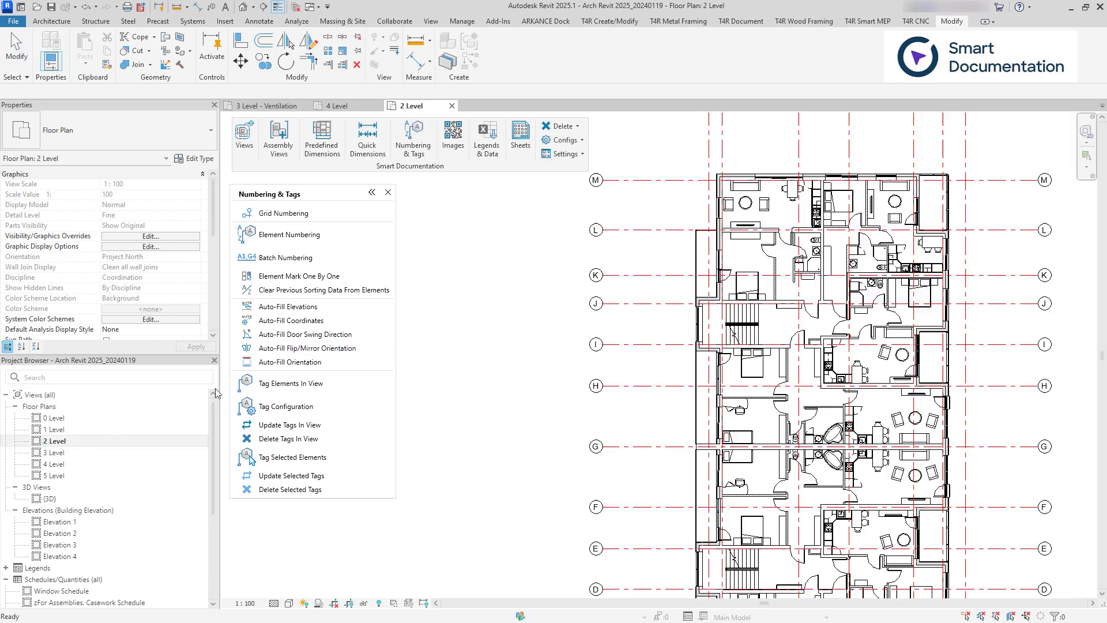
left_click(321, 383)
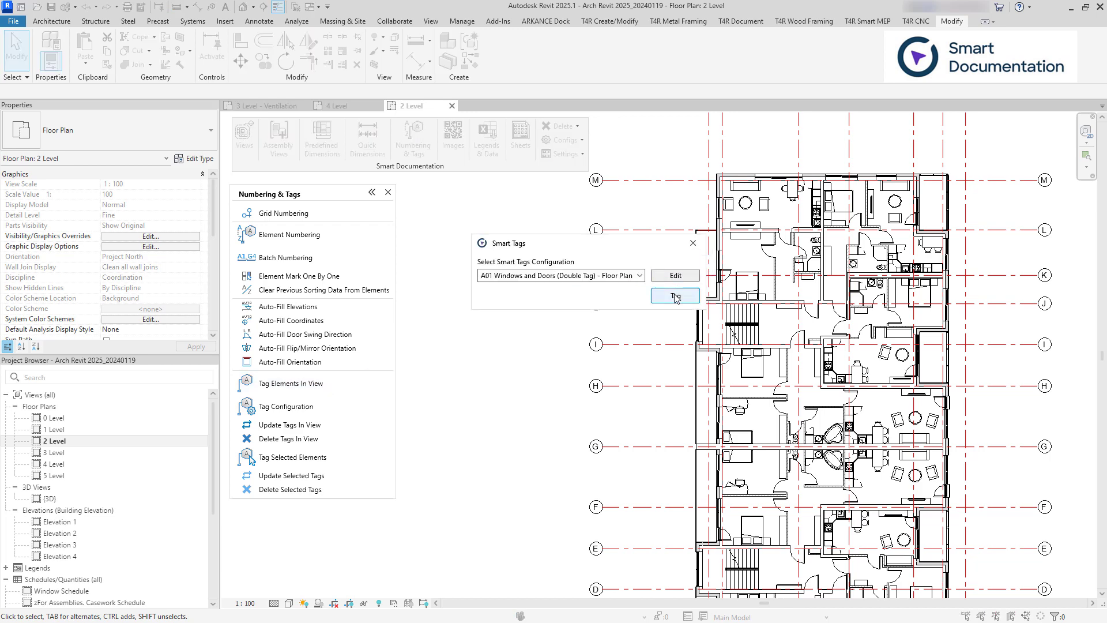
left_click(675, 295)
scroll(839, 364, "up", 4)
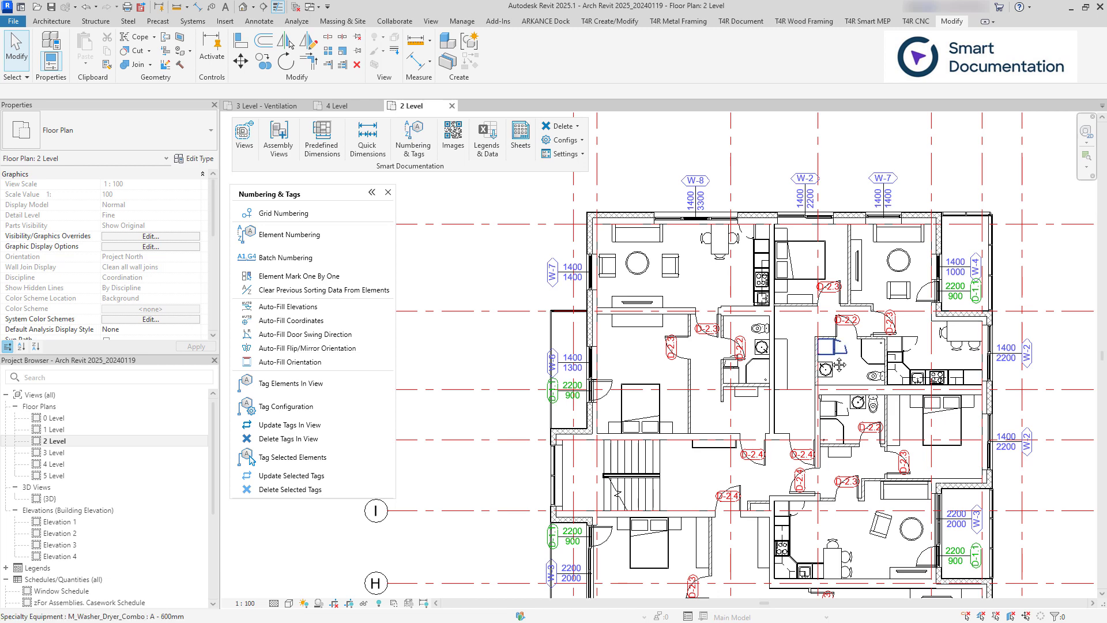
Delete all tags in the view, then retag only the window-selected left apartment.
left_click(288, 439)
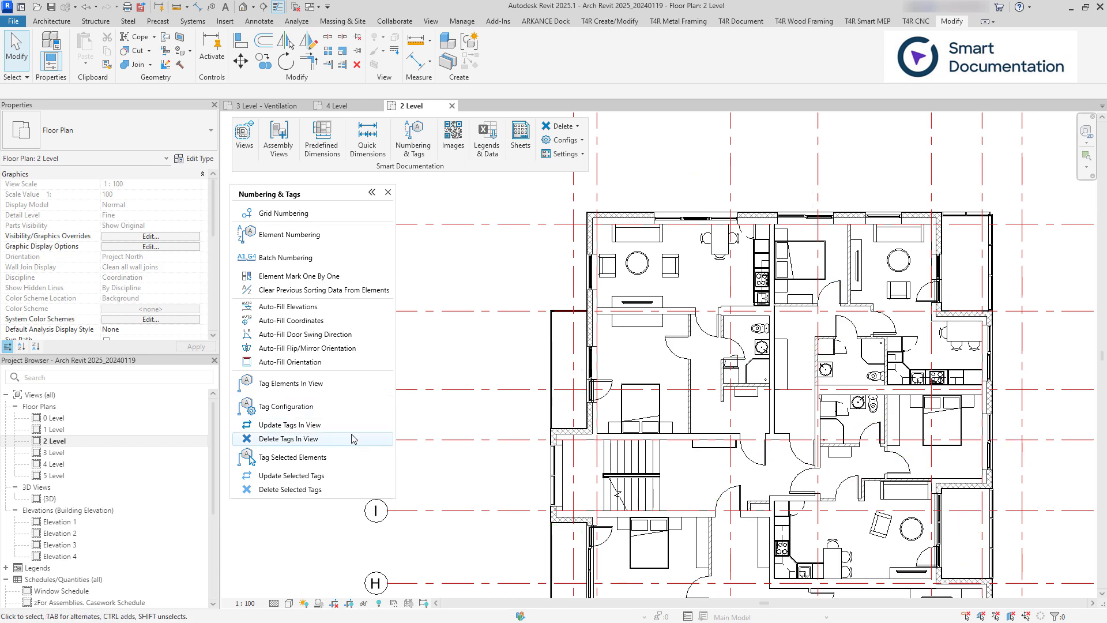
left_click_drag(546, 197, 777, 474)
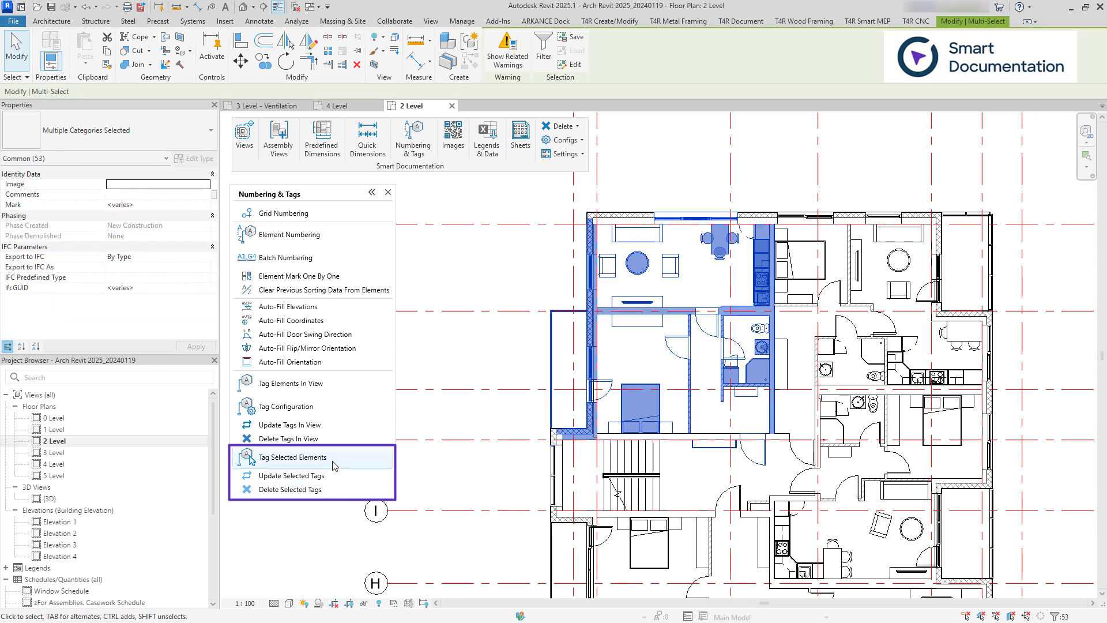
left_click(300, 456)
left_click(675, 296)
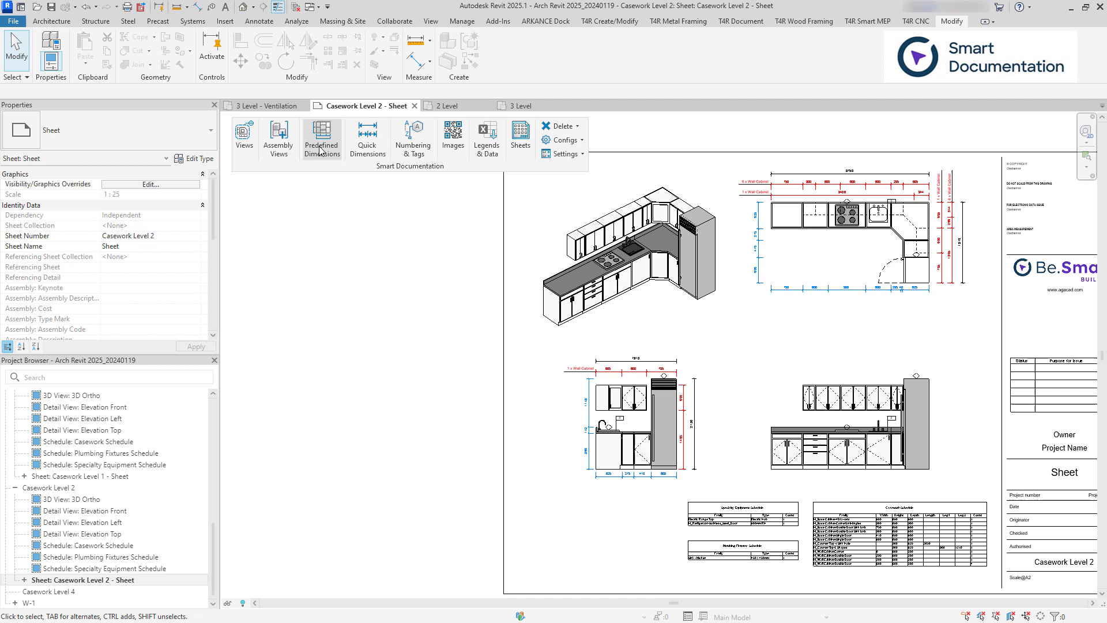
Open the Smart Dimensions configuration and check Elements In View: left/right planes, bottom position.
left_click(320, 151)
left_click(299, 238)
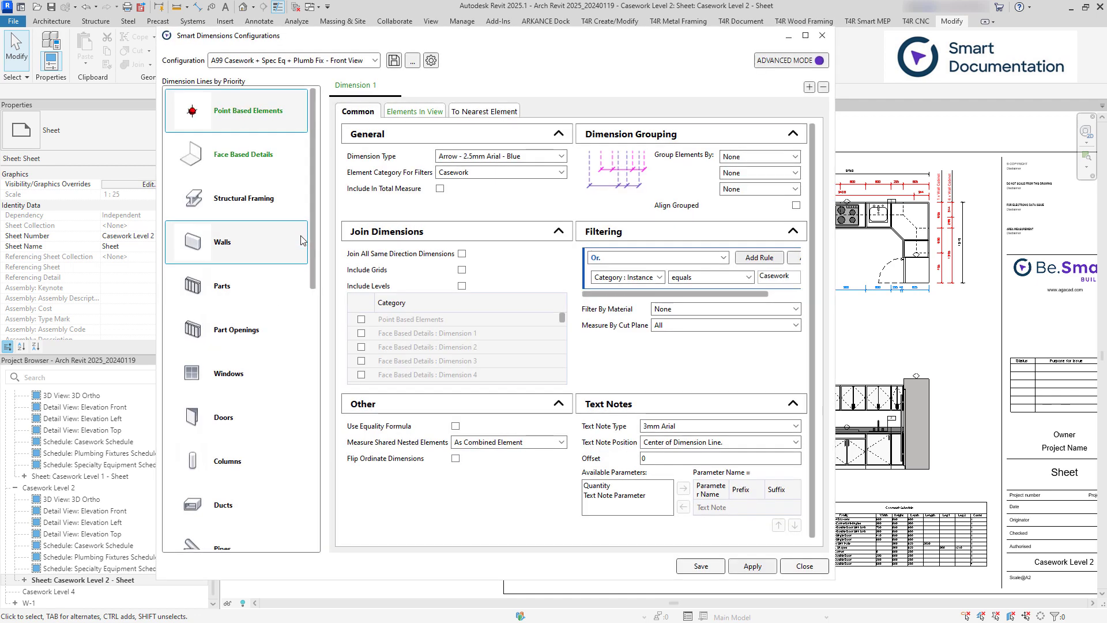
left_click(424, 112)
left_click(536, 157)
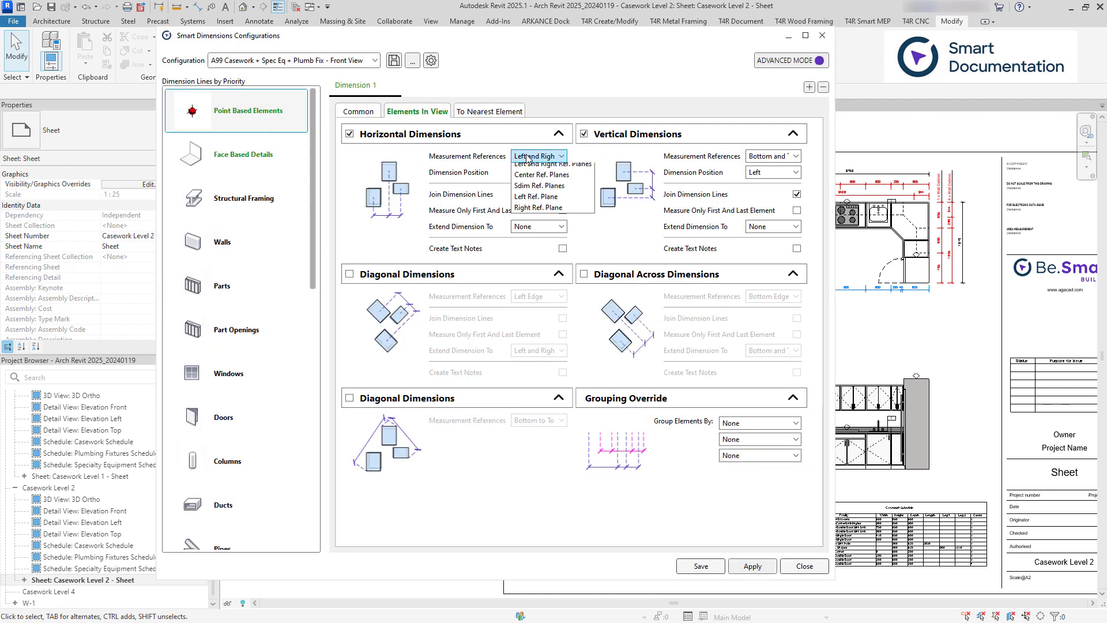
left_click(528, 157)
left_click(538, 173)
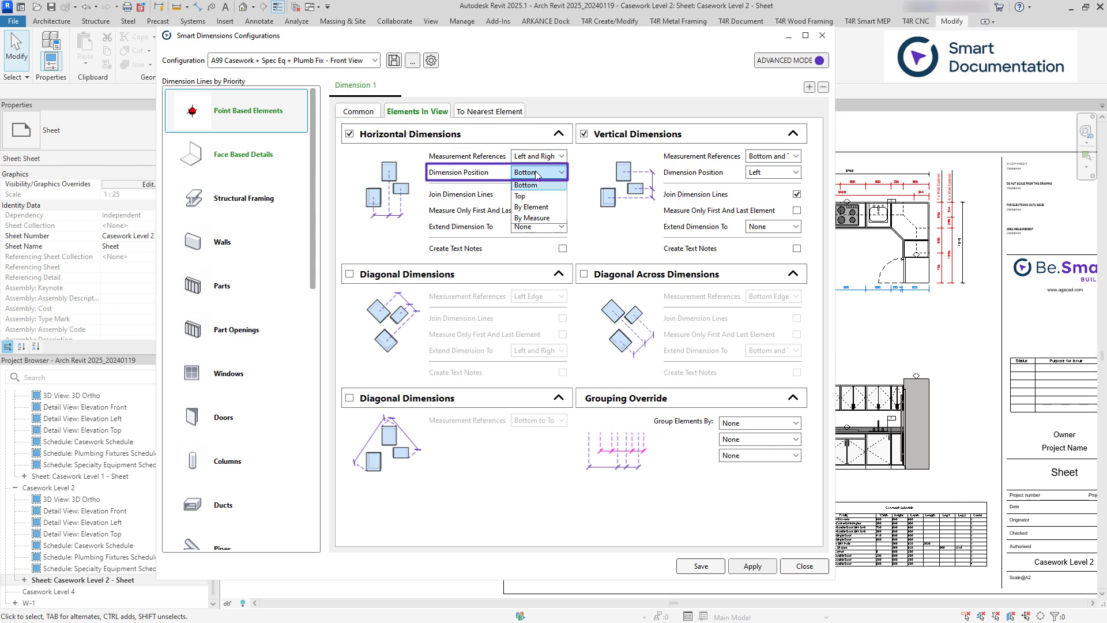
left_click(526, 185)
left_click(354, 113)
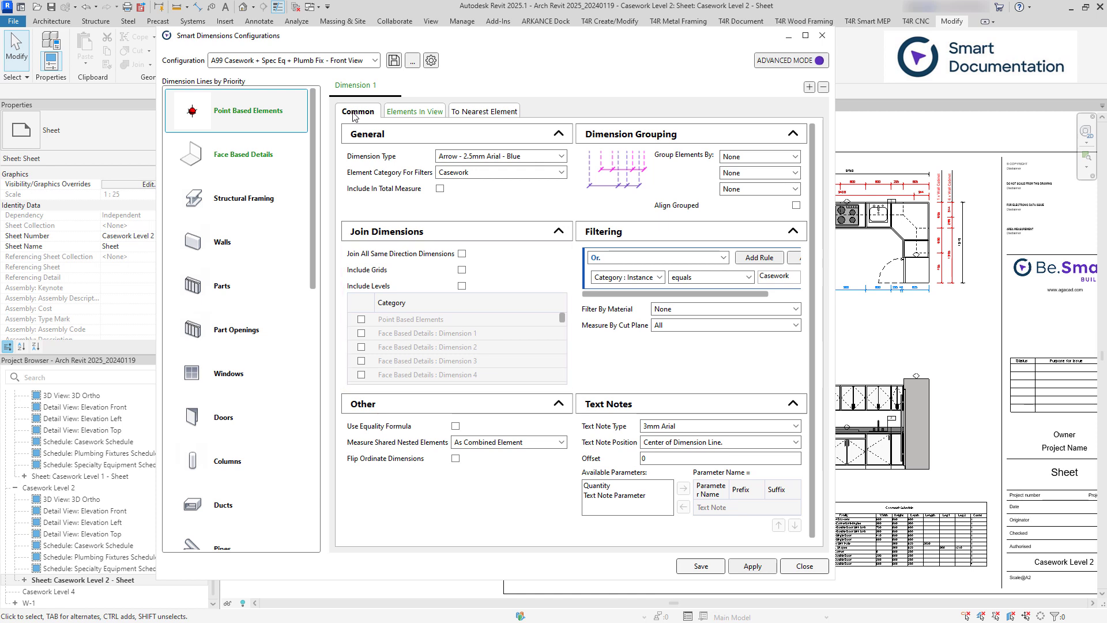
Add a Dimension 15 line set under Face Based Details and pick the kitchen refrigerator.
left_click(267, 162)
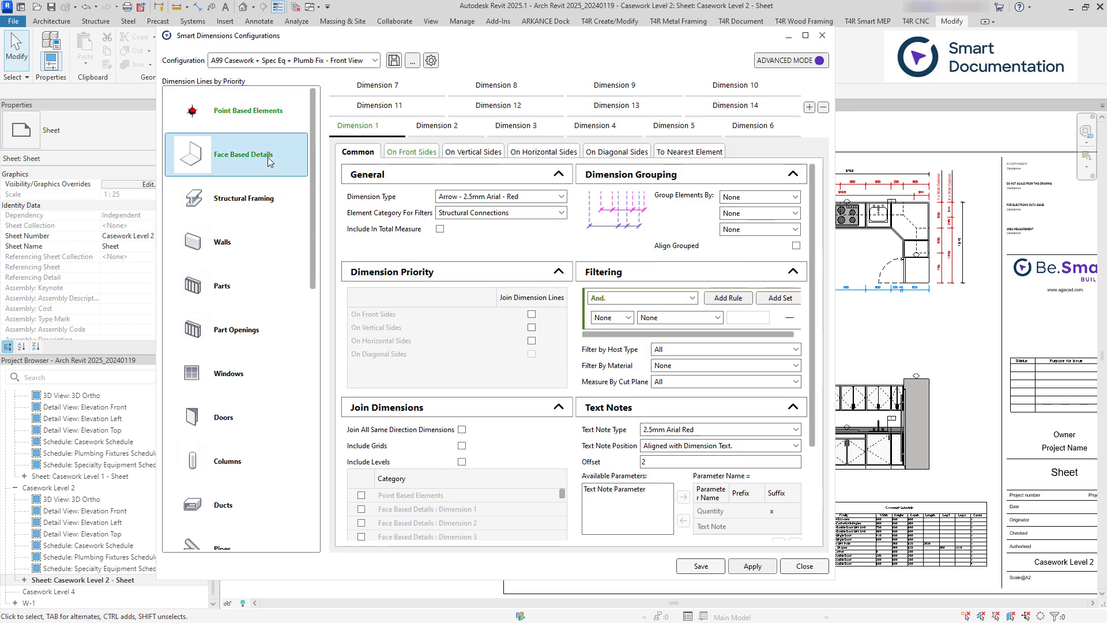
left_click(810, 108)
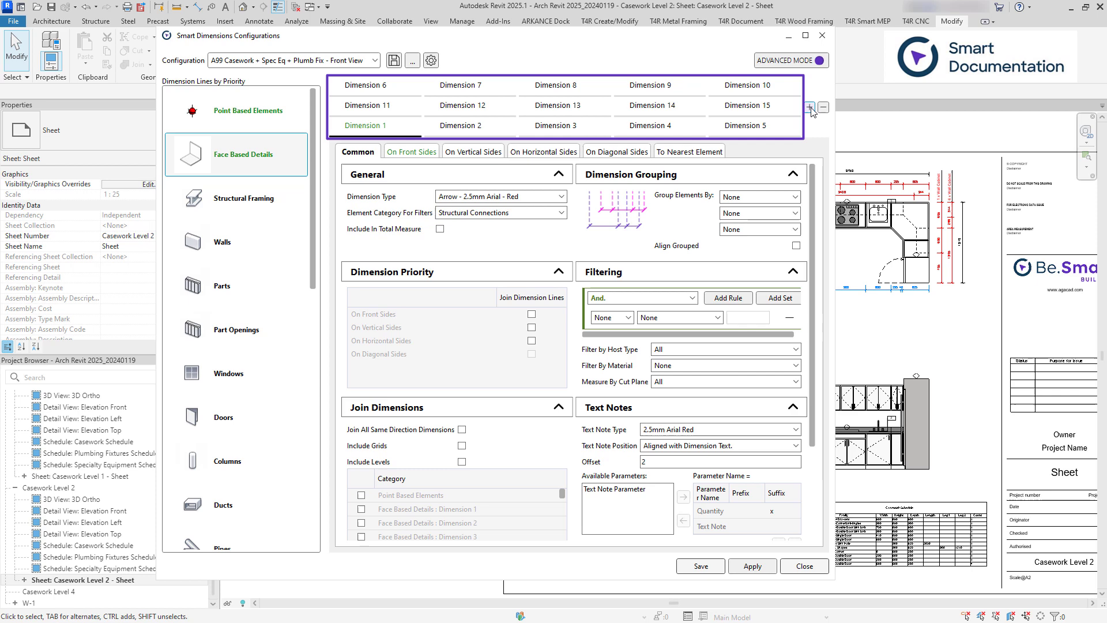
scroll(866, 335, "up", 3)
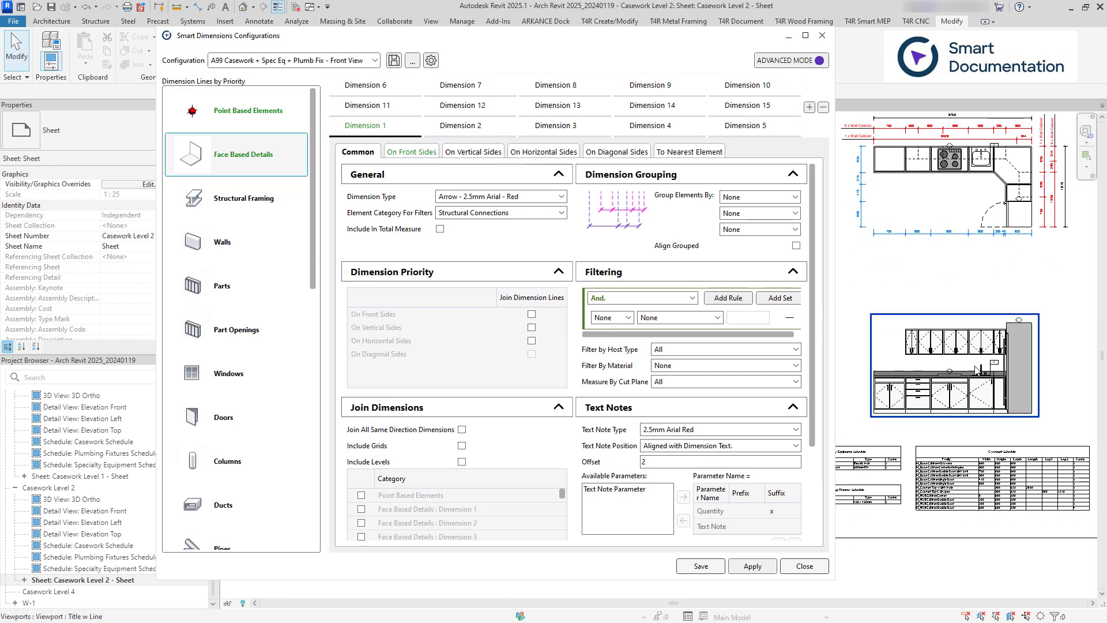
left_click(1029, 419)
Add a Family contains Refrigerator filter under Point Based Elements, save, and dimension the elevation.
left_click(248, 110)
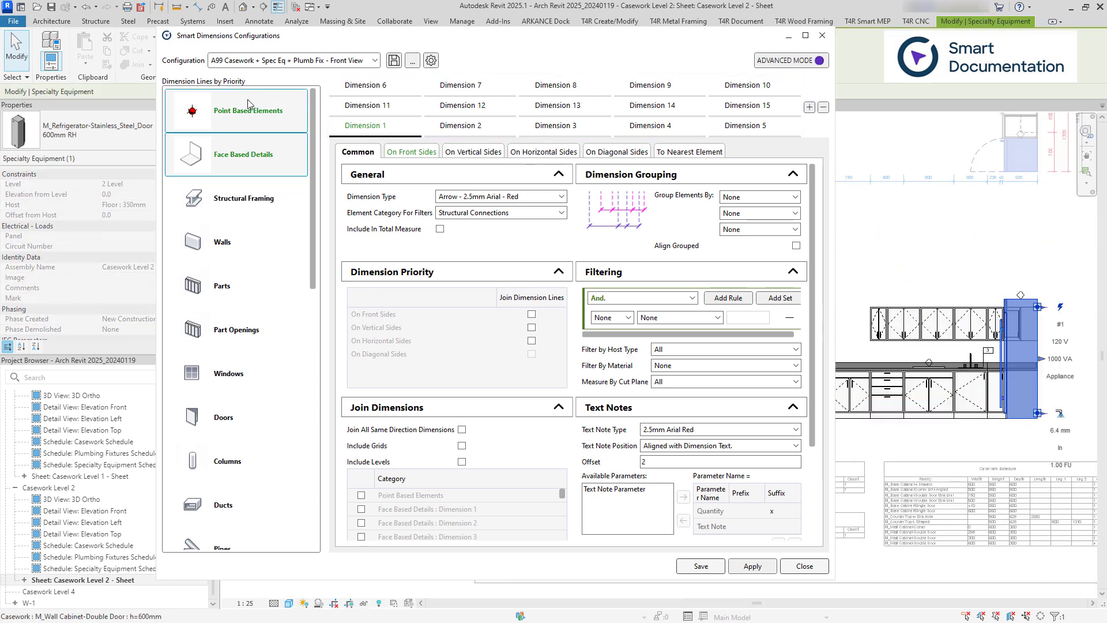
left_click(764, 257)
left_click(627, 296)
left_click(604, 320)
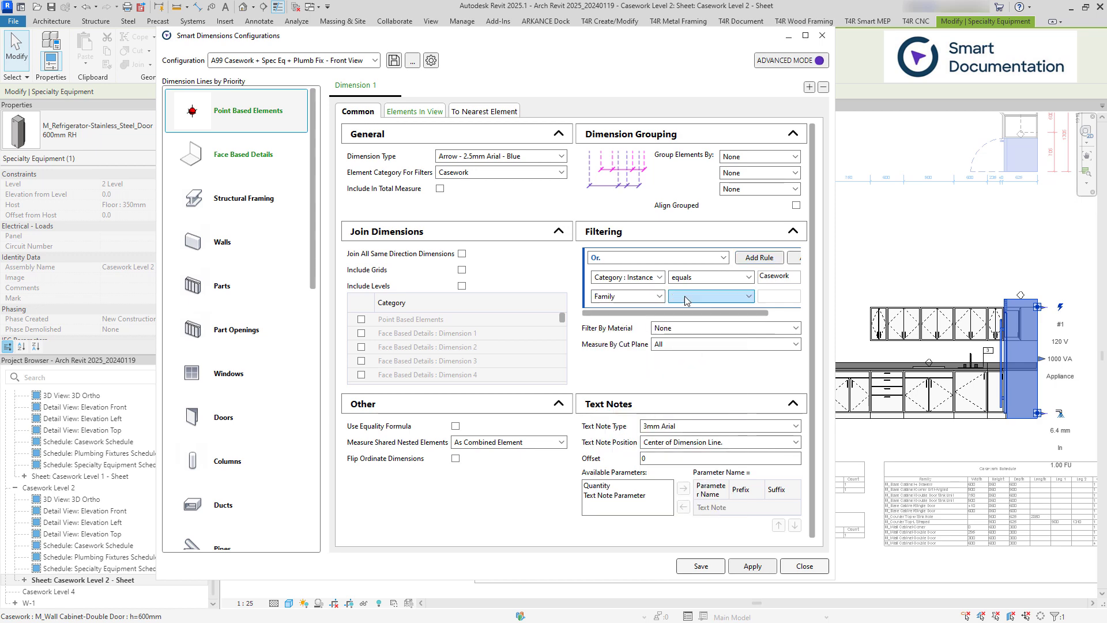
left_click(710, 296)
left_click(692, 376)
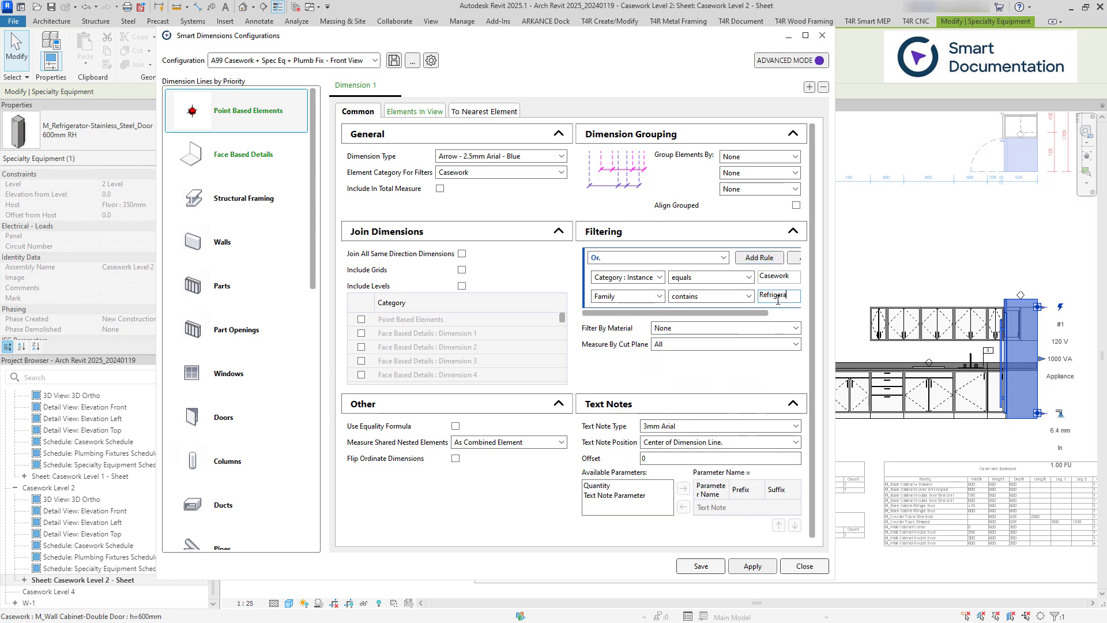
left_click(699, 568)
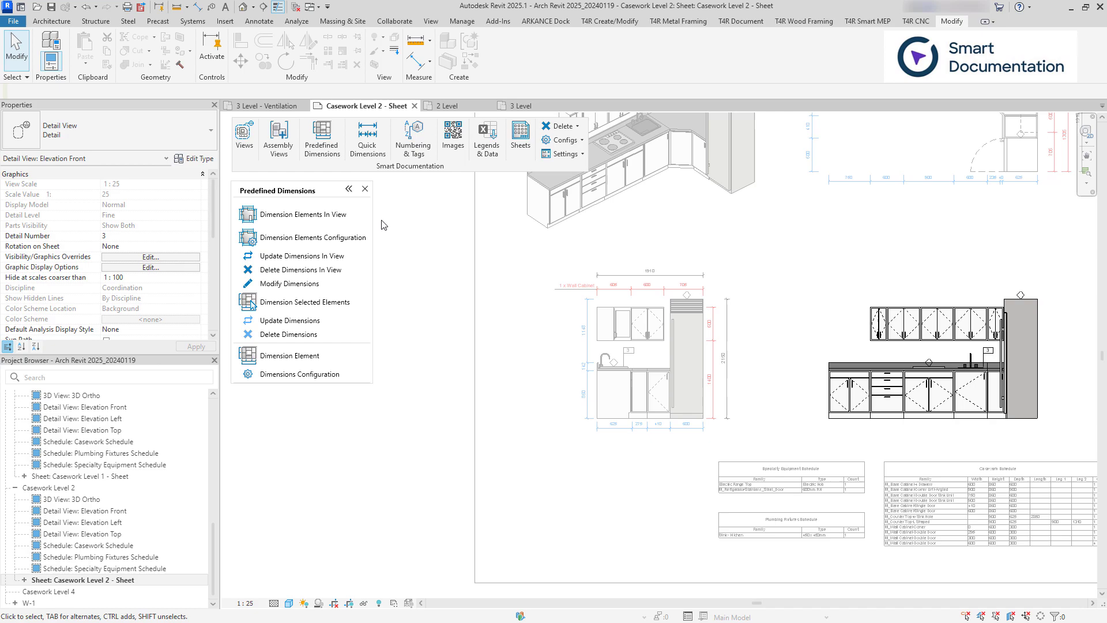
left_click(638, 272)
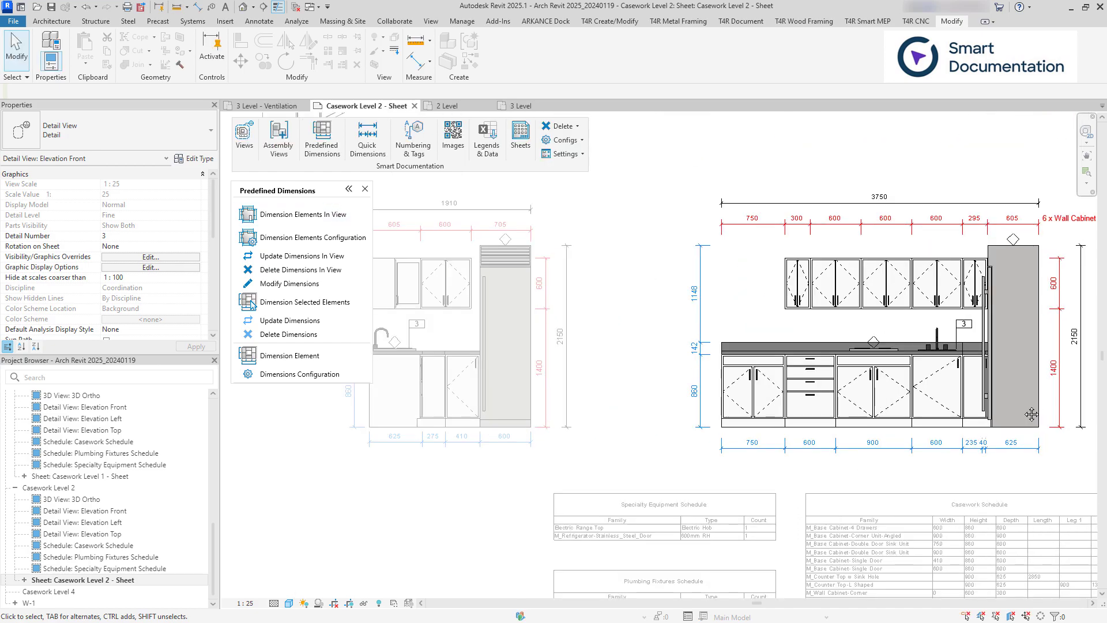
scroll(1084, 444, "up", 2)
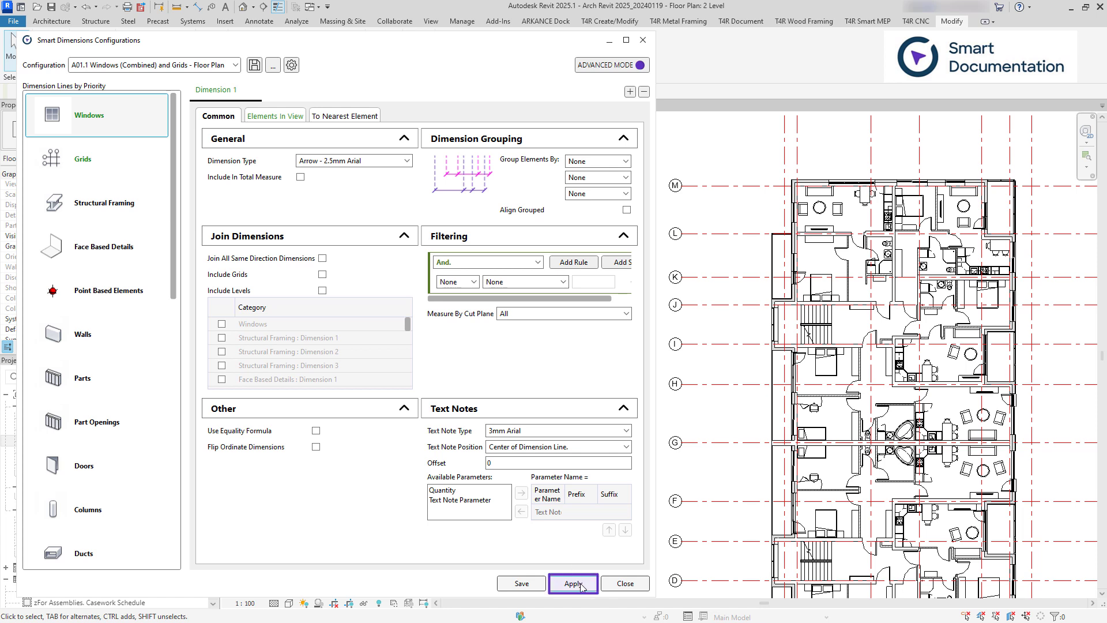
Dimension the plan's windows and grids with A01.1, then redraw using the Blue dimension type.
left_click(574, 583)
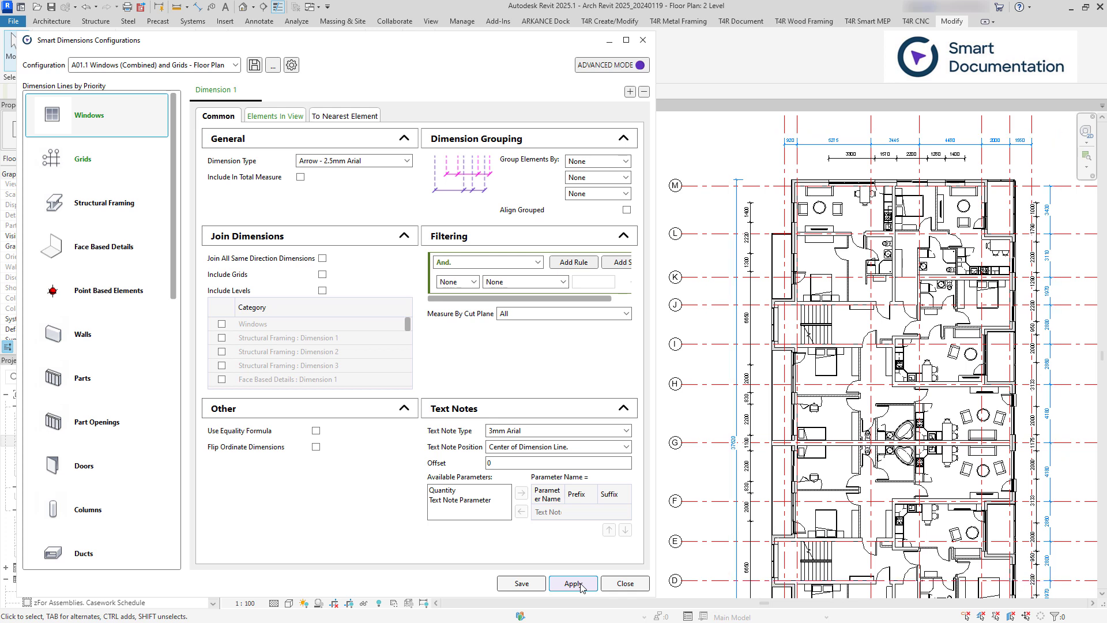
left_click(369, 160)
left_click(401, 196)
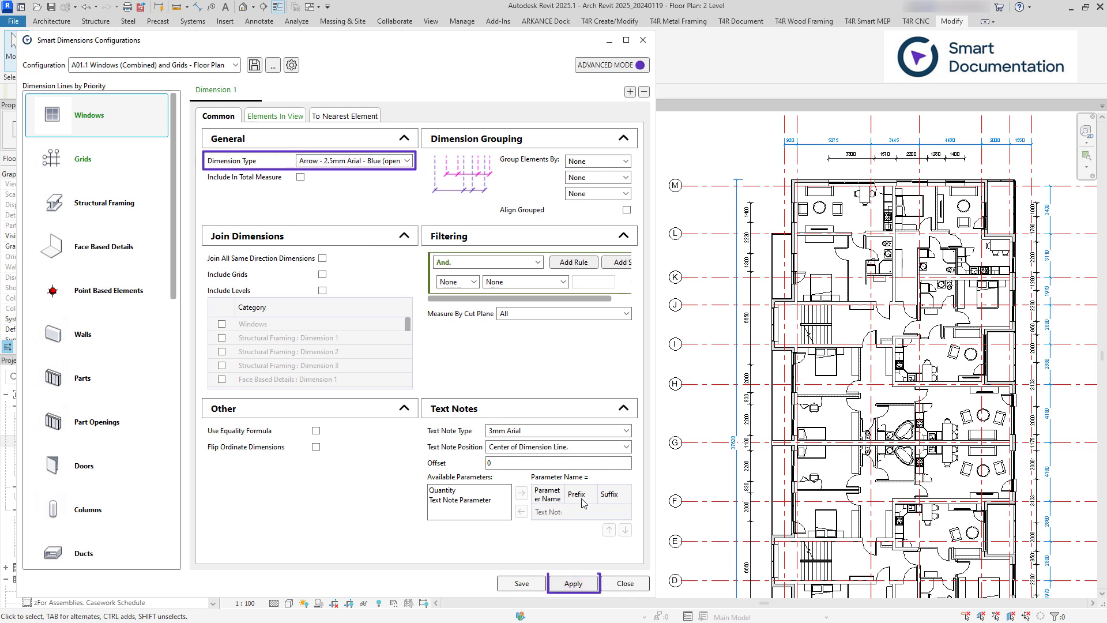
left_click(578, 585)
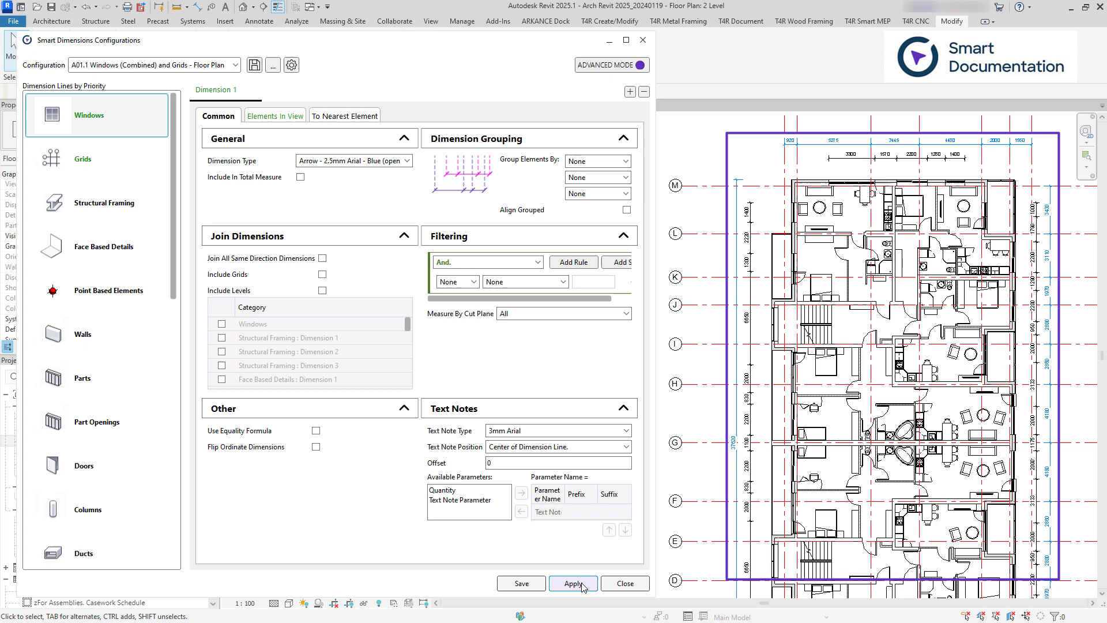
Extend horizontal dimensions Left and Right and vertical ones Bottom and Top, then reapply.
left_click(284, 122)
left_click(390, 247)
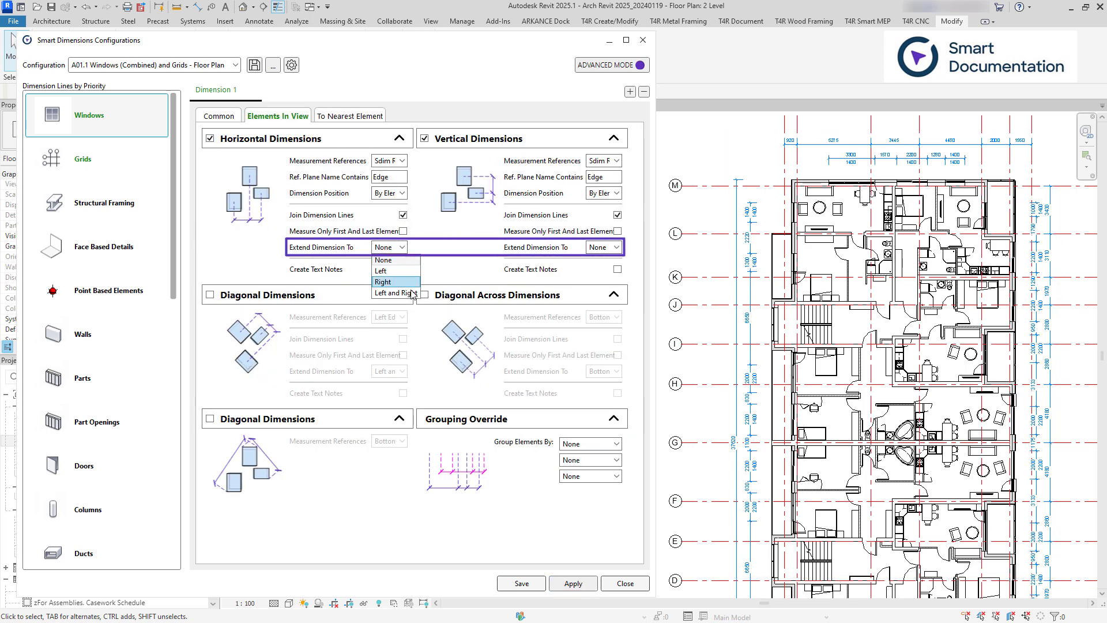
left_click(411, 293)
left_click(604, 247)
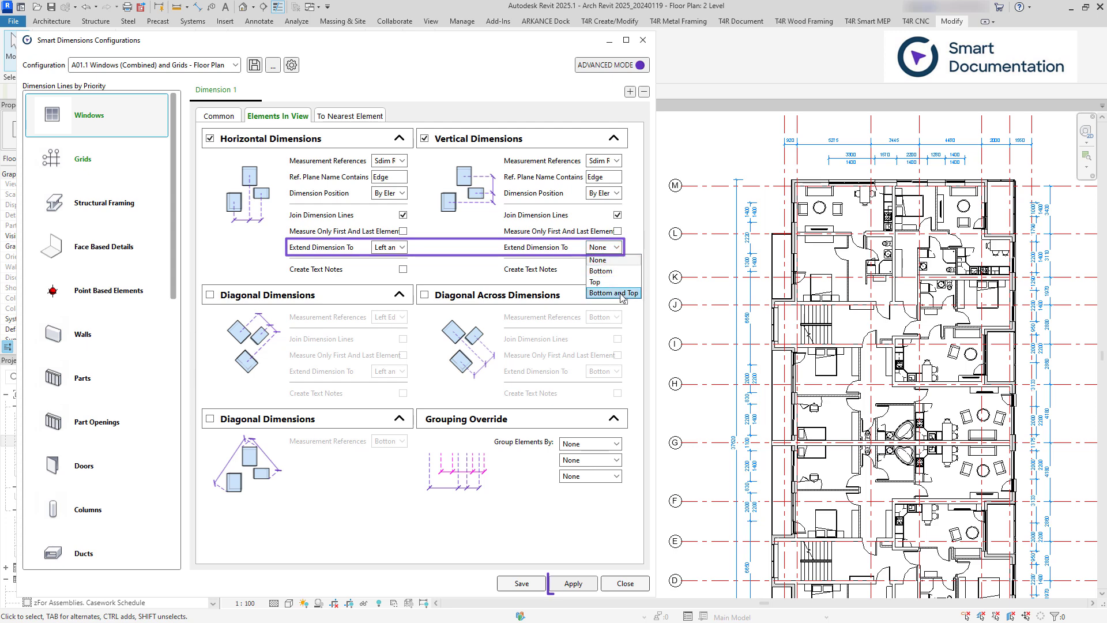
left_click(620, 292)
left_click(594, 588)
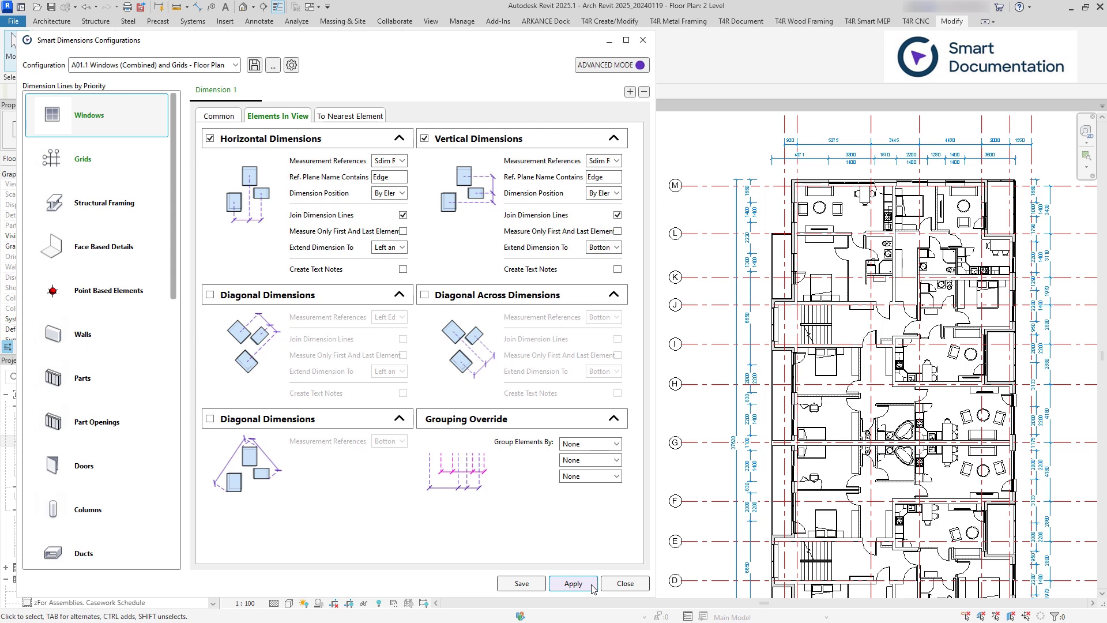
Load the A05 Casework + Spec Eq + Plumb Fix configuration and dimension the first kitchen's casework.
left_click(232, 66)
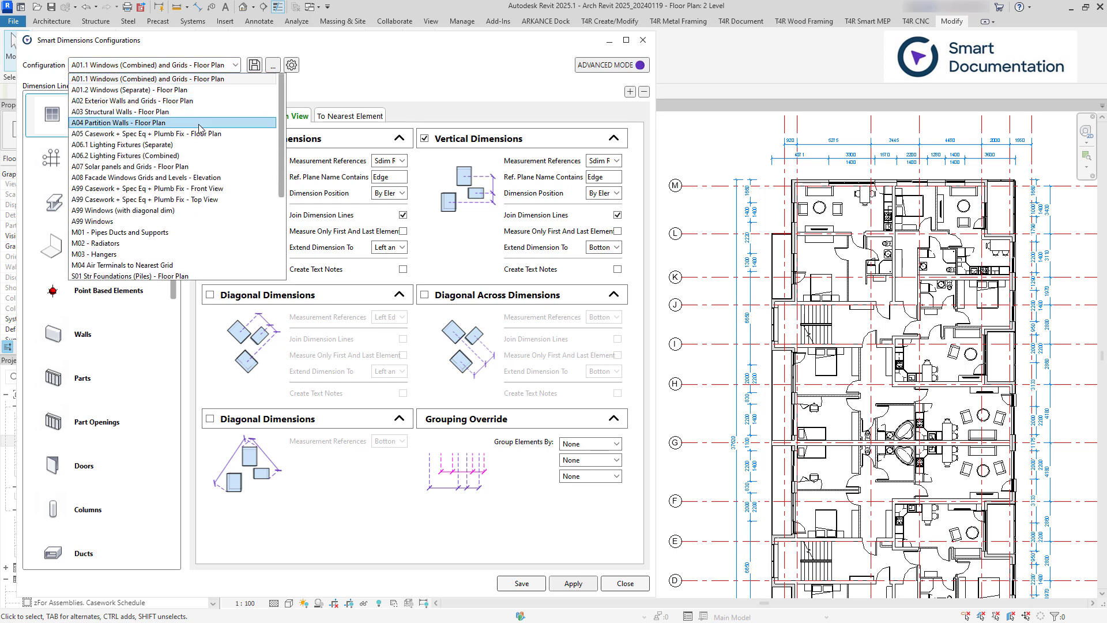
left_click(196, 134)
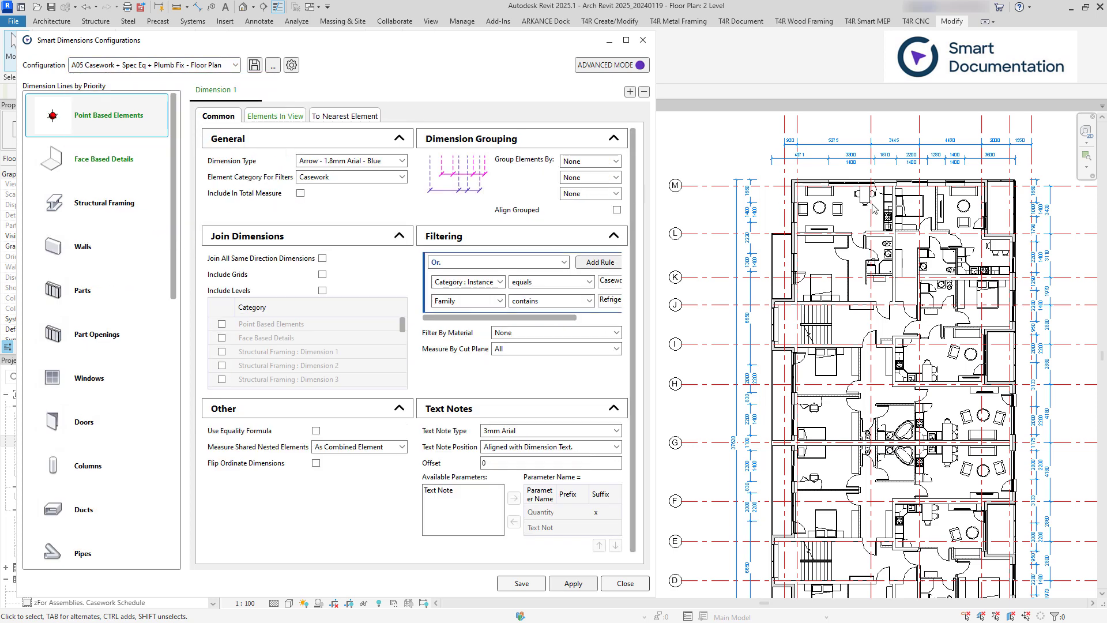
scroll(873, 209, "up", 4)
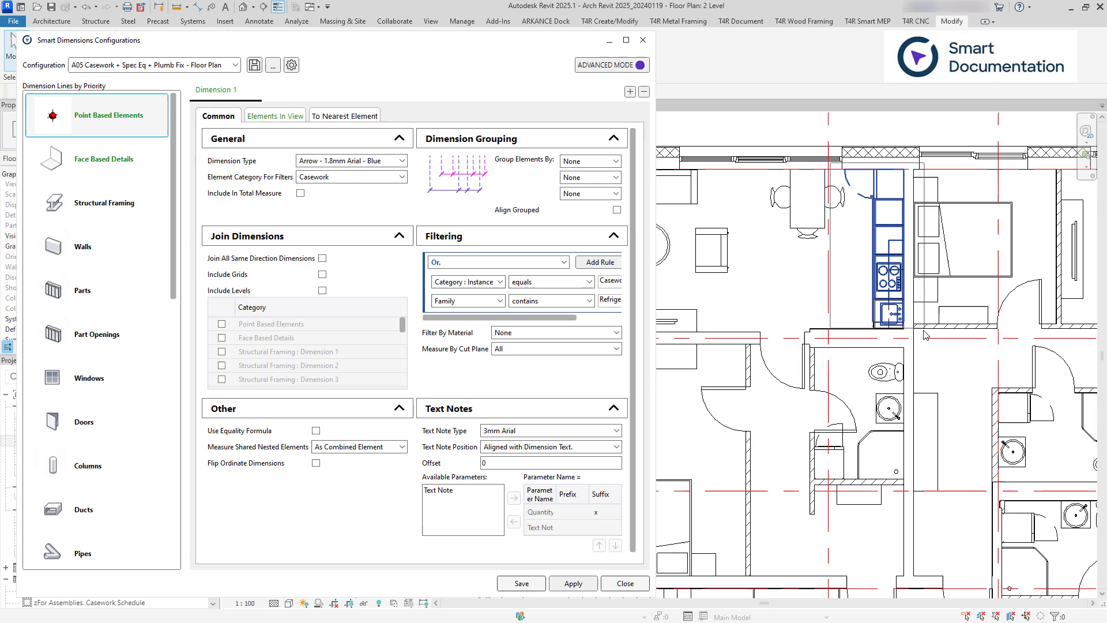
left_click_drag(830, 162, 925, 336)
left_click(579, 584)
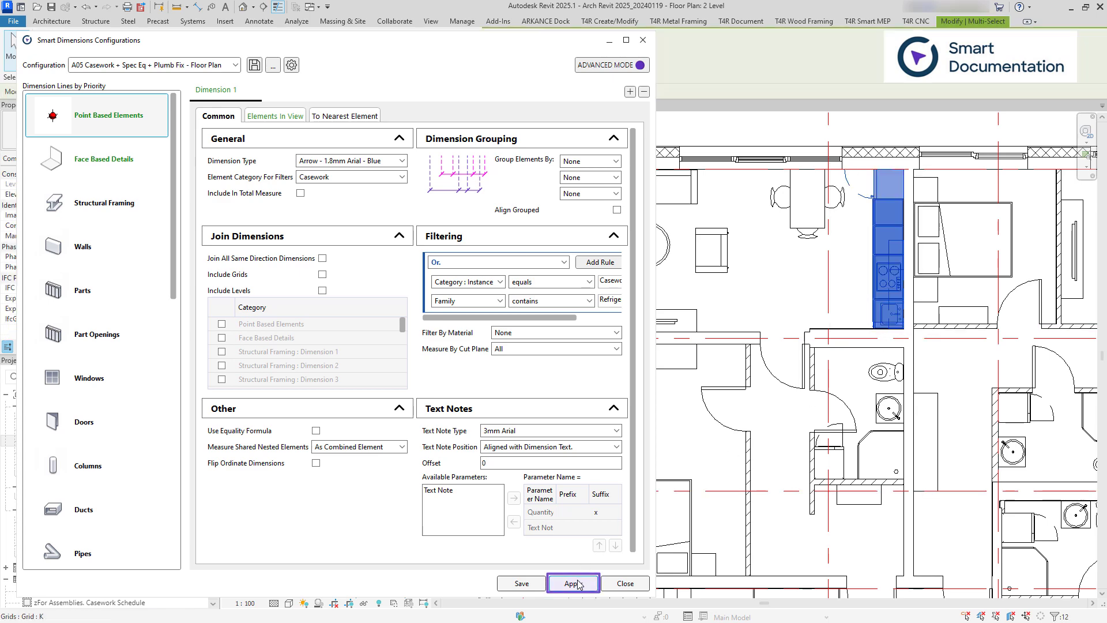
Dimension the second kitchen's casework with the same A05 configuration.
scroll(988, 419, "down", 3)
scroll(987, 419, "up", 2)
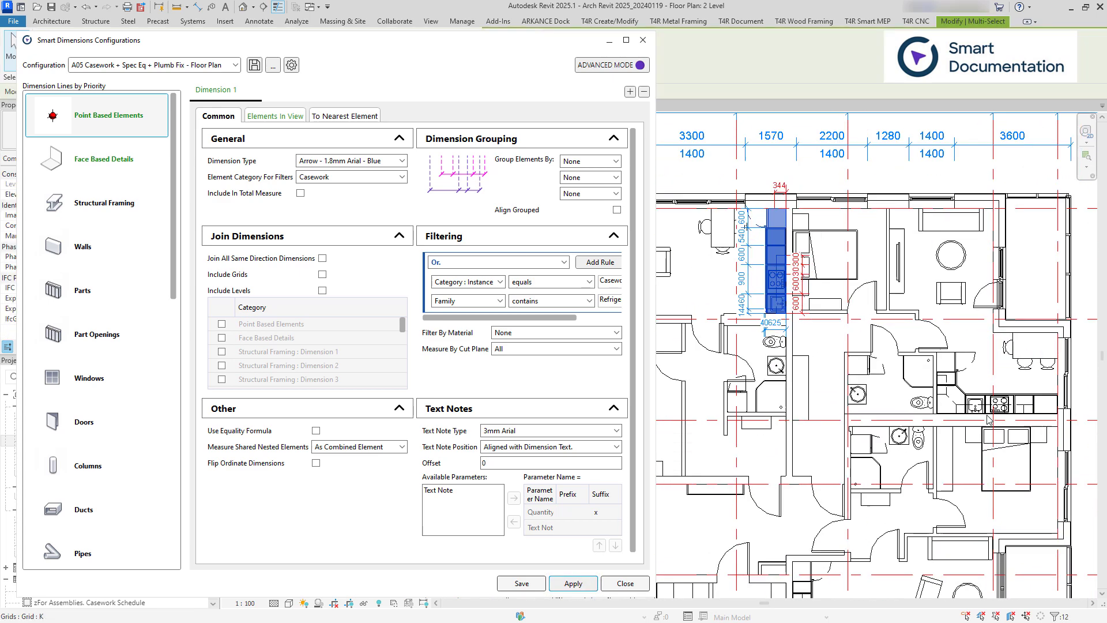
scroll(884, 416, "up", 3)
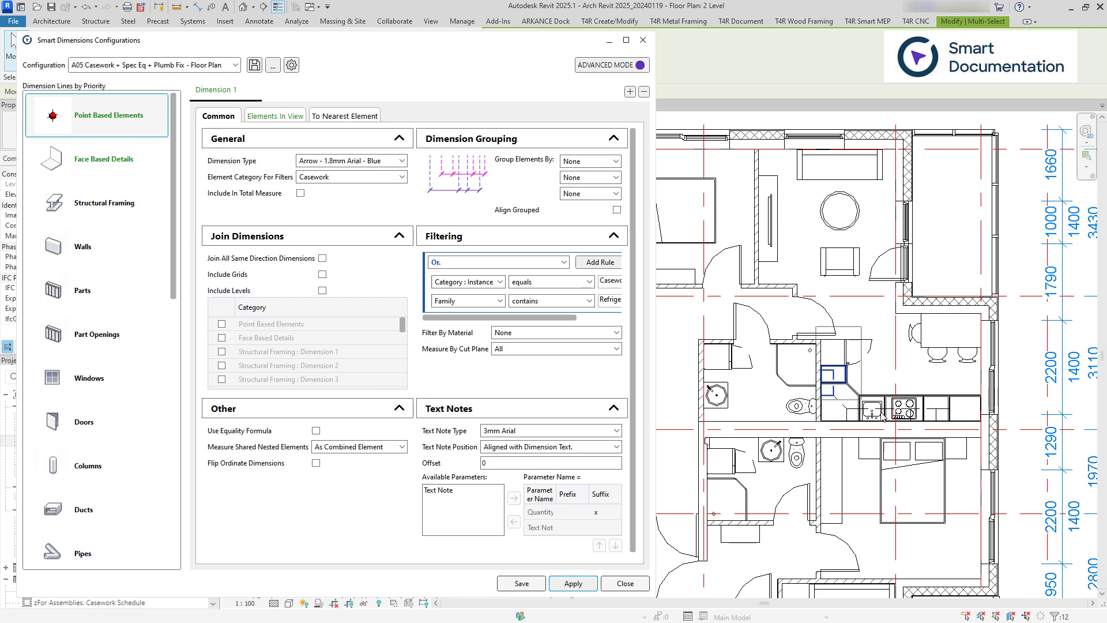
left_click(573, 583)
scroll(940, 323, "down", 3)
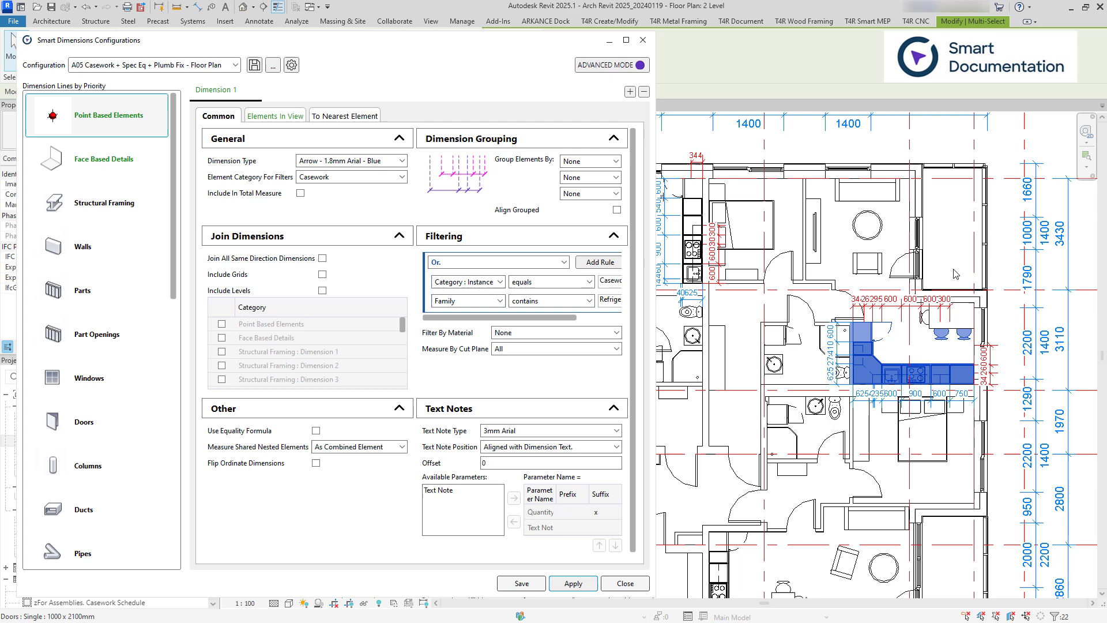
scroll(798, 502, "up", 4)
scroll(799, 502, "up", 1)
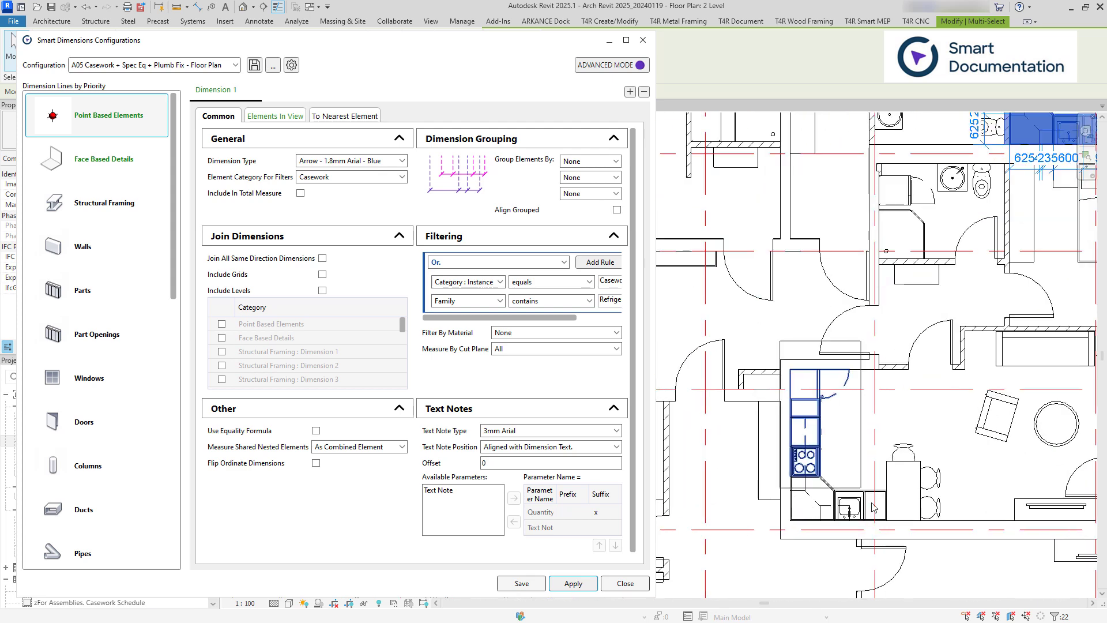
left_click(582, 583)
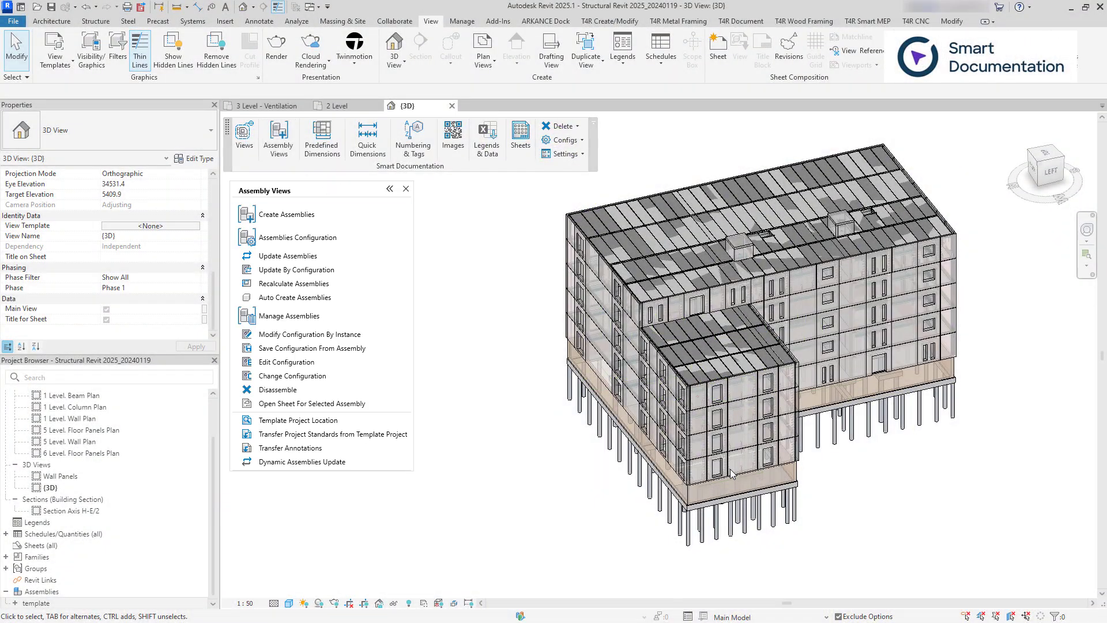
Select a precast wall panel, run Create Assemblies, and edit the S01 Precast Walls configuration.
scroll(731, 473, "up", 5)
left_click(683, 369)
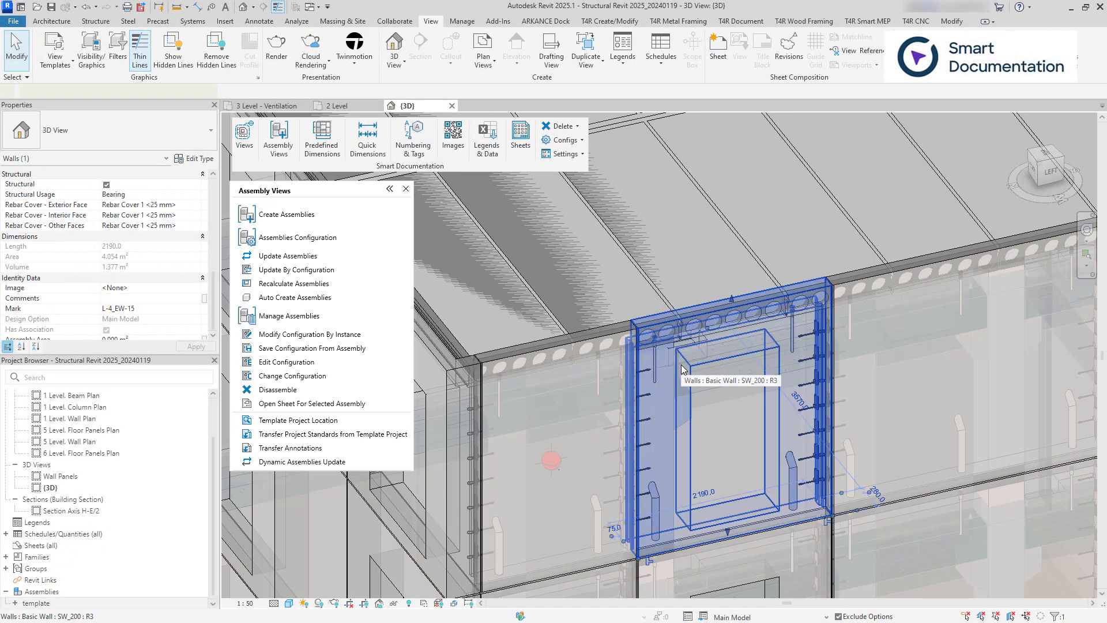
scroll(682, 369, "up", 3)
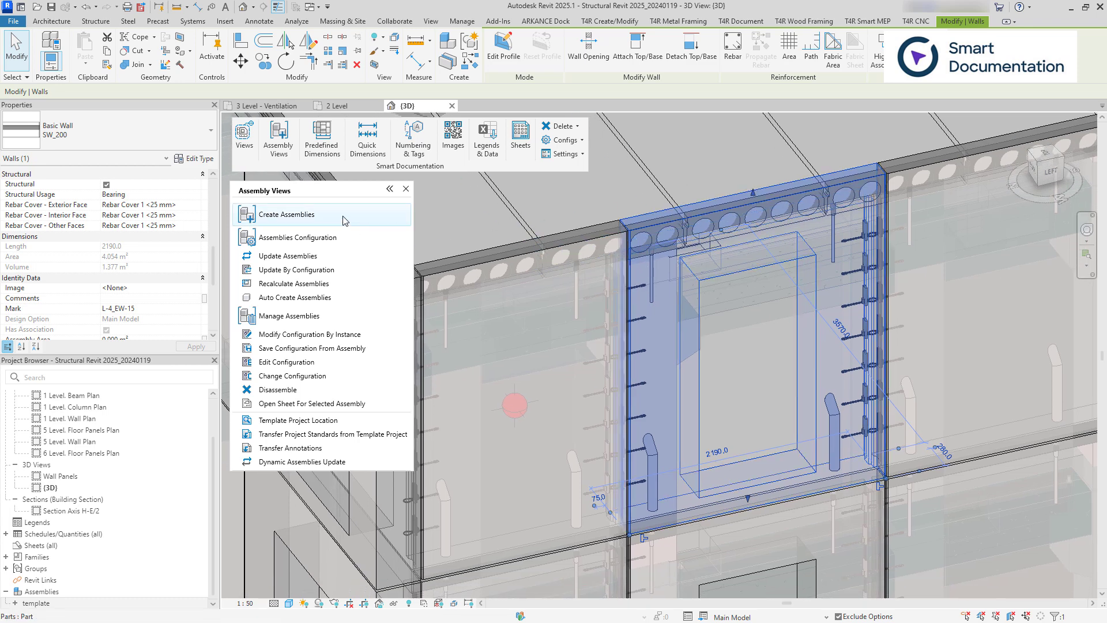
left_click(345, 221)
left_click(566, 250)
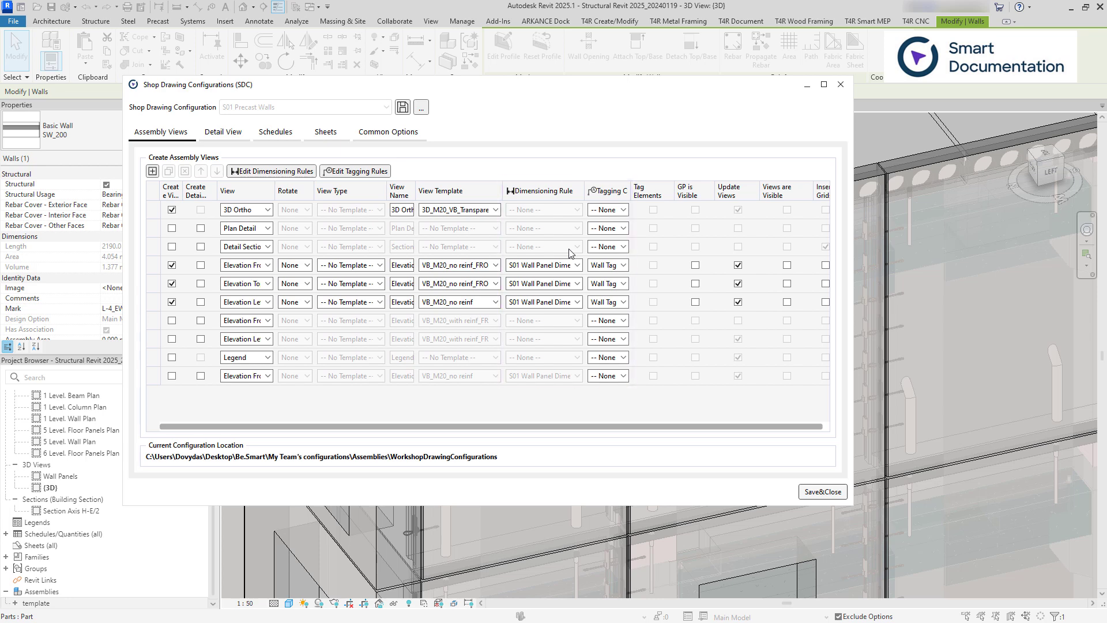
Check the S01 Precast Walls schedules and sheet, then create assembly L-4_EW-15 from the wall.
left_click(293, 136)
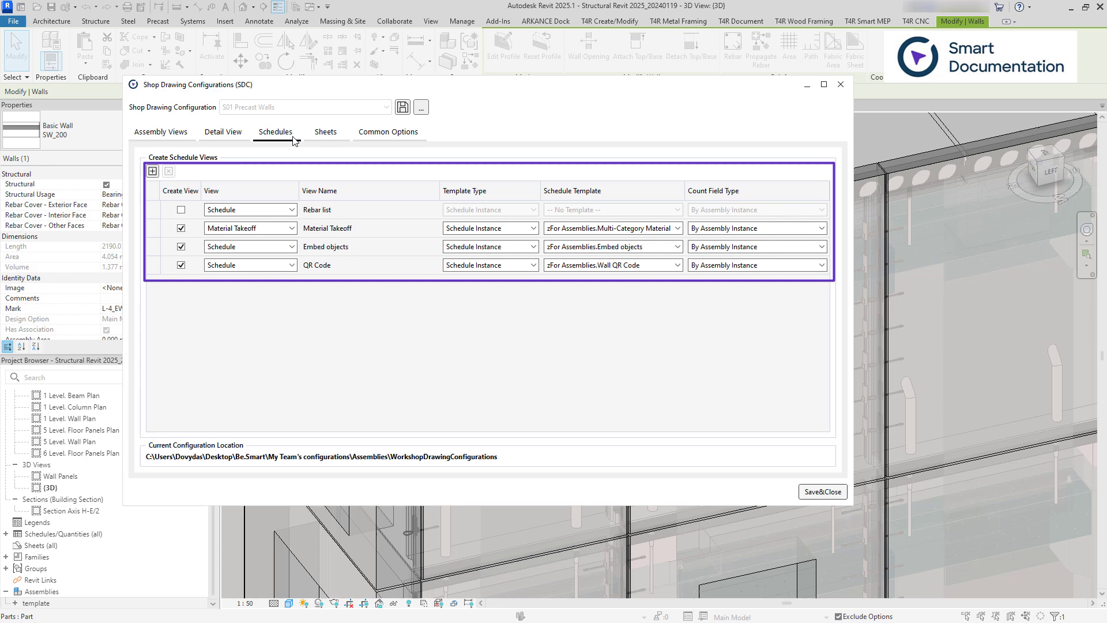
left_click(343, 136)
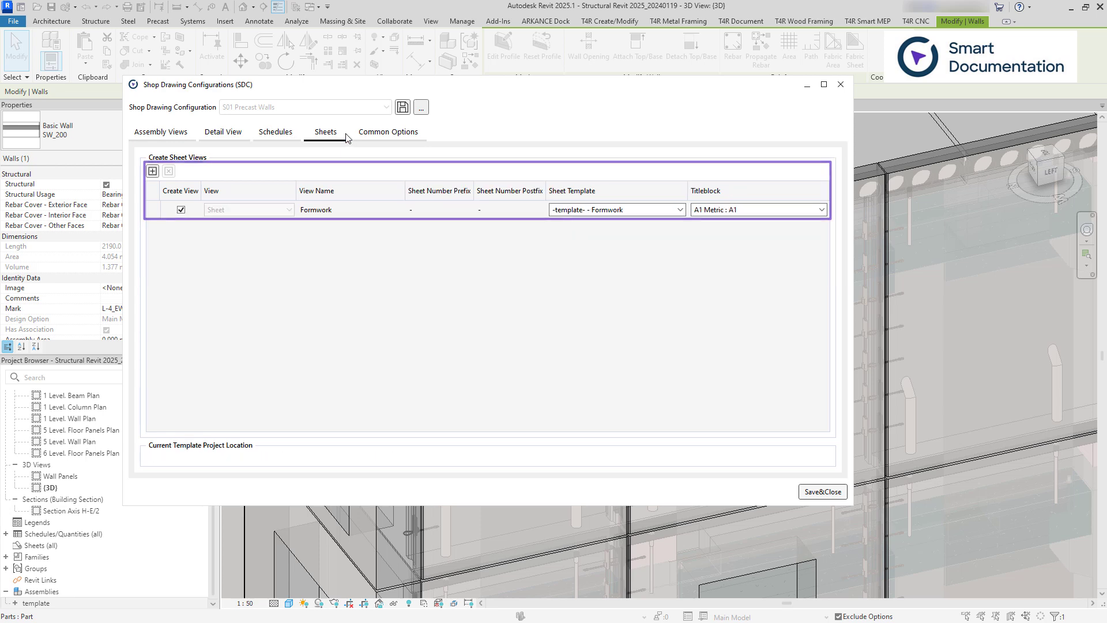
left_click(842, 86)
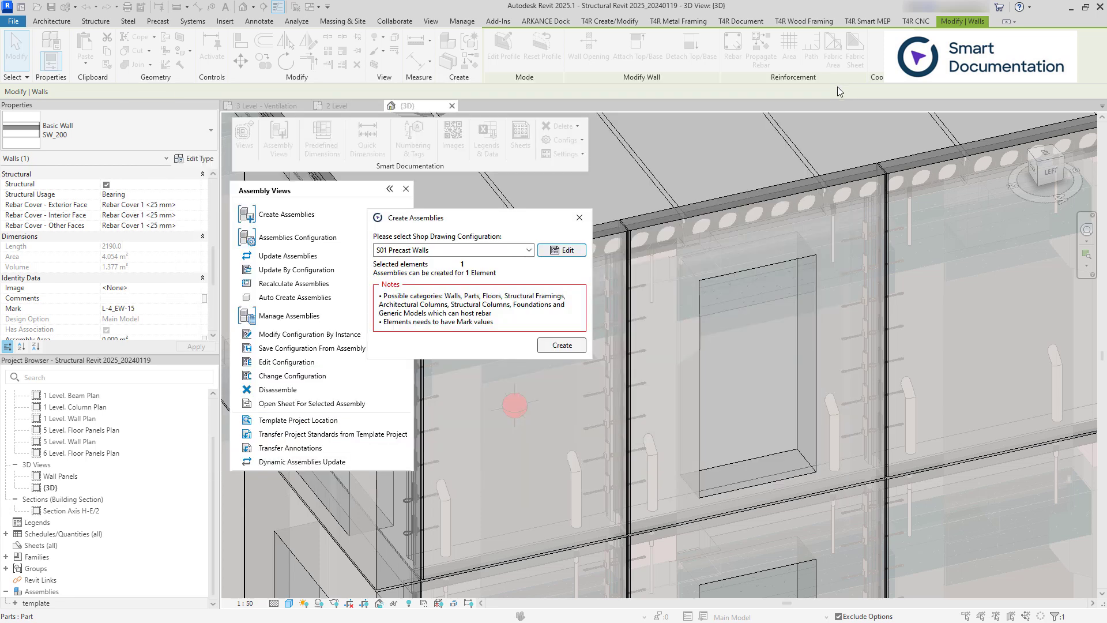
left_click(562, 344)
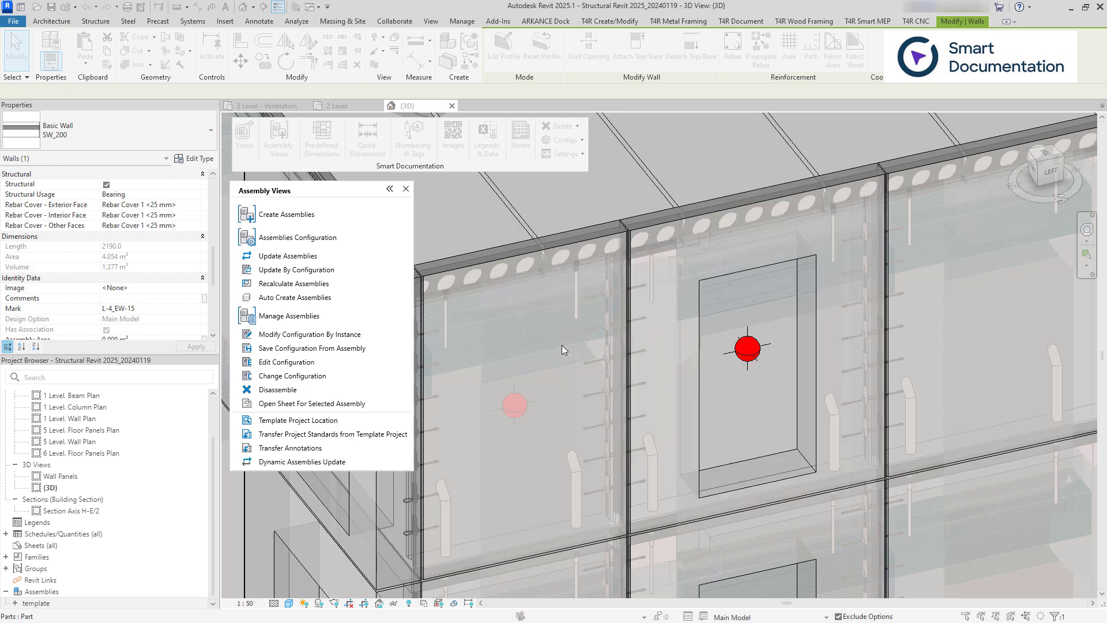
Open the L-4_EW-15 Formwork sheet and pan across its Elevation Top, 3D view and schedules.
left_click(662, 398)
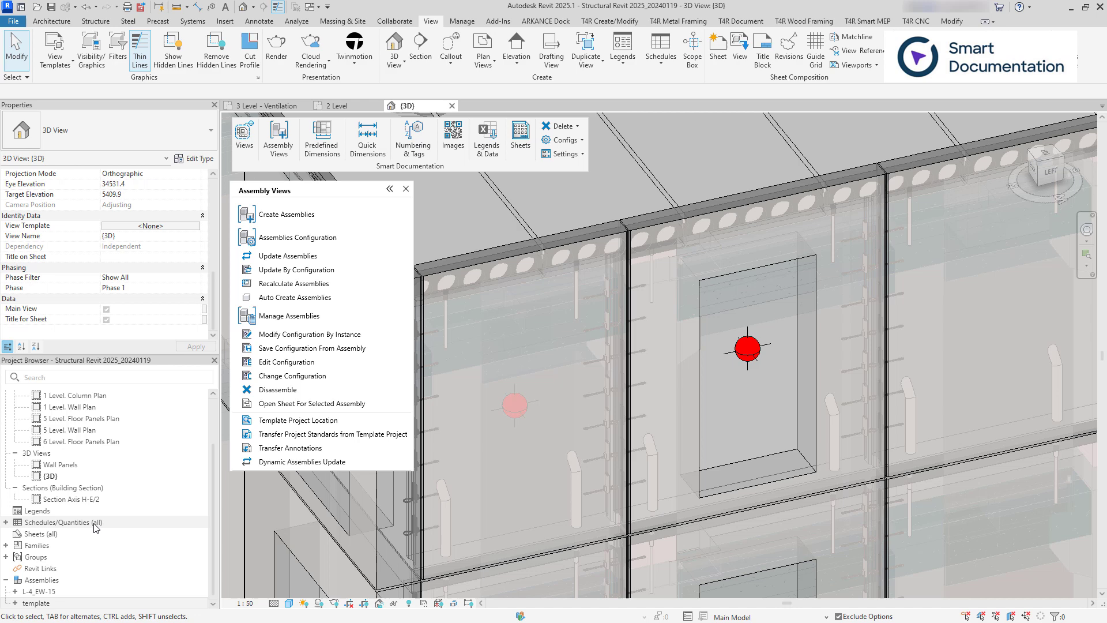
left_click(39, 591)
left_click(14, 591)
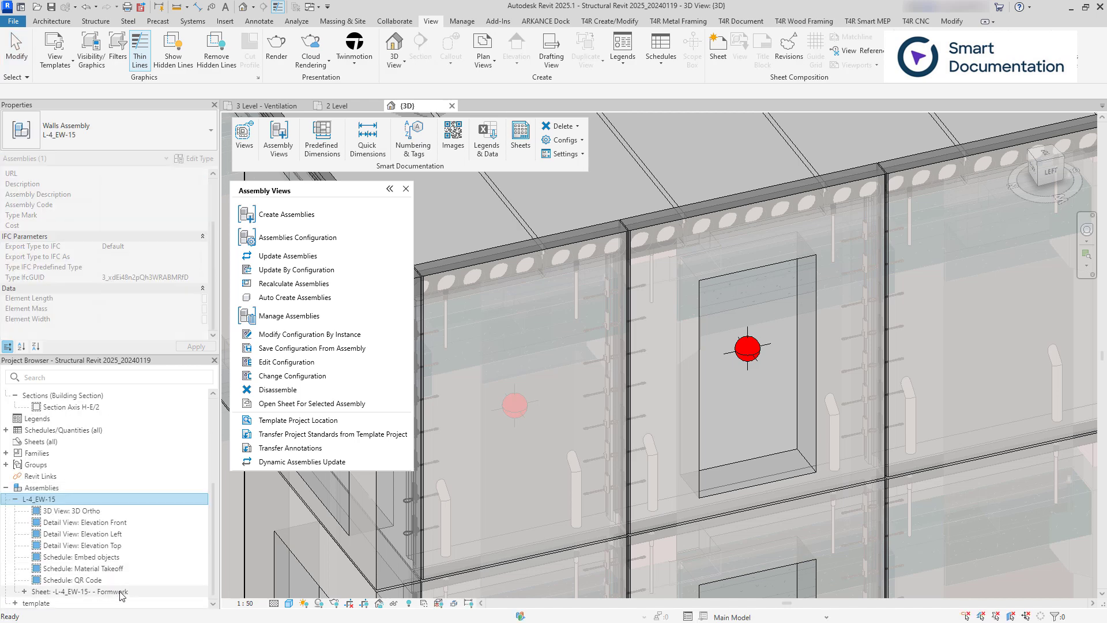
double_click(121, 592)
scroll(686, 366, "up", 3)
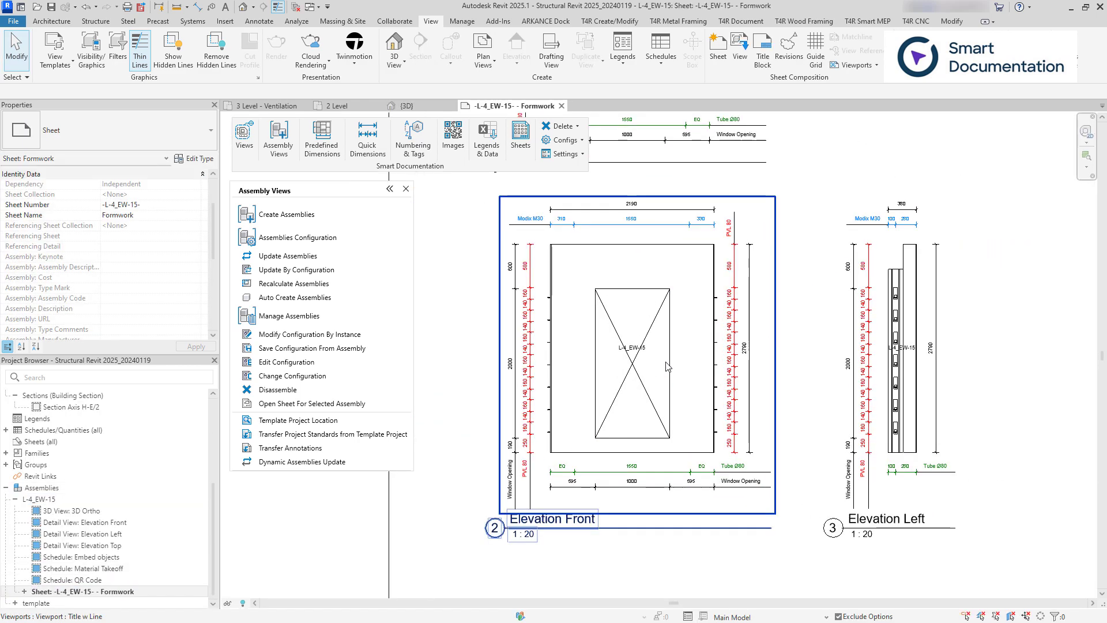
middle_click_drag(677, 333, 698, 475)
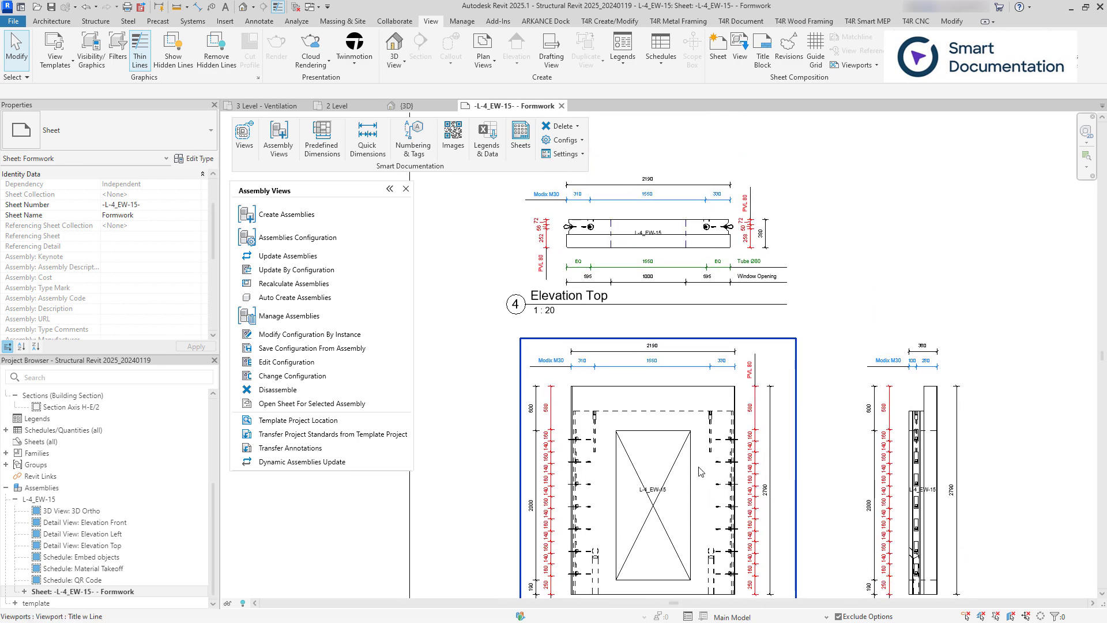
scroll(919, 508, "down", 5)
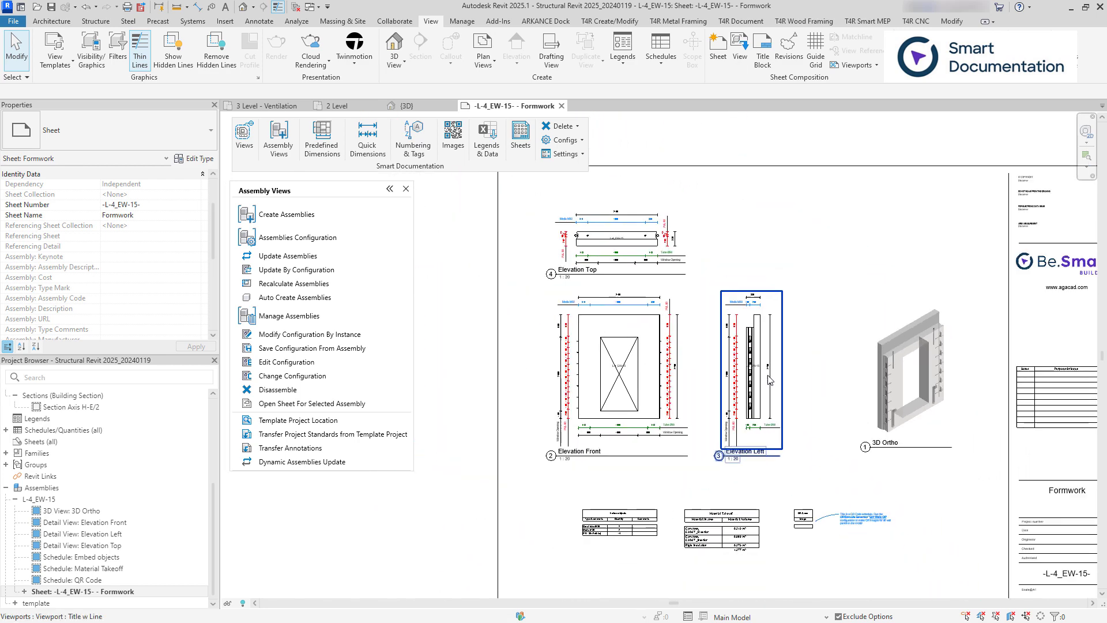
middle_click_drag(875, 396, 827, 406)
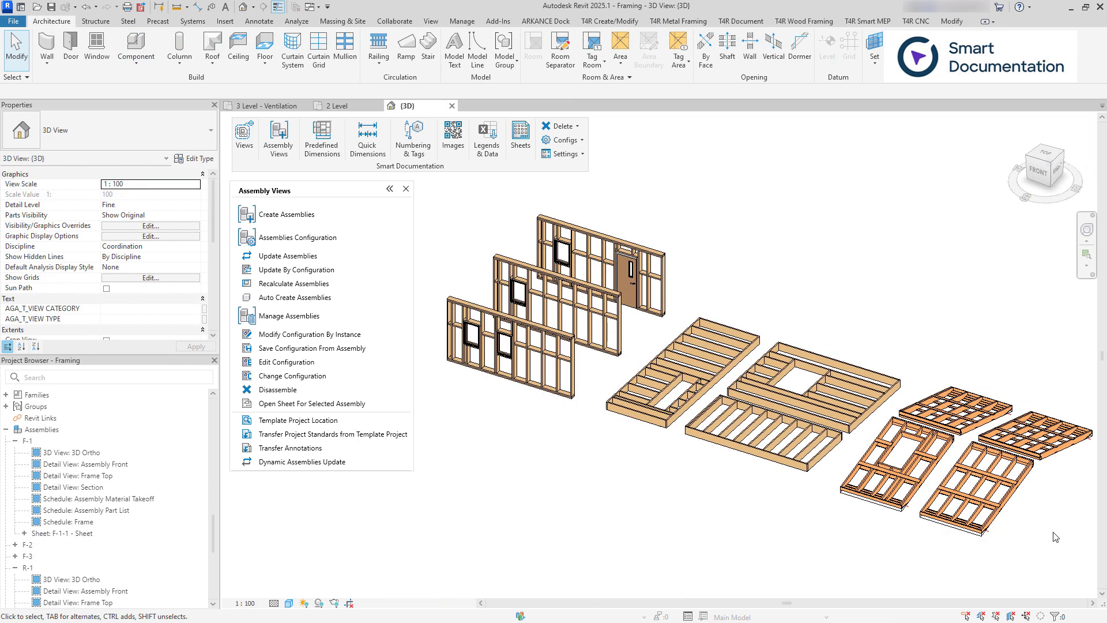
Open framing sheets F-1-1, R-1-1 and W-1-2 - Frame in turn, panning across each.
left_click_drag(1044, 510, 838, 403)
key("Escape")
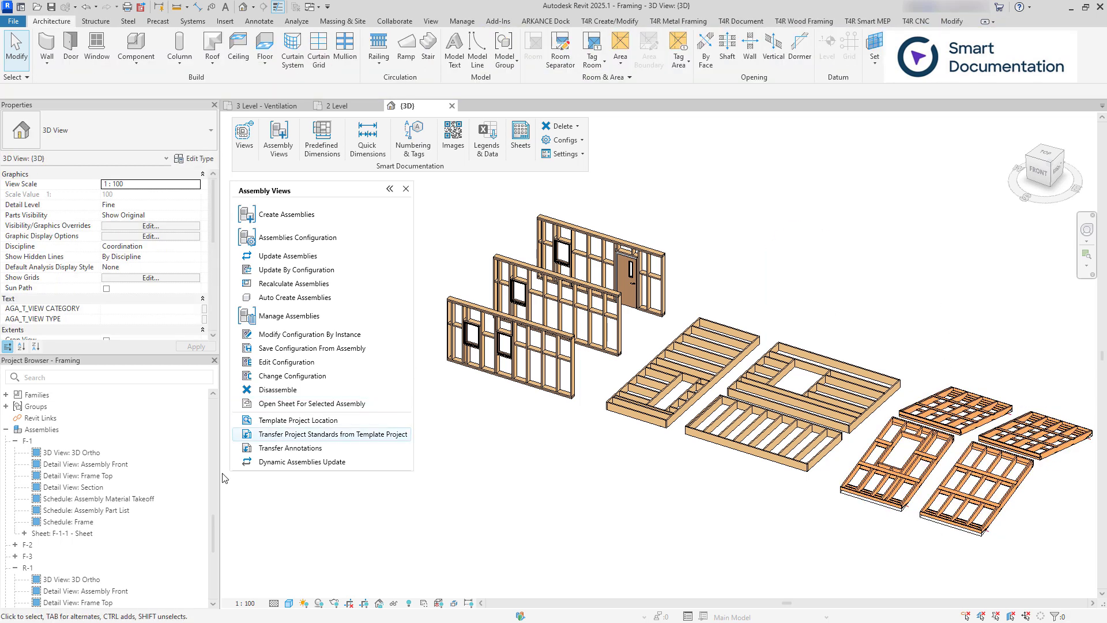
double_click(114, 531)
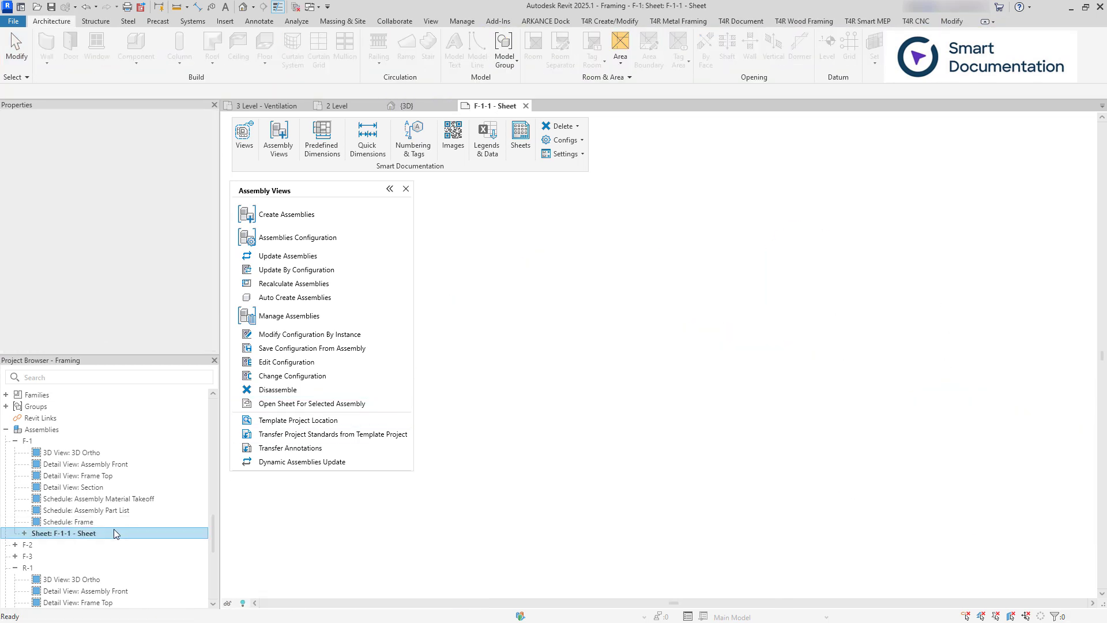
scroll(111, 528, "down", 5)
double_click(109, 532)
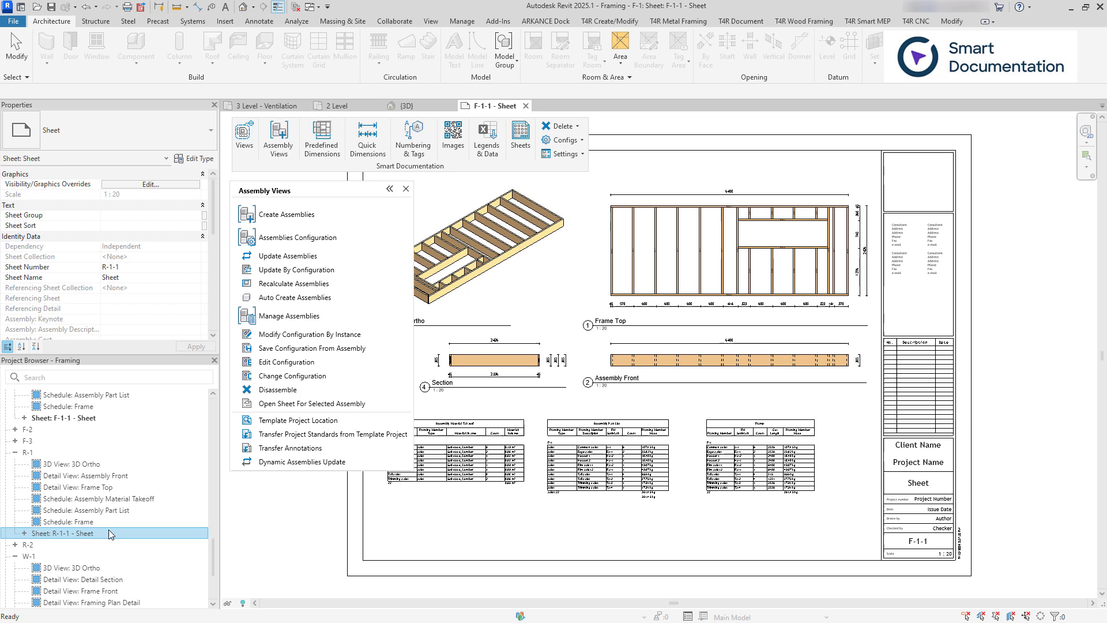
middle_click_drag(597, 333, 682, 336)
scroll(99, 577, "down", 4)
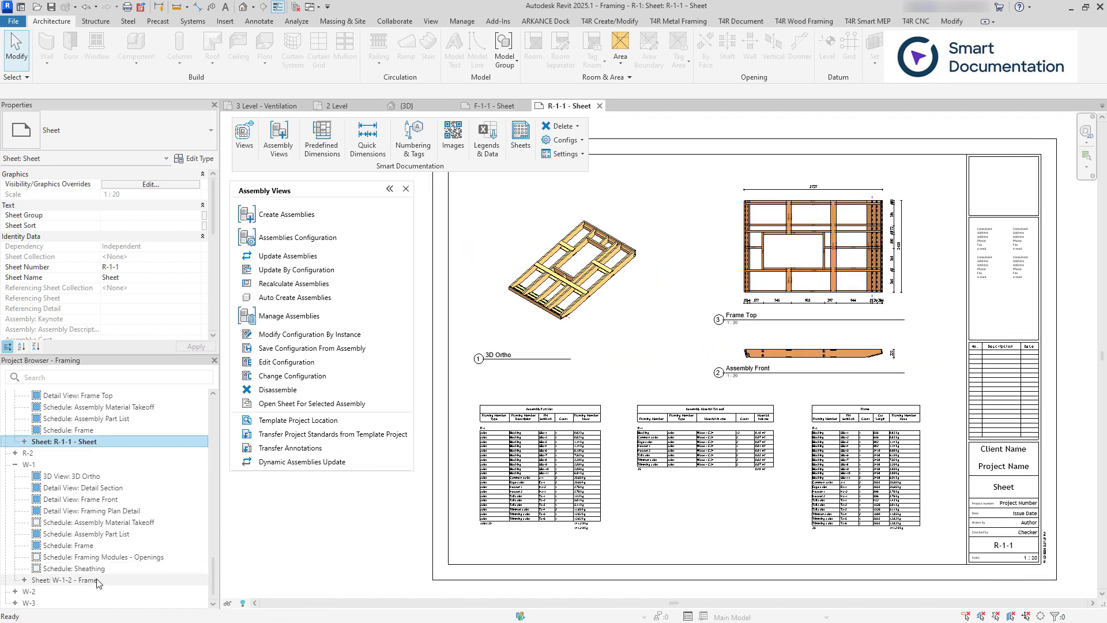
double_click(95, 580)
middle_click_drag(732, 444, 834, 478)
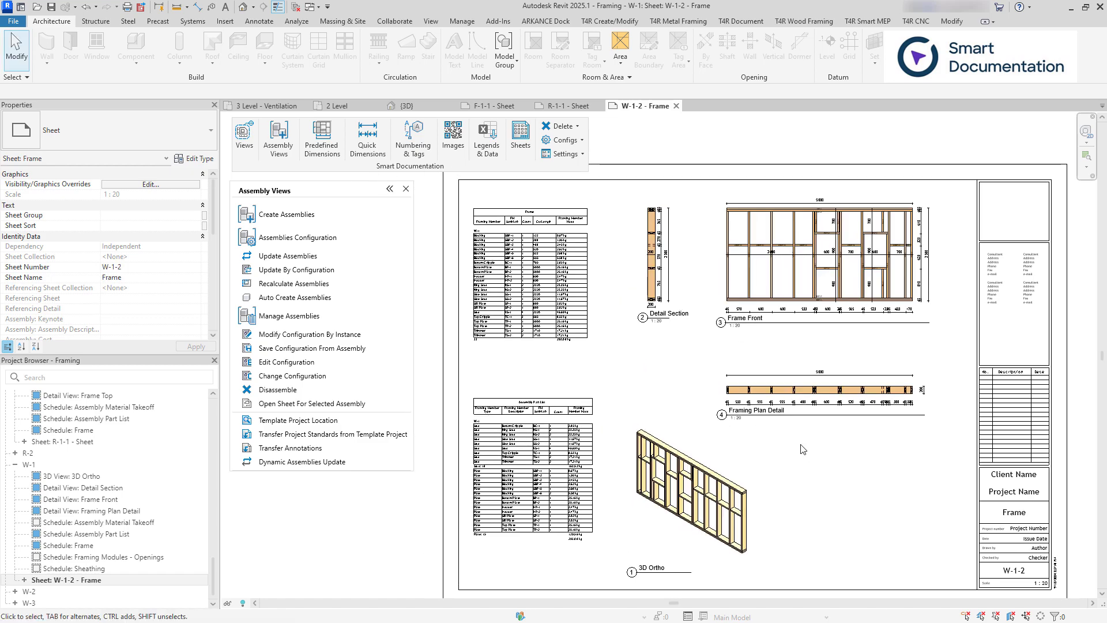
scroll(877, 391, "up", 3)
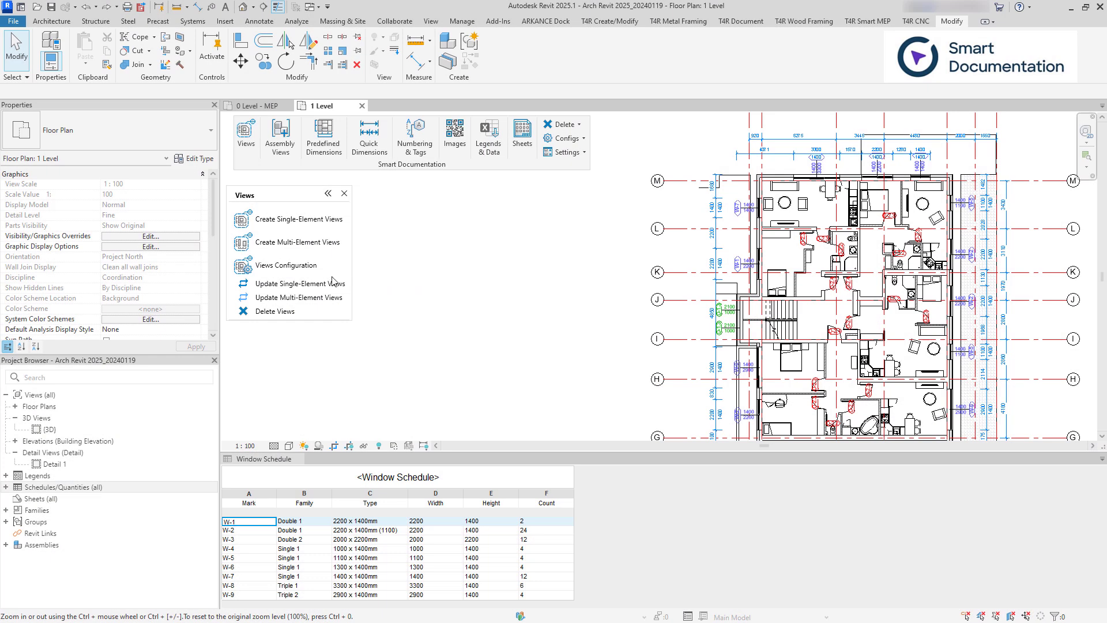
Create single-element 3D Ortho and dimensioned Elevation Front views for window types W-1 to W-9.
left_click(306, 269)
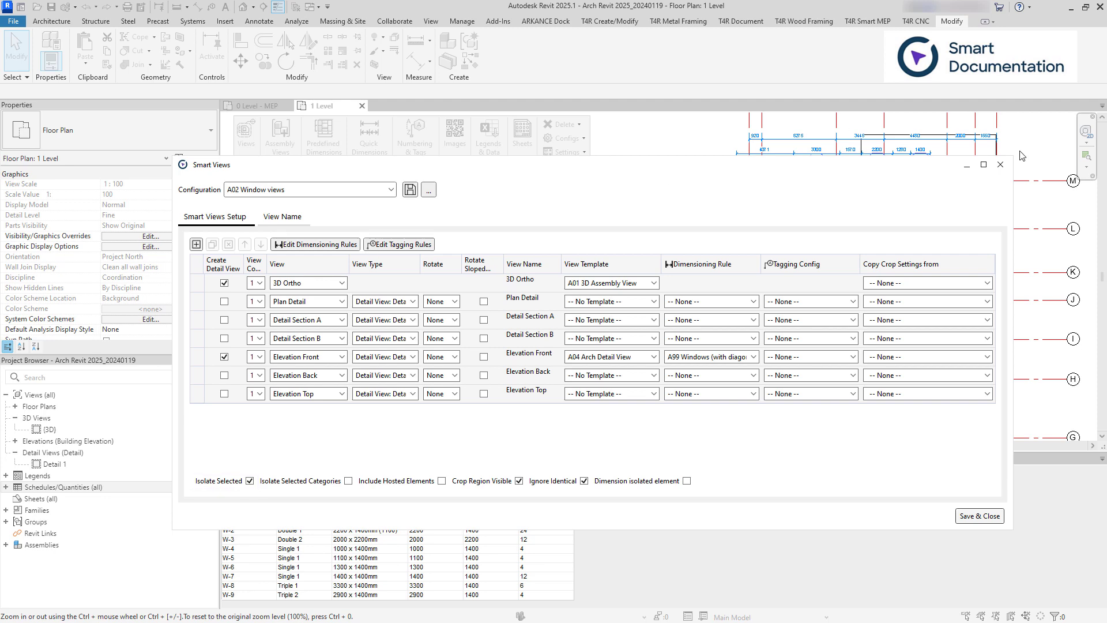
left_click(1000, 164)
left_click_drag(265, 523, 249, 594)
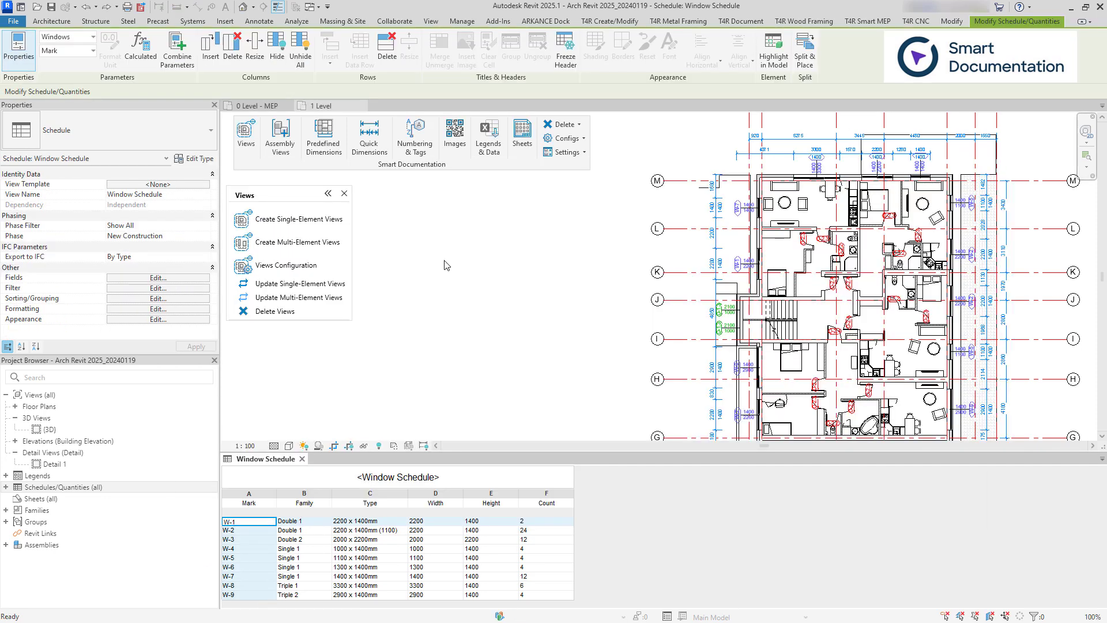
left_click(323, 223)
left_click(493, 251)
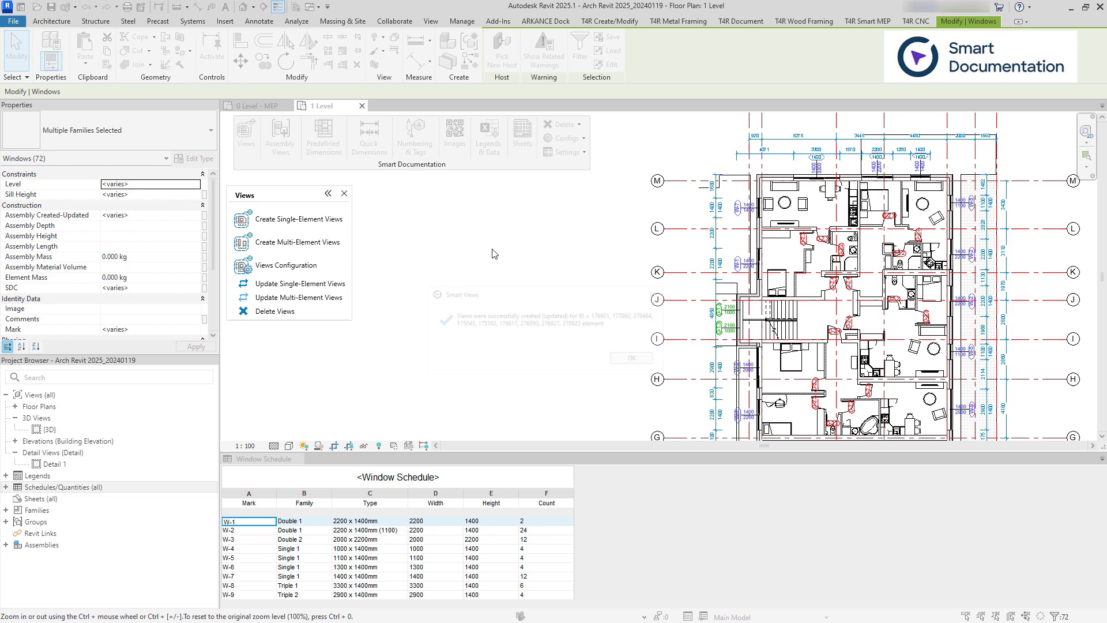
left_click(623, 369)
Close the Window Schedule and open the W-1, W-3 and W-8 3D views.
left_click(299, 459)
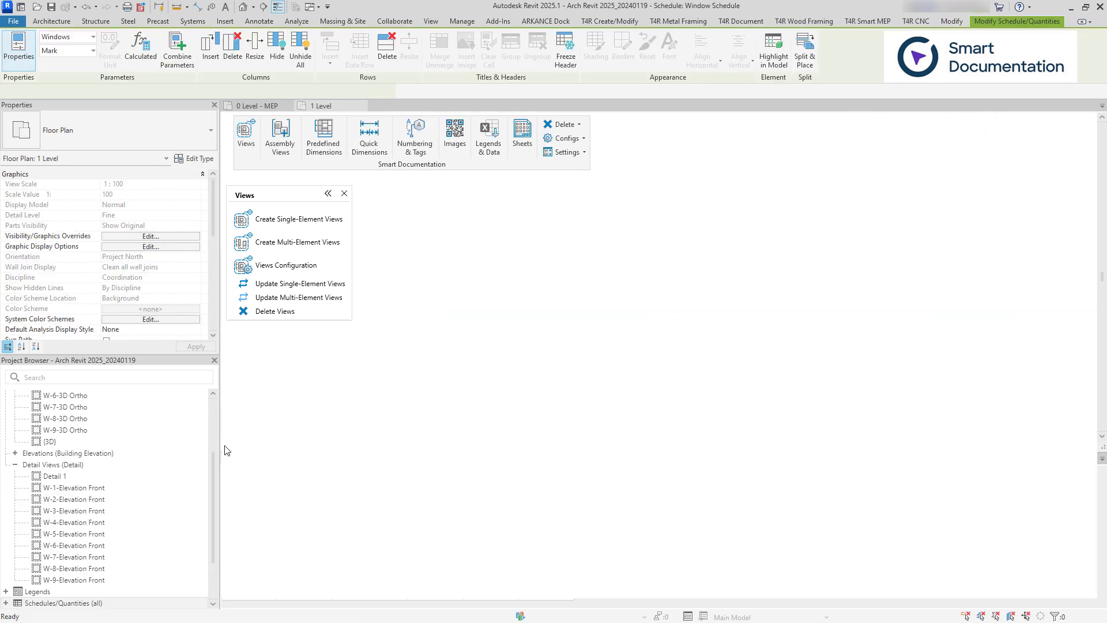
scroll(87, 456, "up", 3)
double_click(65, 429)
double_click(86, 453)
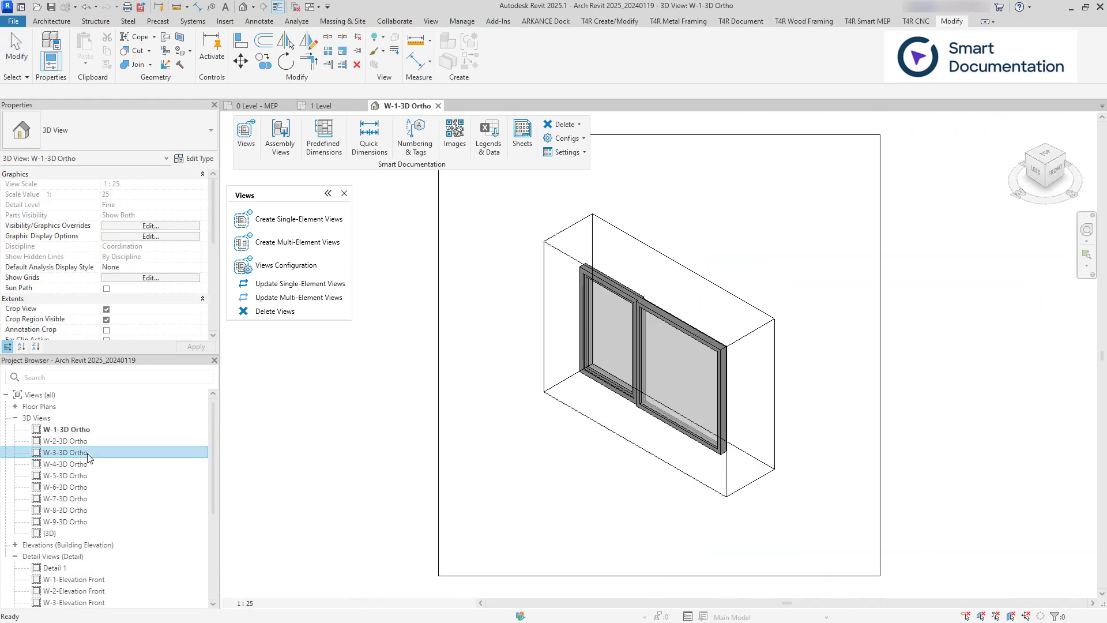
double_click(81, 510)
Open the W-1, W-3 and W-8 front elevation views.
scroll(80, 512, "down", 2)
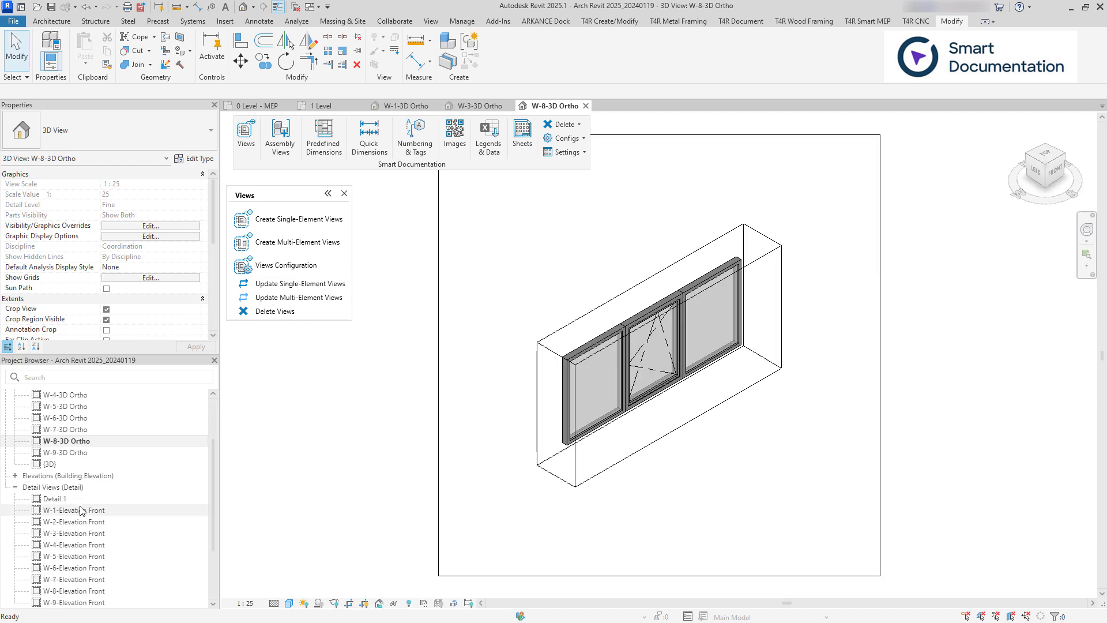
double_click(75, 509)
double_click(85, 535)
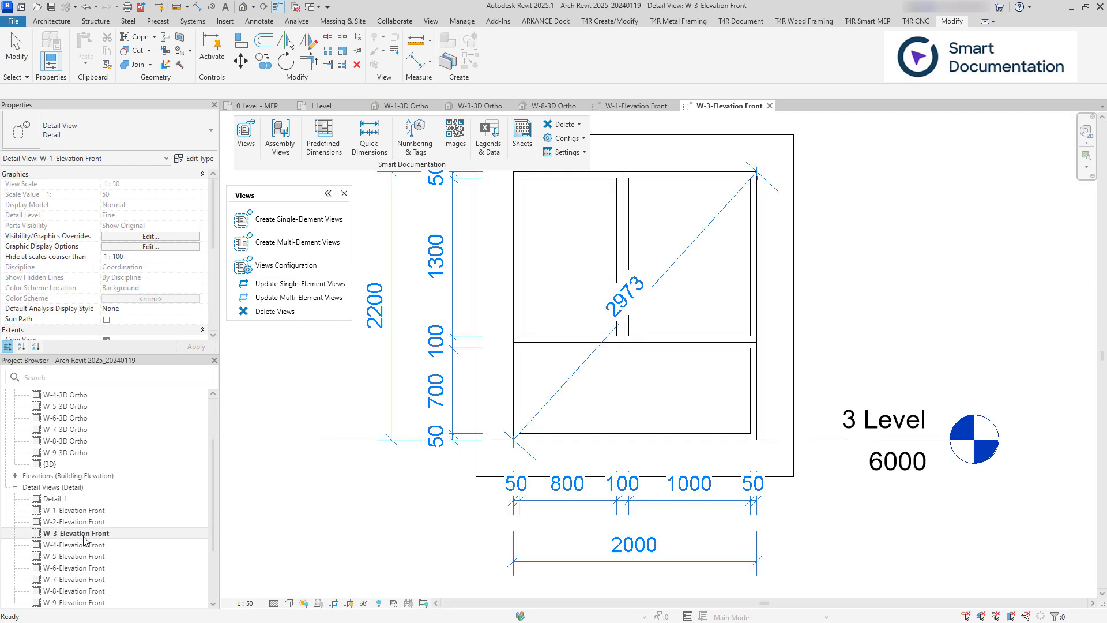
scroll(86, 545, "down", 2)
left_click(87, 545)
double_click(87, 546)
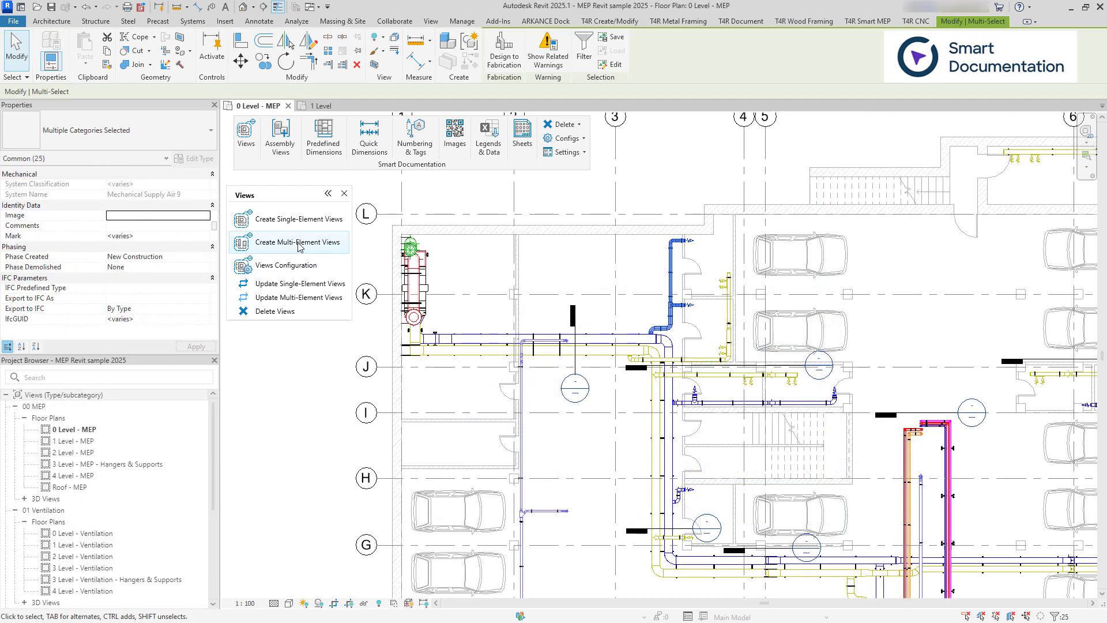
Generate the combined 3-Elevation Front view from the picked 0 Level MEP elements with Create Multi-Element Views.
left_click(297, 241)
left_click(440, 247)
left_click(141, 66)
left_click(677, 288)
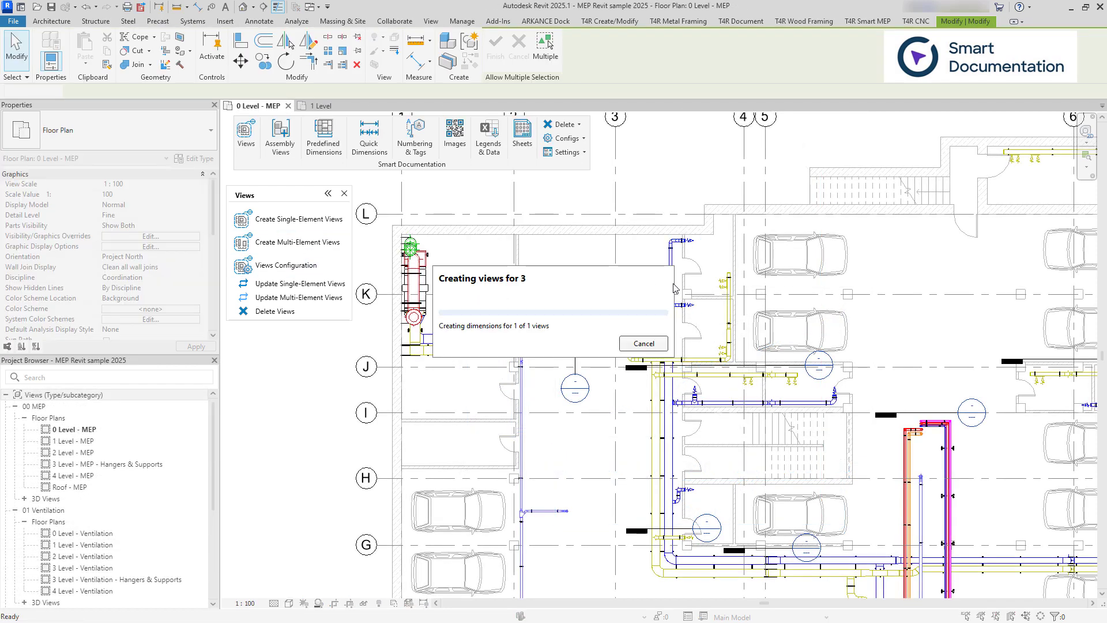
left_click(640, 381)
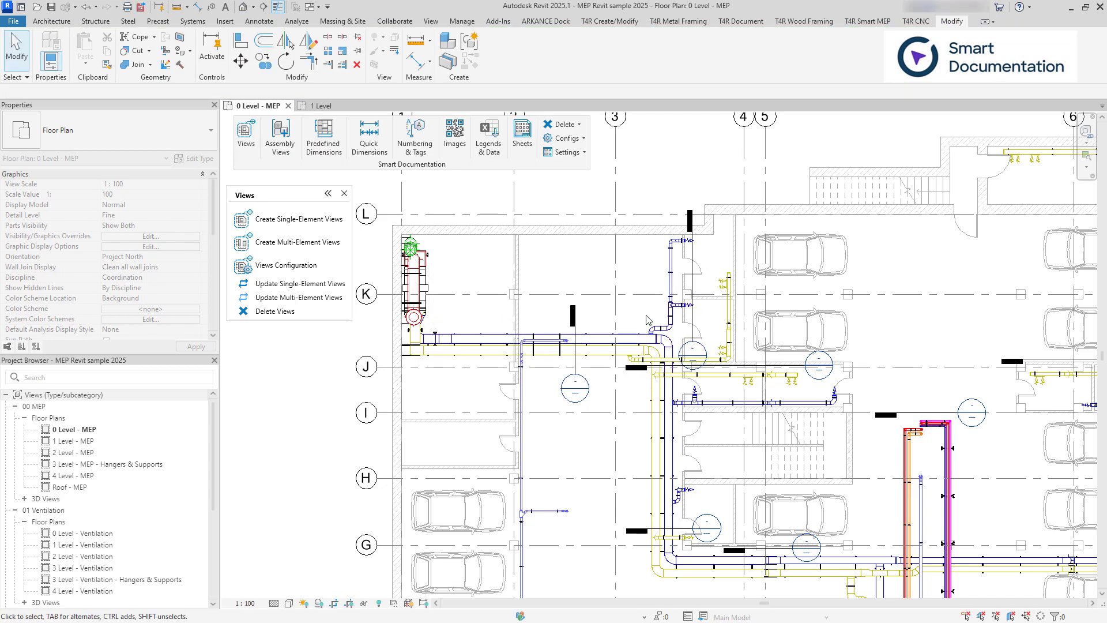
scroll(683, 487, "down", 4)
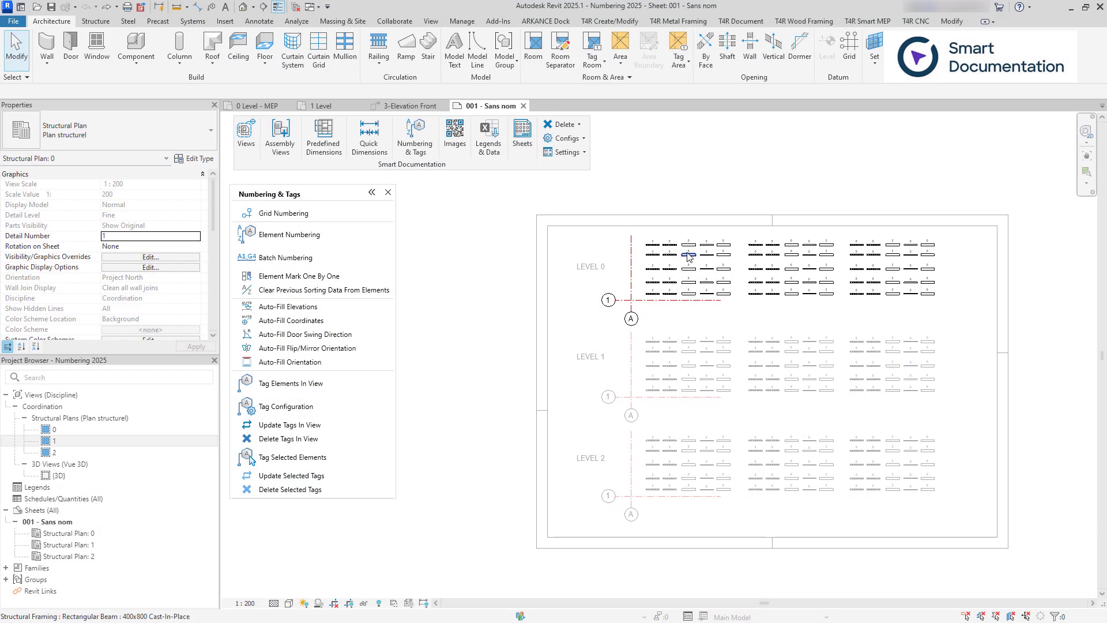
Batch-number all 225 beams into Mark by level and material, e.g. L0-S-001, L1-PC-001.
scroll(688, 257, "up", 5)
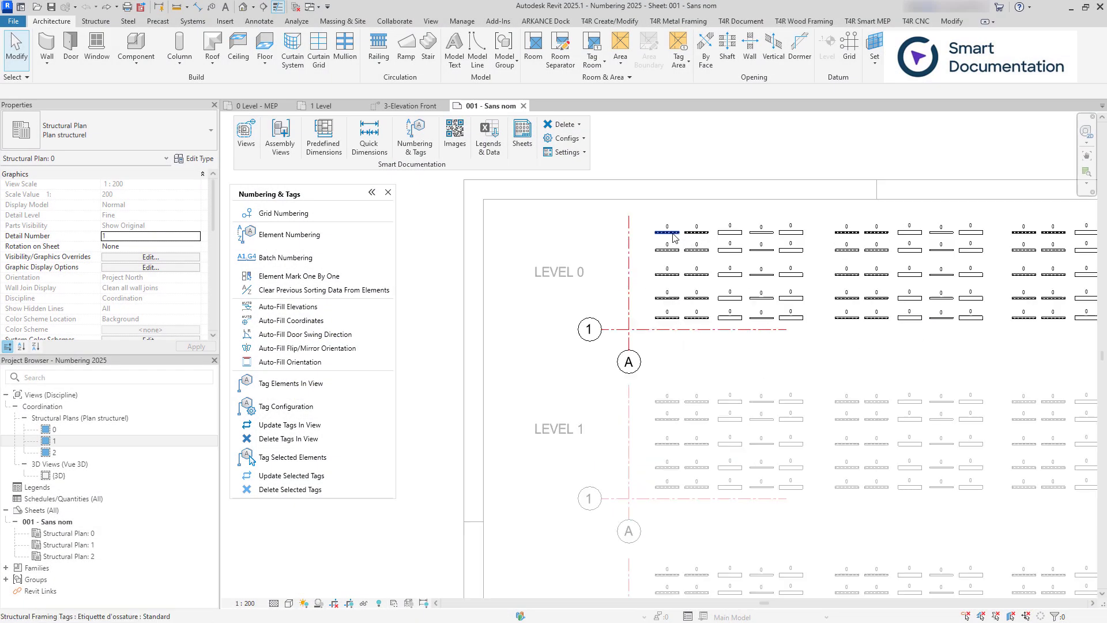
left_click(690, 319)
left_click(332, 257)
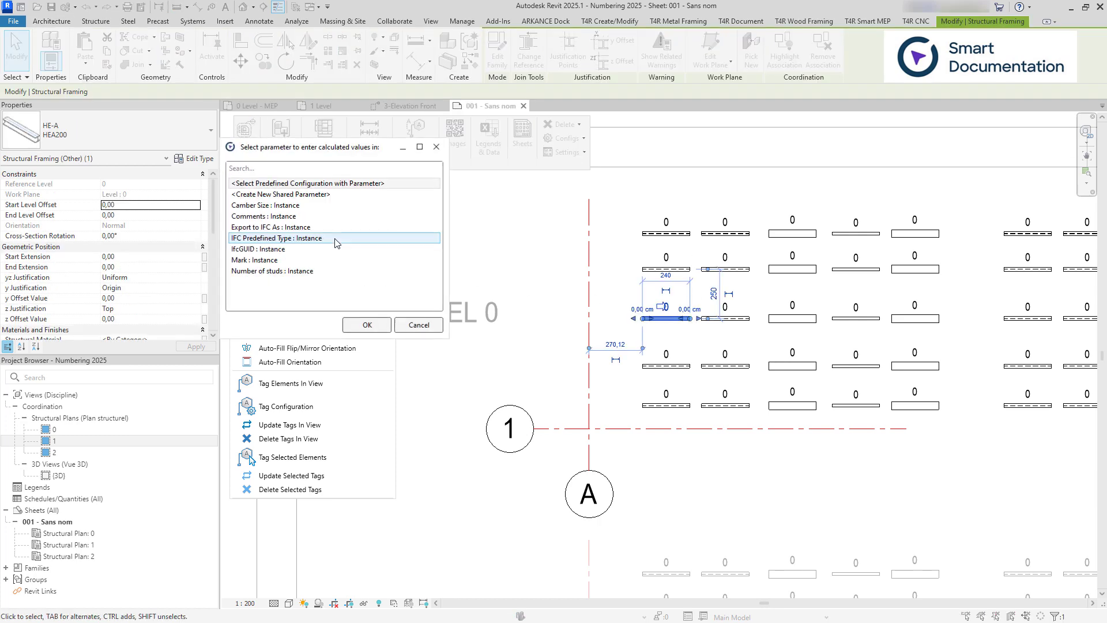
left_click(384, 326)
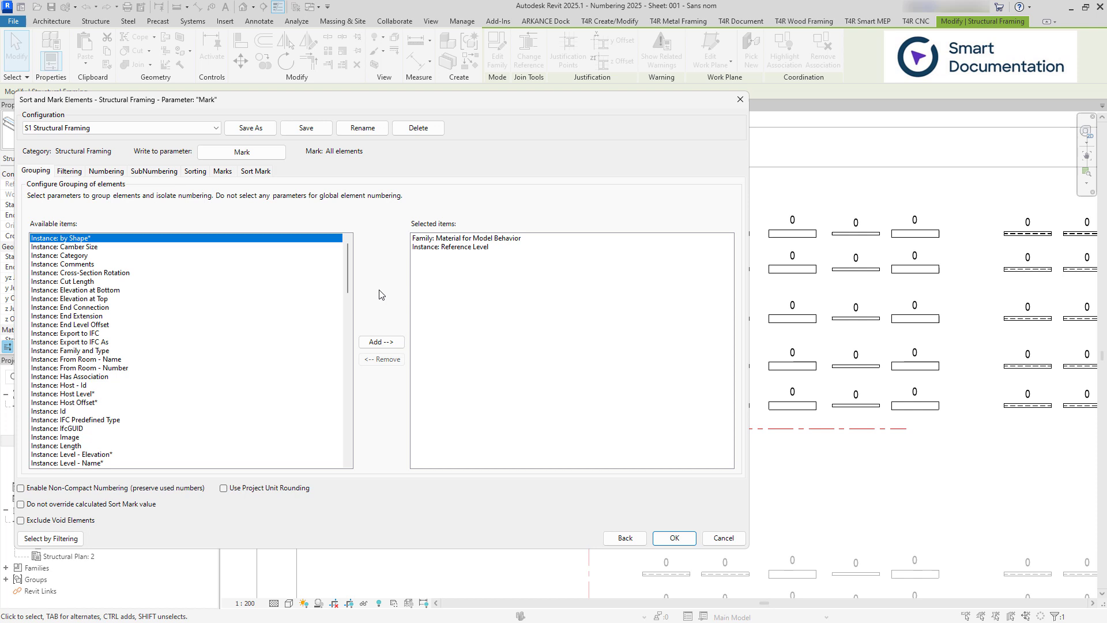
left_click(256, 172)
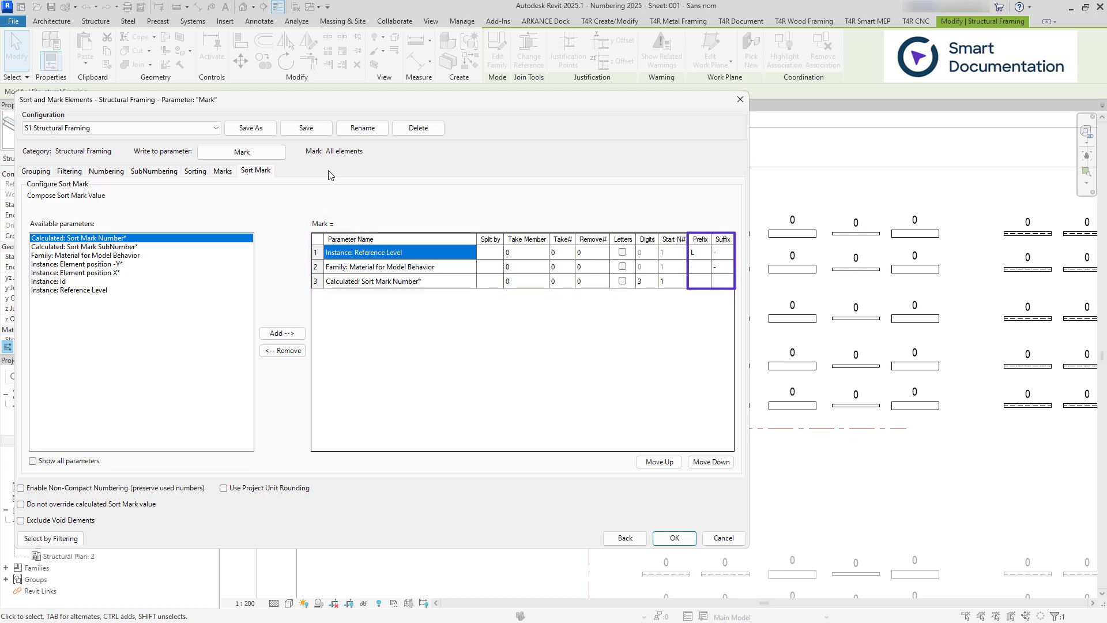
left_click(678, 537)
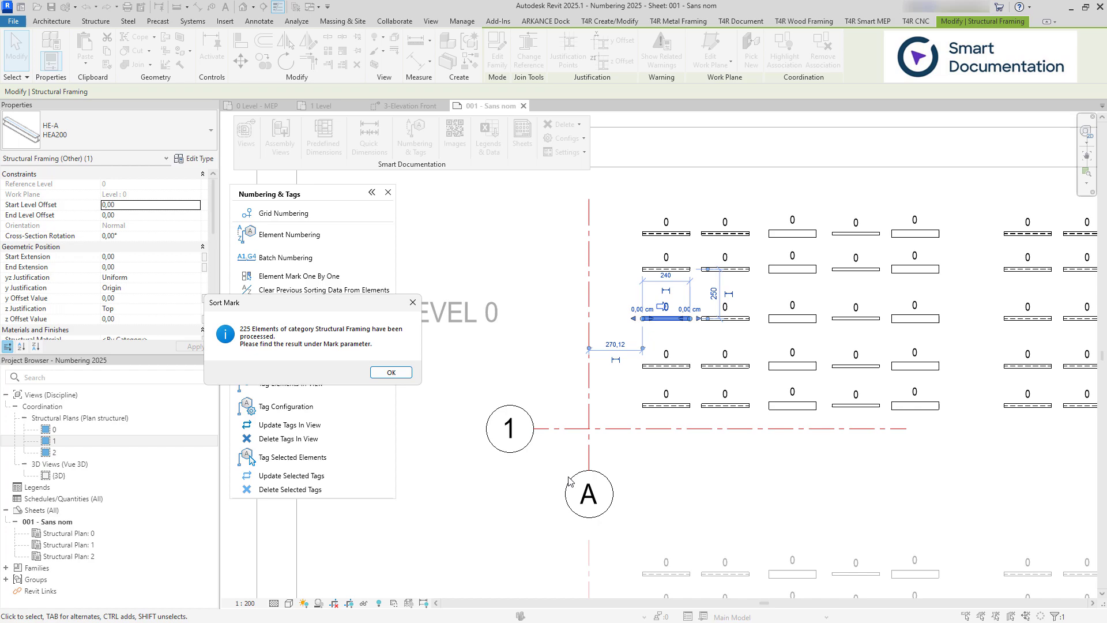
left_click(392, 375)
middle_click_drag(731, 405, 743, 264)
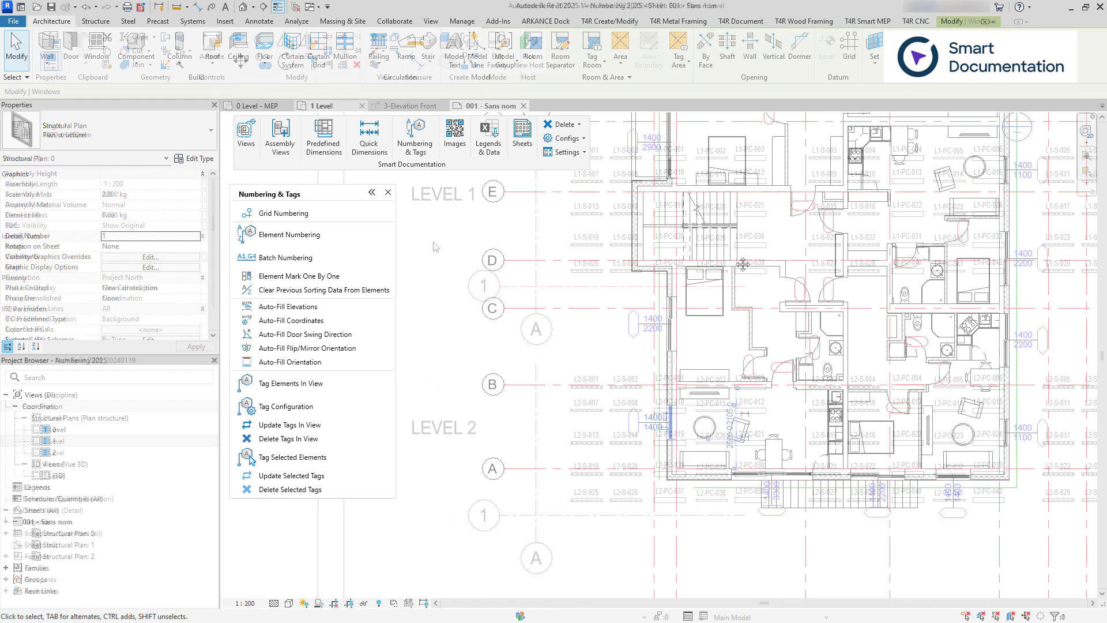
Number the selected Level 1 windows with W- marks and dismiss the duplicate mark warning.
left_click(289, 234)
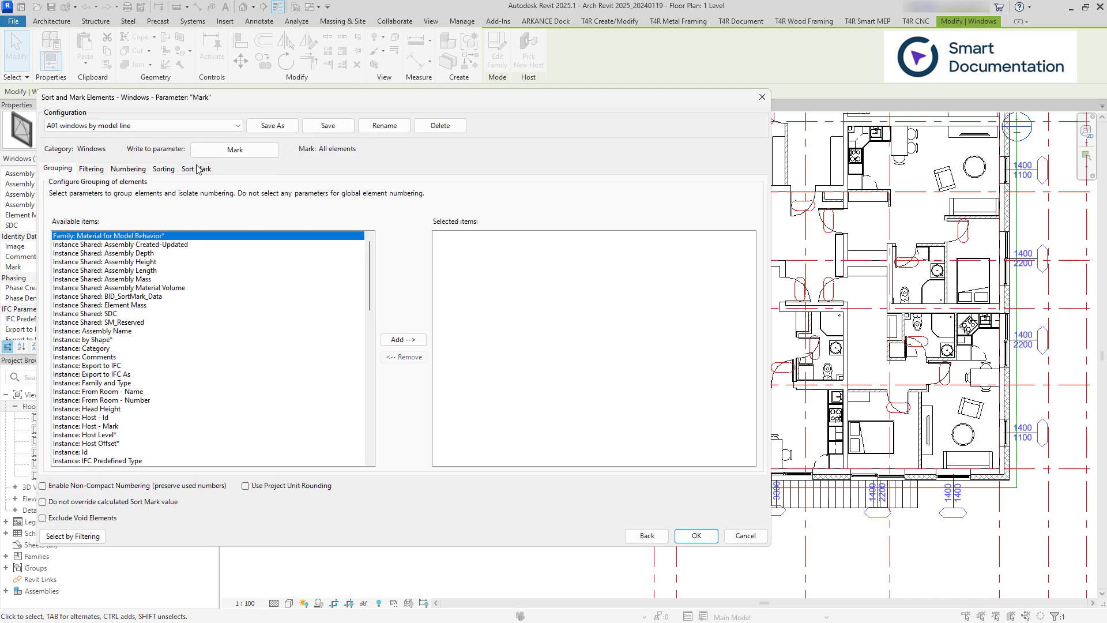
left_click(202, 174)
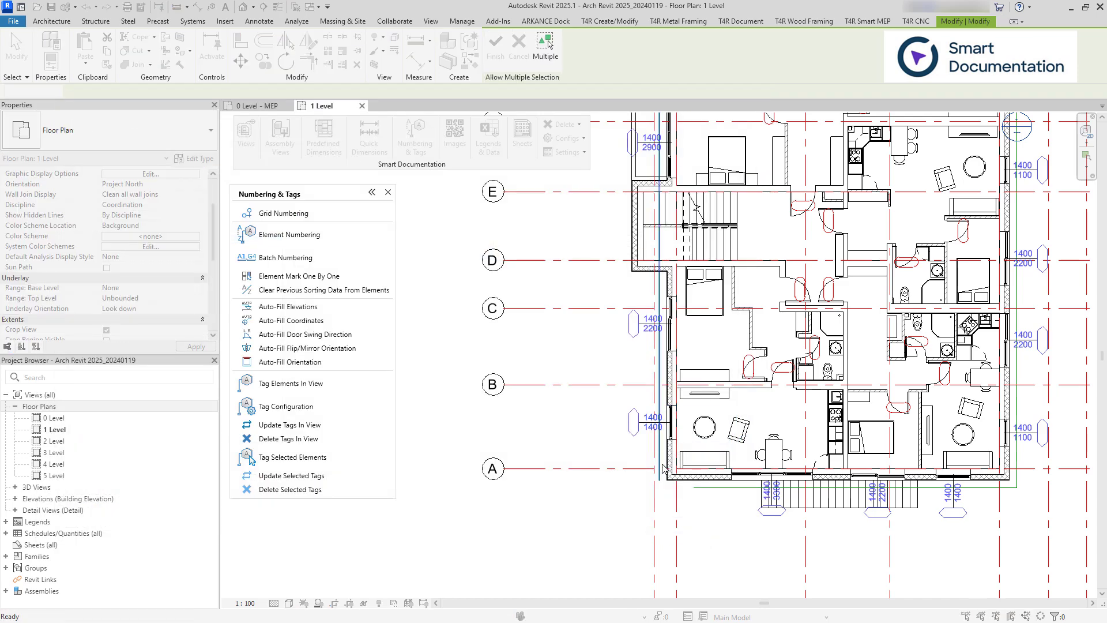
left_click(663, 468)
left_click(636, 341)
left_click(640, 353)
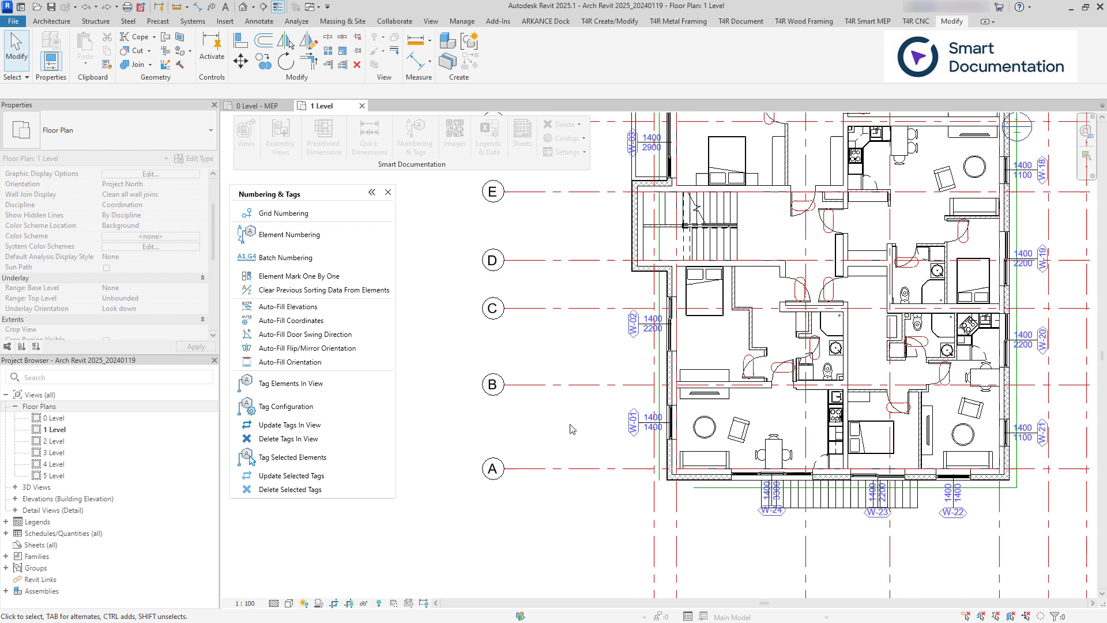
Number the 156 doors into Mark, giving tags like D-2.3R and D-2.2R.
left_click(760, 363)
left_click(289, 234)
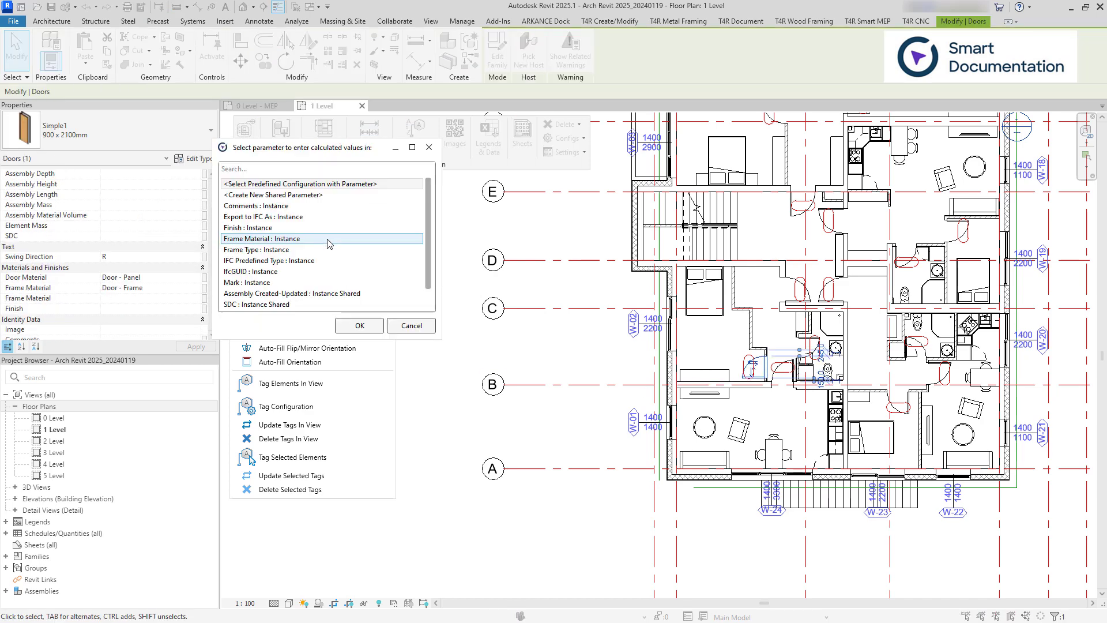
double_click(377, 333)
left_click(167, 176)
left_click(667, 544)
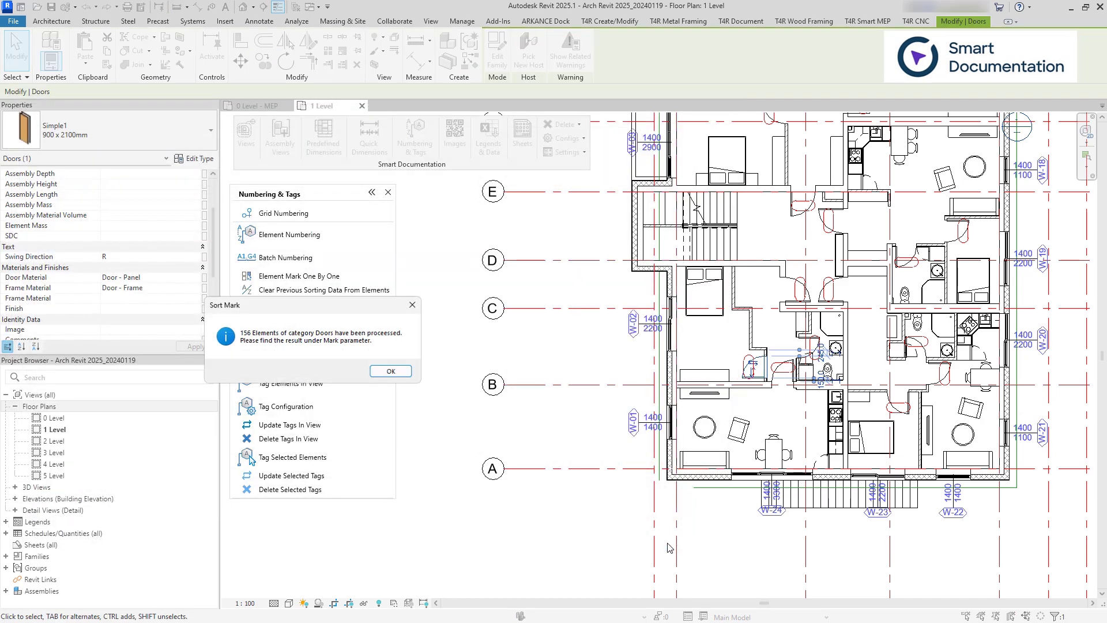
left_click(391, 371)
left_click(596, 354)
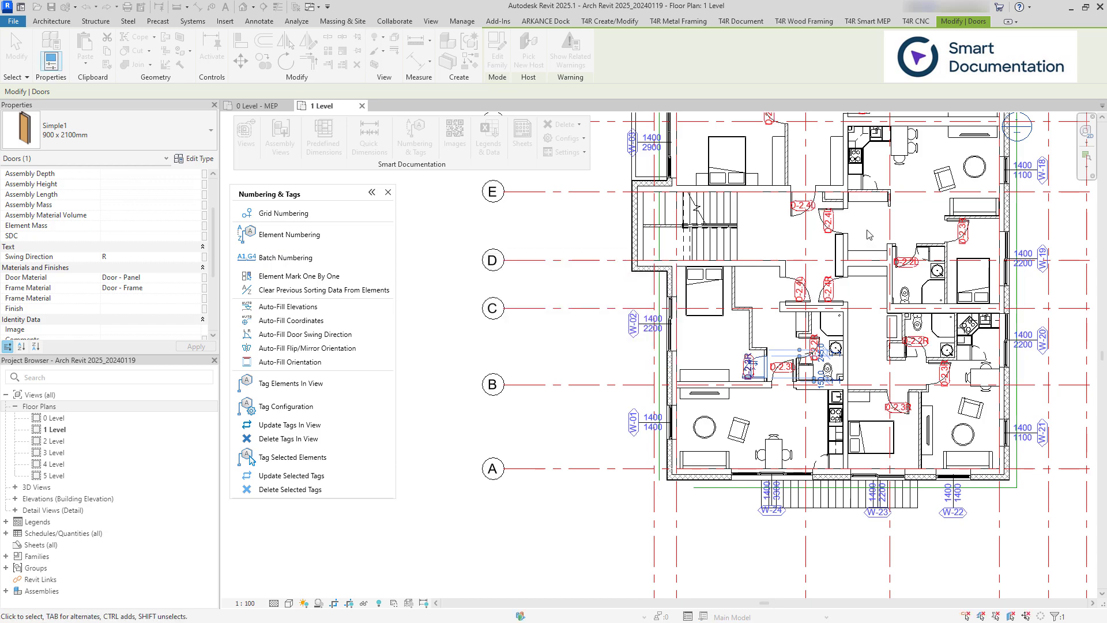
scroll(814, 235, "up", 5)
scroll(808, 412, "down", 3)
middle_click_drag(758, 411, 759, 361)
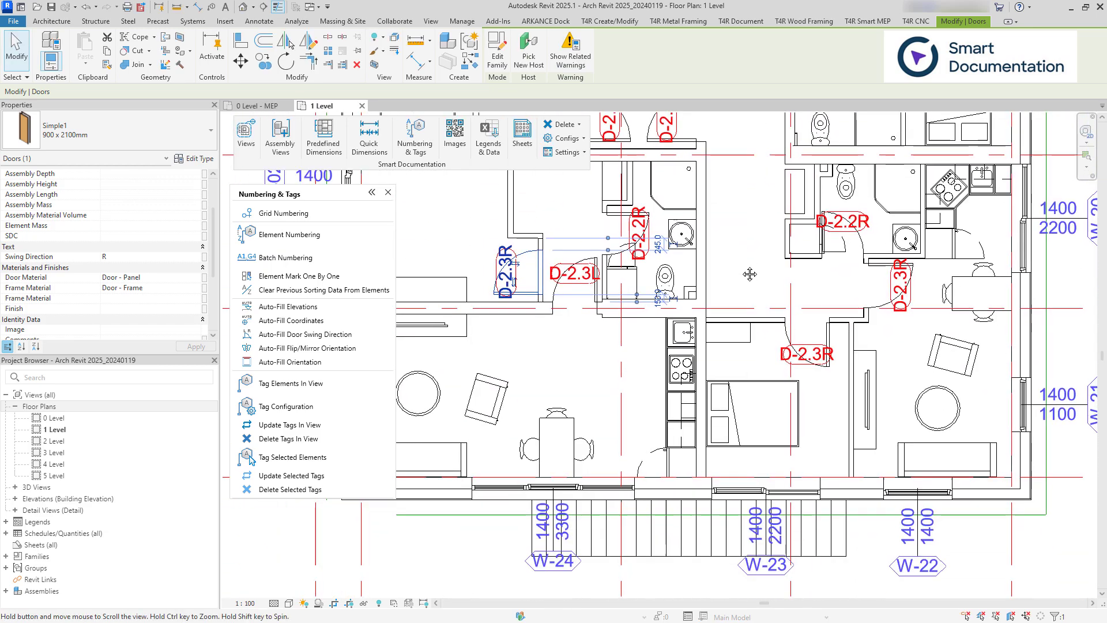
left_click(759, 362)
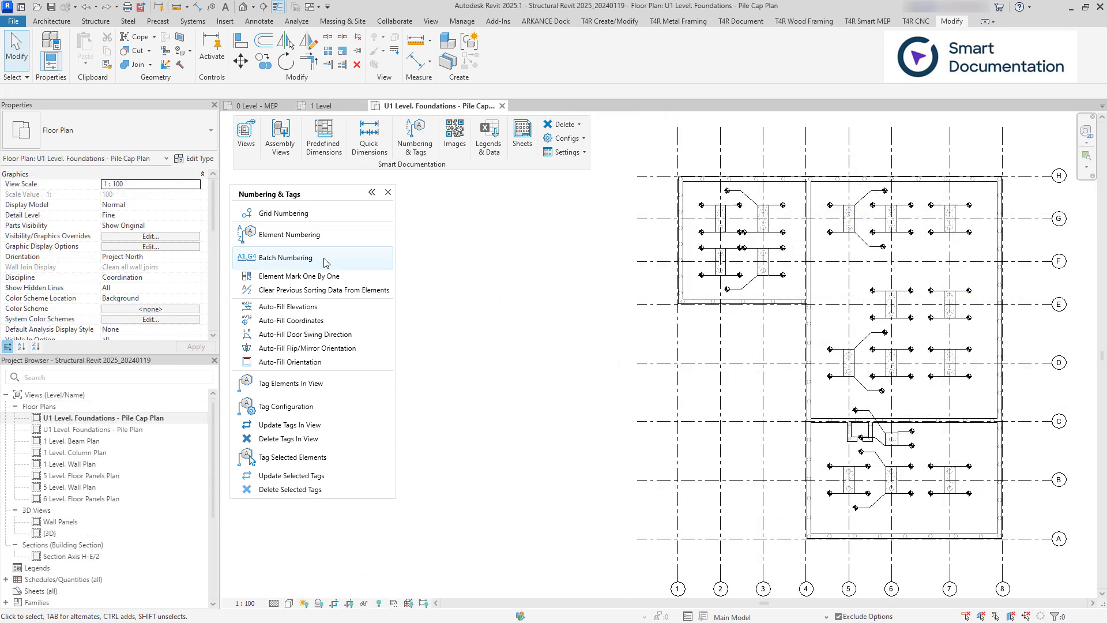
Tag the pile cap corner markers with N/E coordinates using the S01 Foundation Corner Markers (X,Y) configuration.
left_click(325, 262)
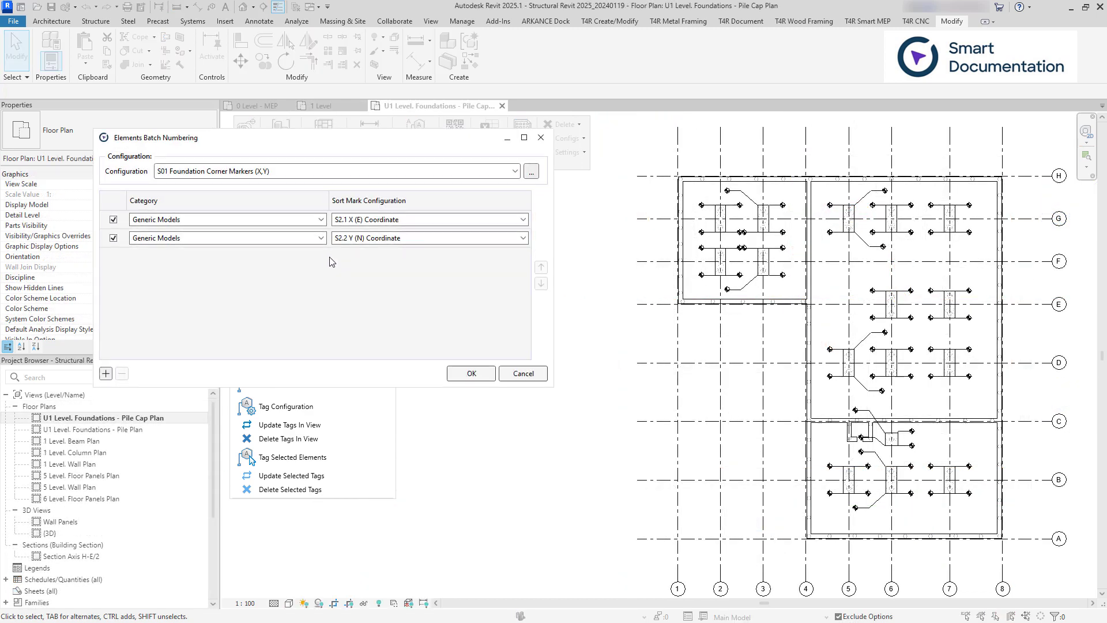
left_click(482, 377)
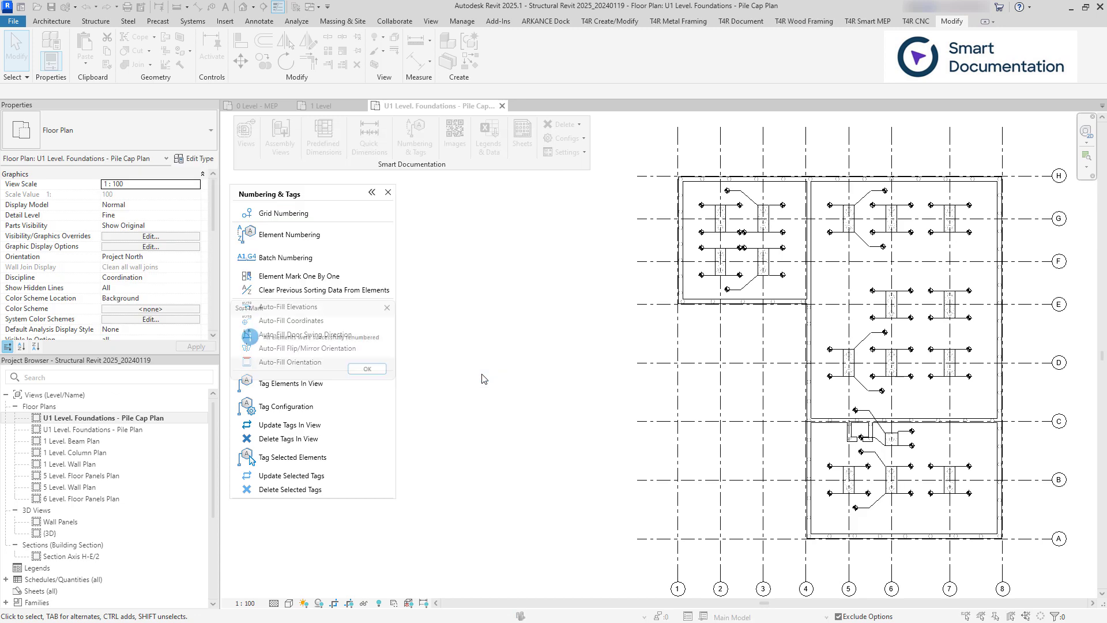
left_click(377, 372)
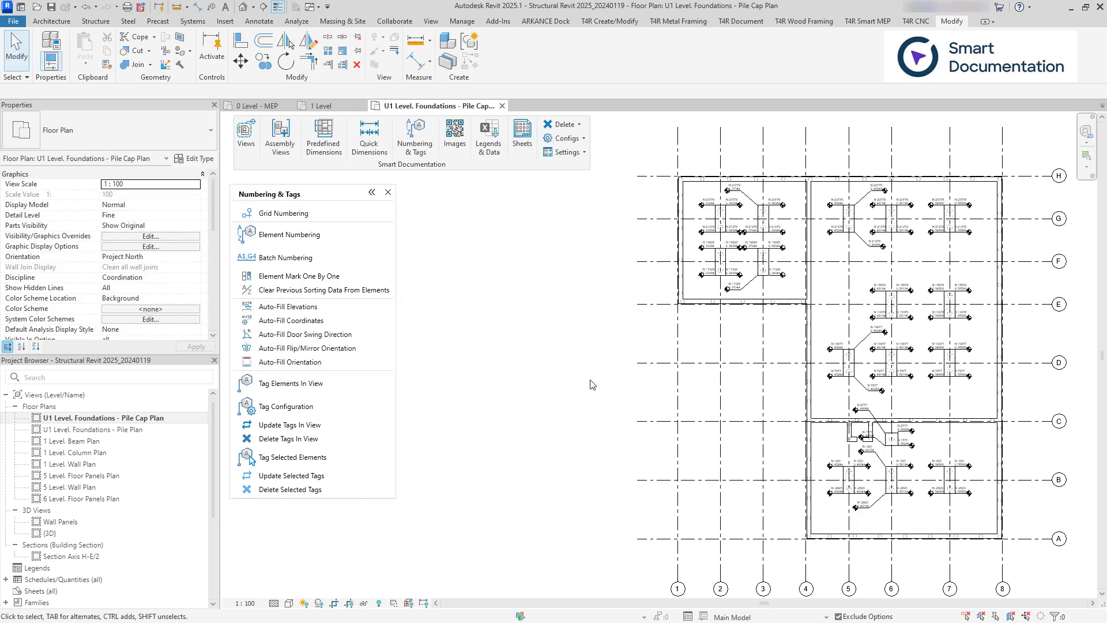
scroll(960, 512, "up", 4)
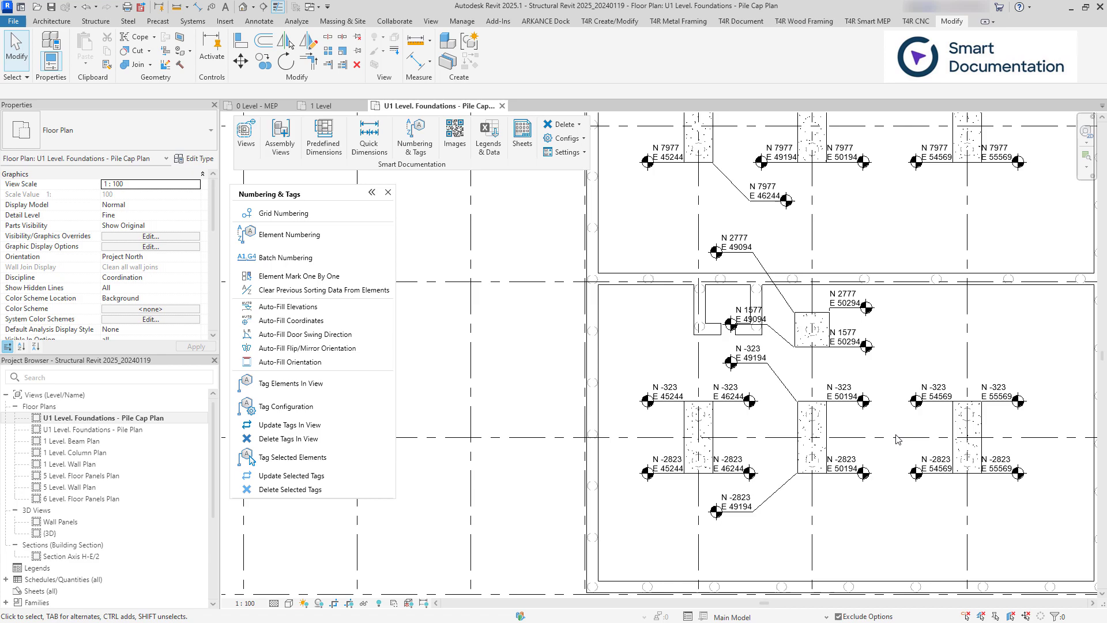
middle_click_drag(884, 274, 882, 523)
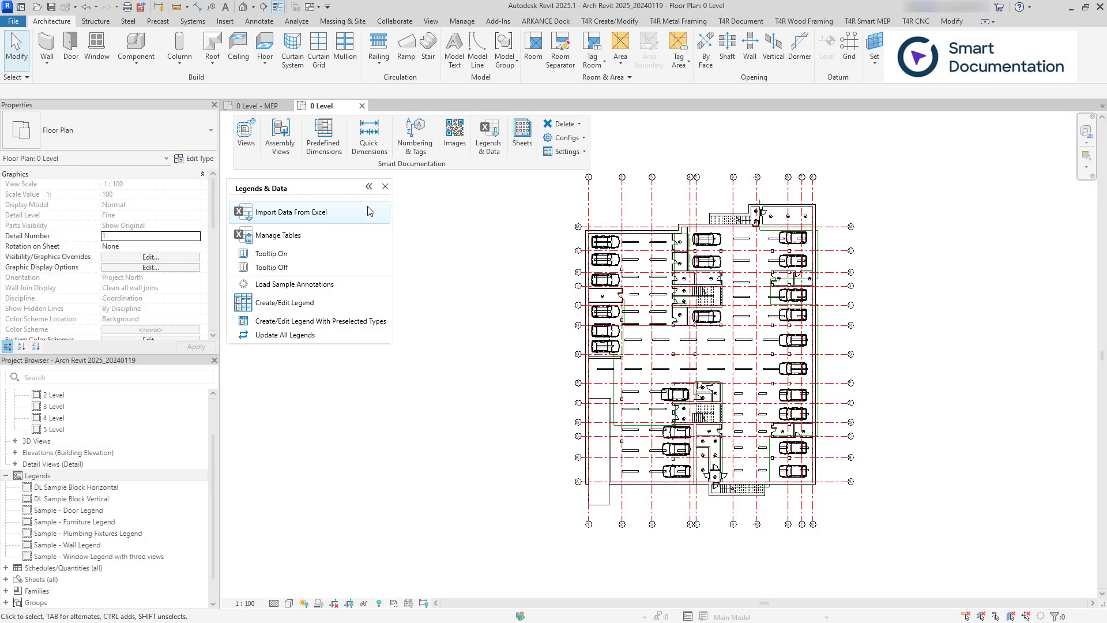
Import the Sample Spreadsheet's General Notes sheet, with cell fill colours, as a Revit table.
left_click(369, 211)
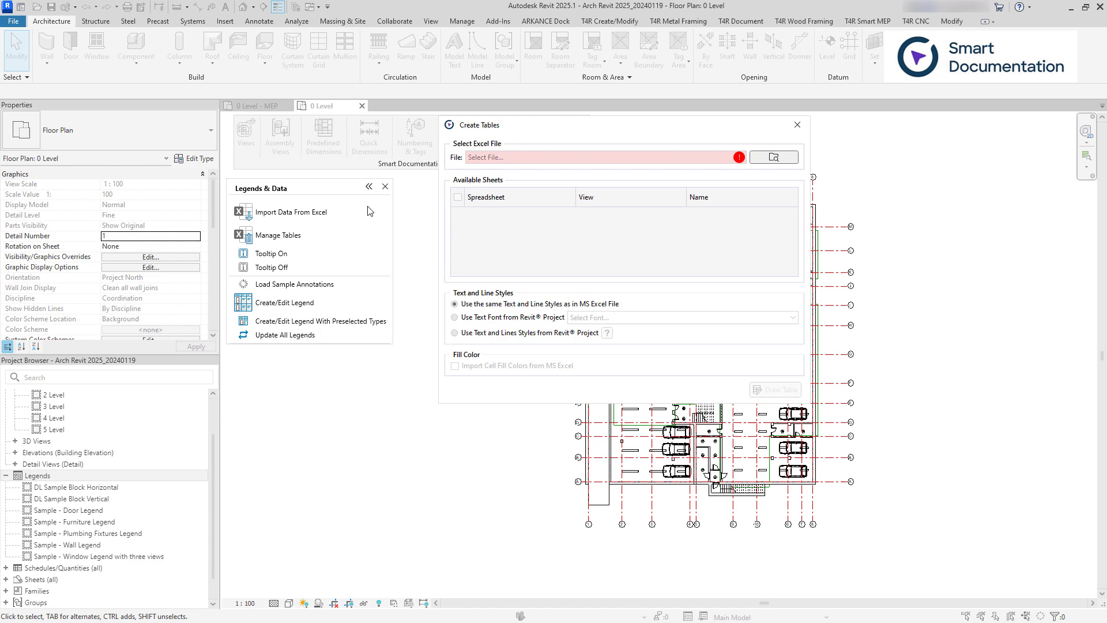
left_click(758, 163)
double_click(561, 216)
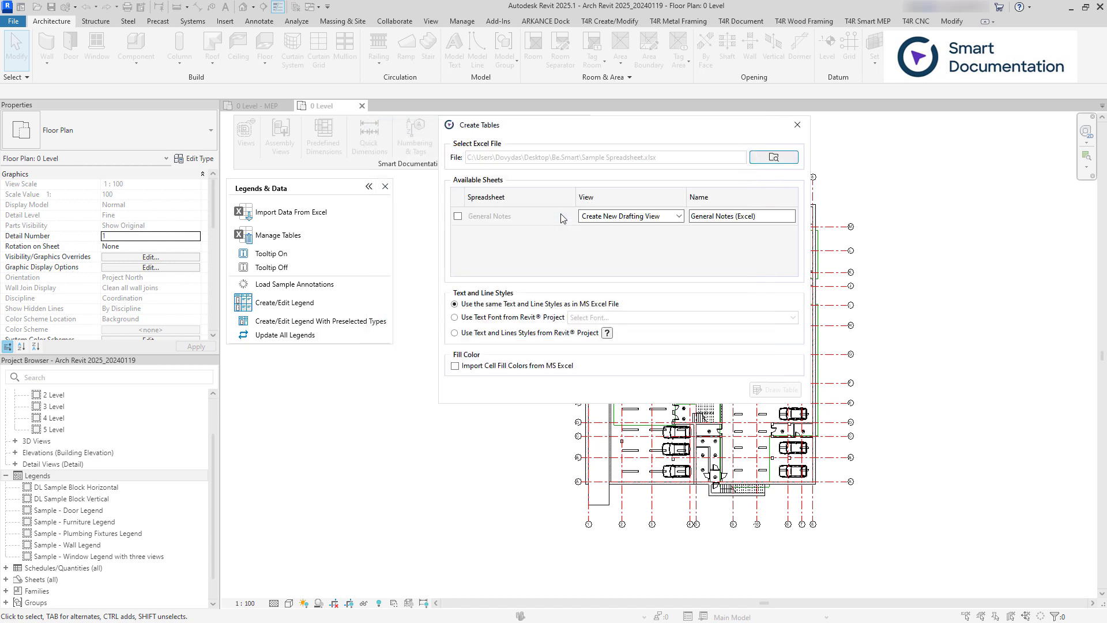
left_click(457, 216)
left_click(455, 366)
left_click(766, 389)
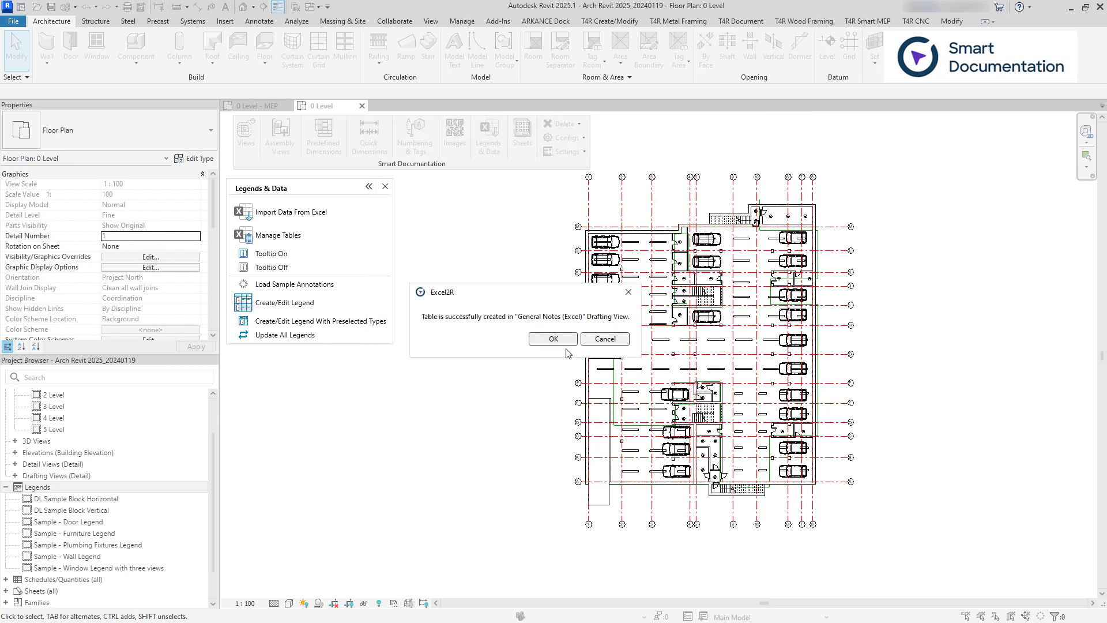
left_click(554, 342)
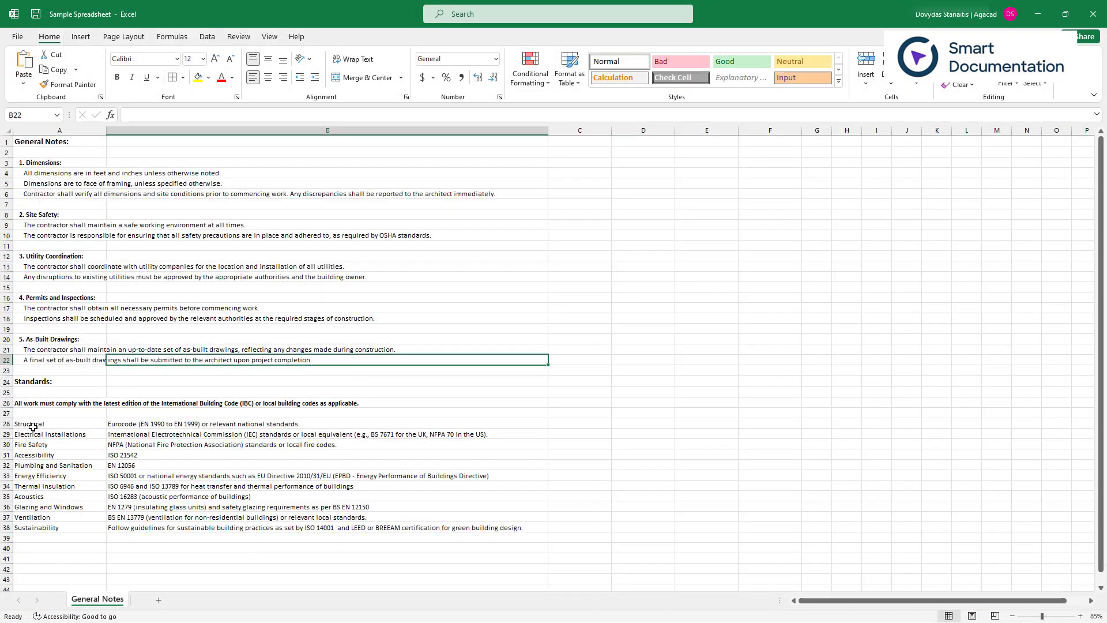
Make rows A28:B38 bold with borders, update the General Notes table, and start a legend from preselected types.
left_click_drag(29, 424, 519, 527)
left_click(172, 77)
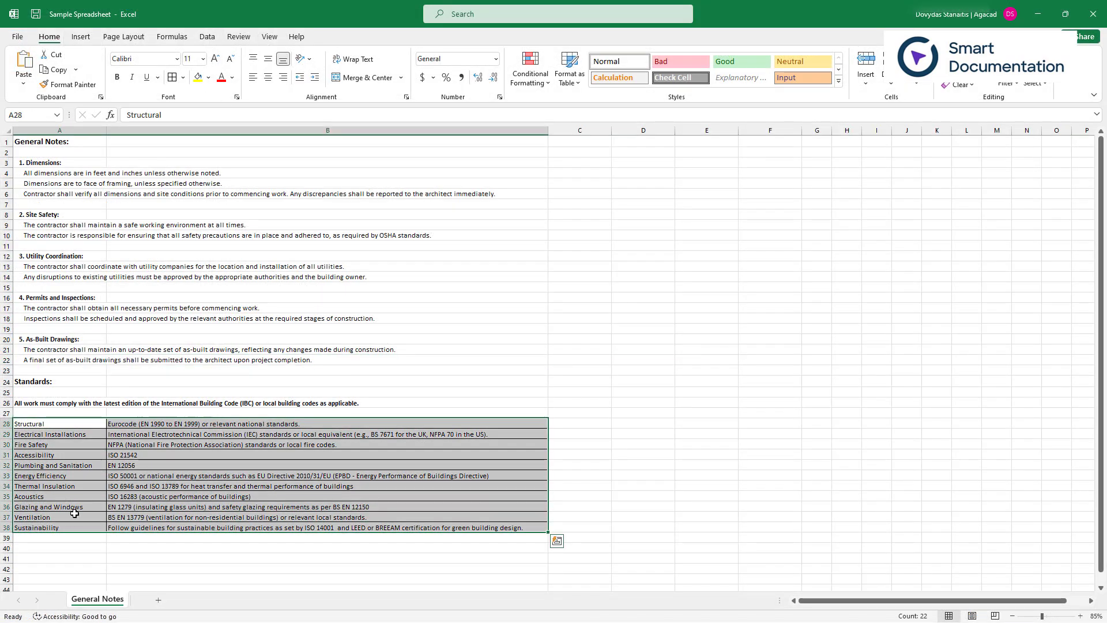
left_click(119, 79)
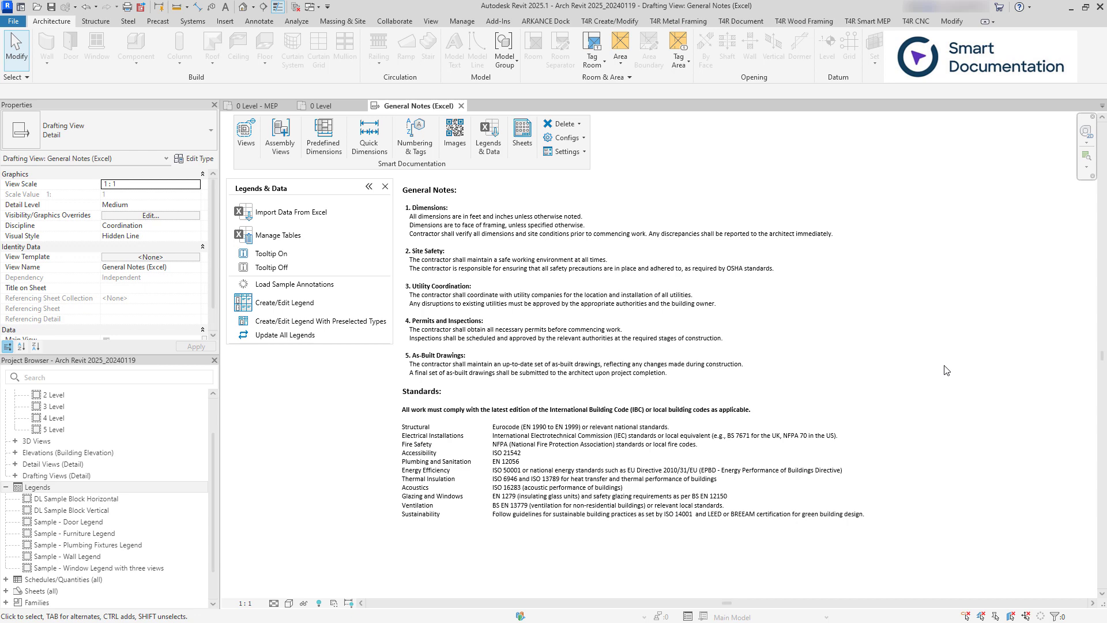
left_click(271, 236)
left_click(167, 182)
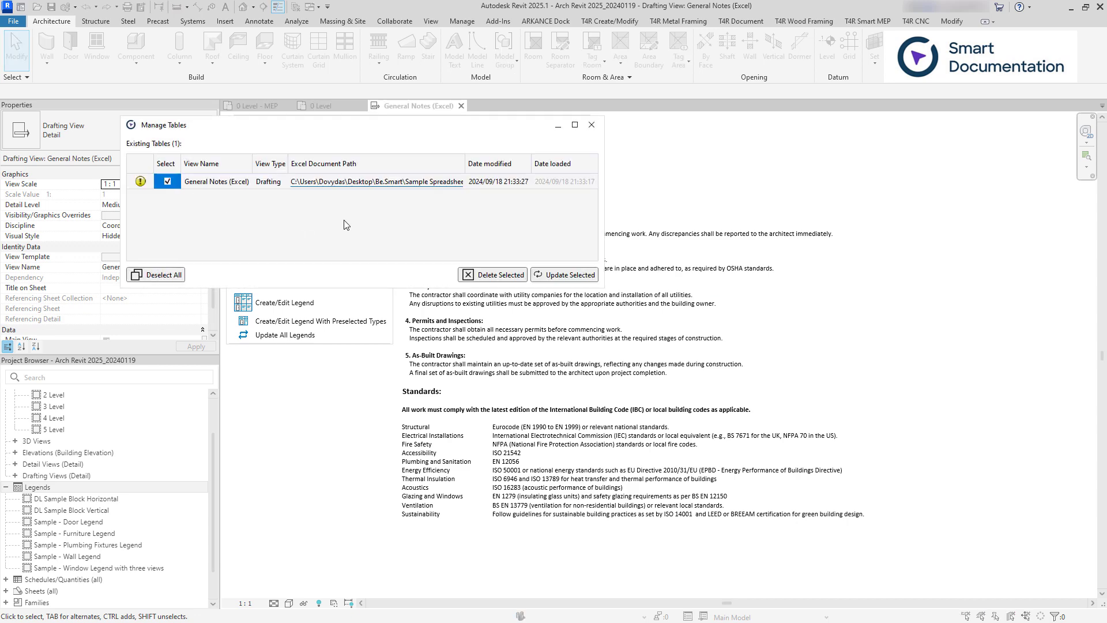
left_click(581, 275)
left_click(564, 354)
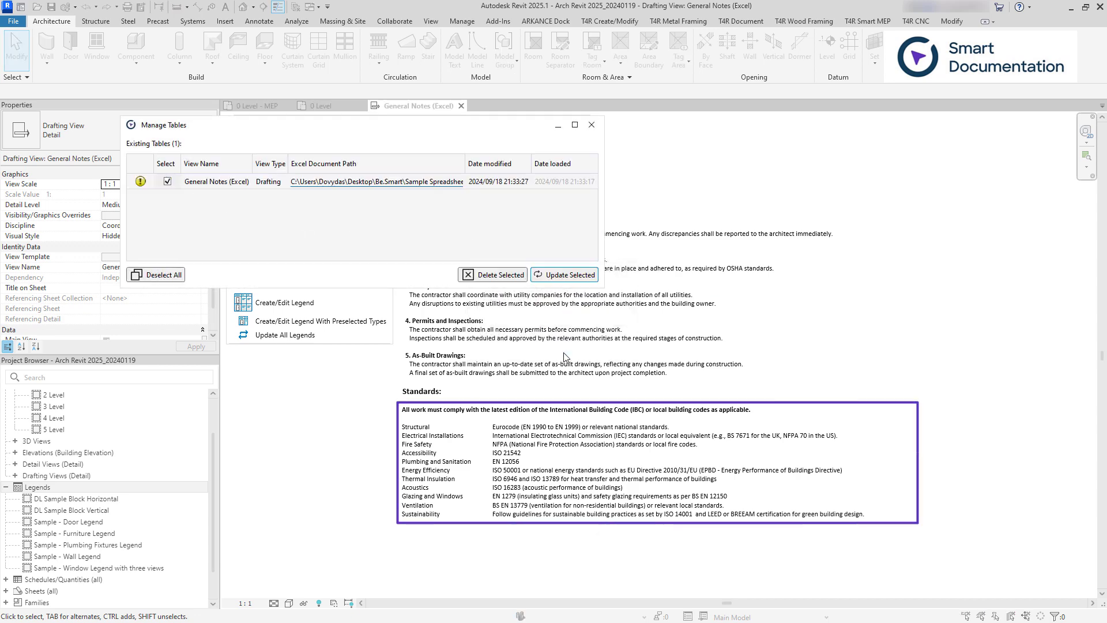
left_click(602, 349)
left_click(591, 125)
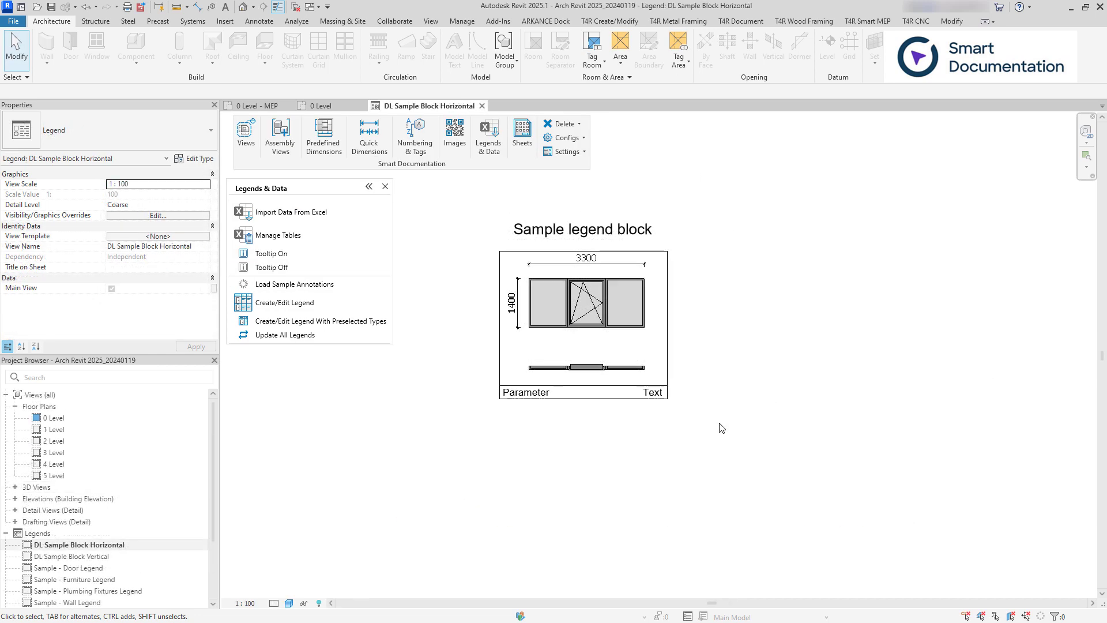
left_click_drag(475, 257, 475, 256)
left_click(337, 319)
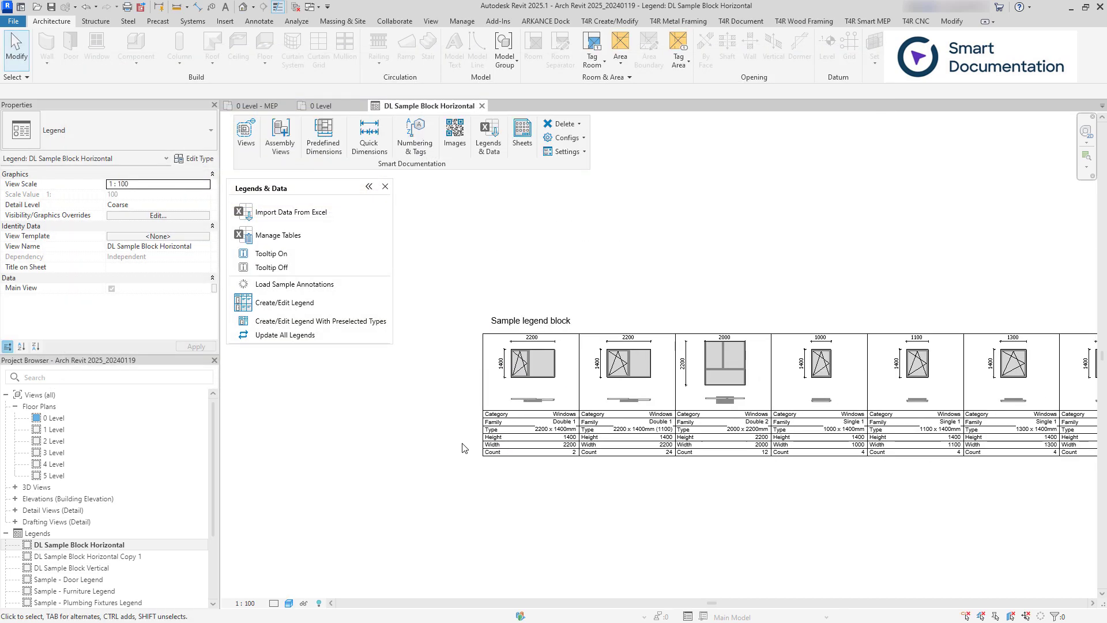
Zoom out to show the whole nine-column window legend ending with Triple 2 2900 x 1400mm.
scroll(648, 487, "down", 2)
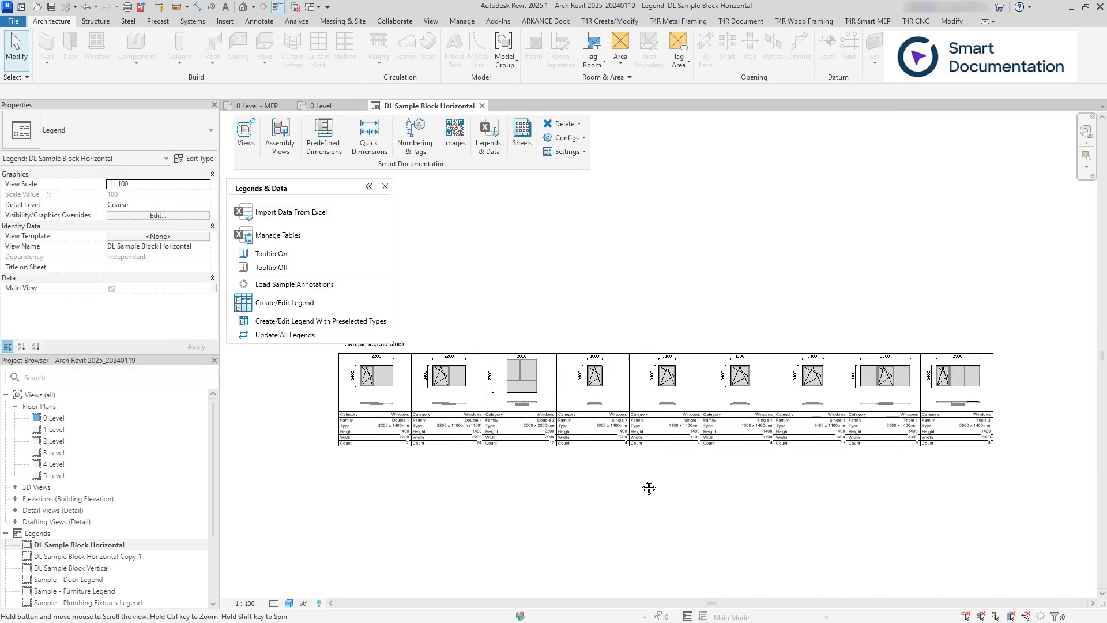
middle_click_drag(648, 487, 658, 495)
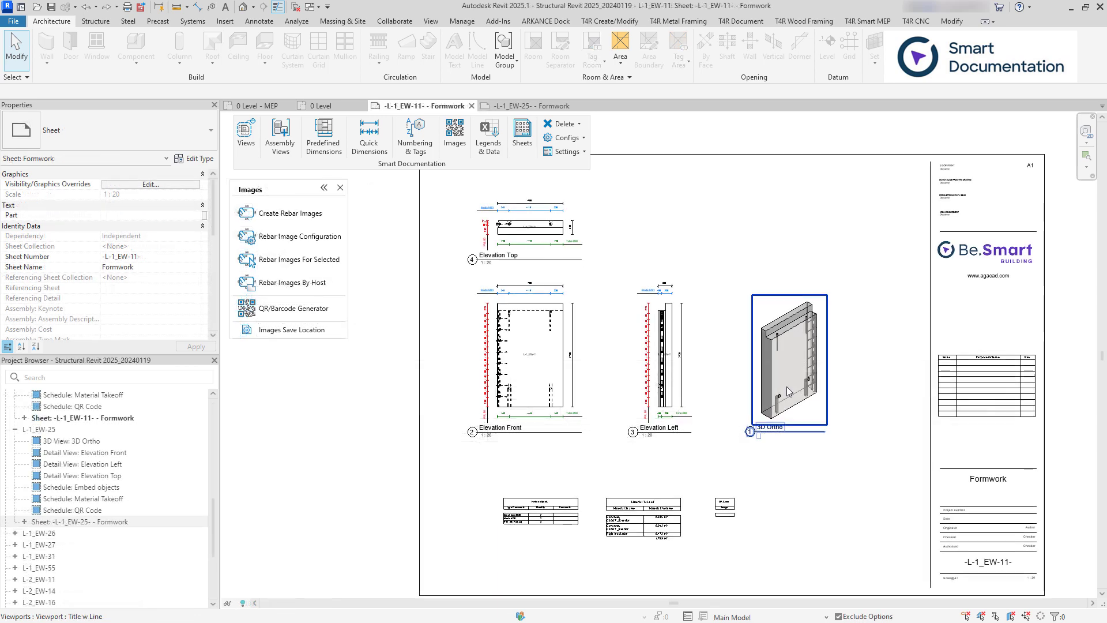
Generate QR codes for all 327 walls from the wall in the 3D Ortho view.
left_click(773, 372)
double_click(773, 372)
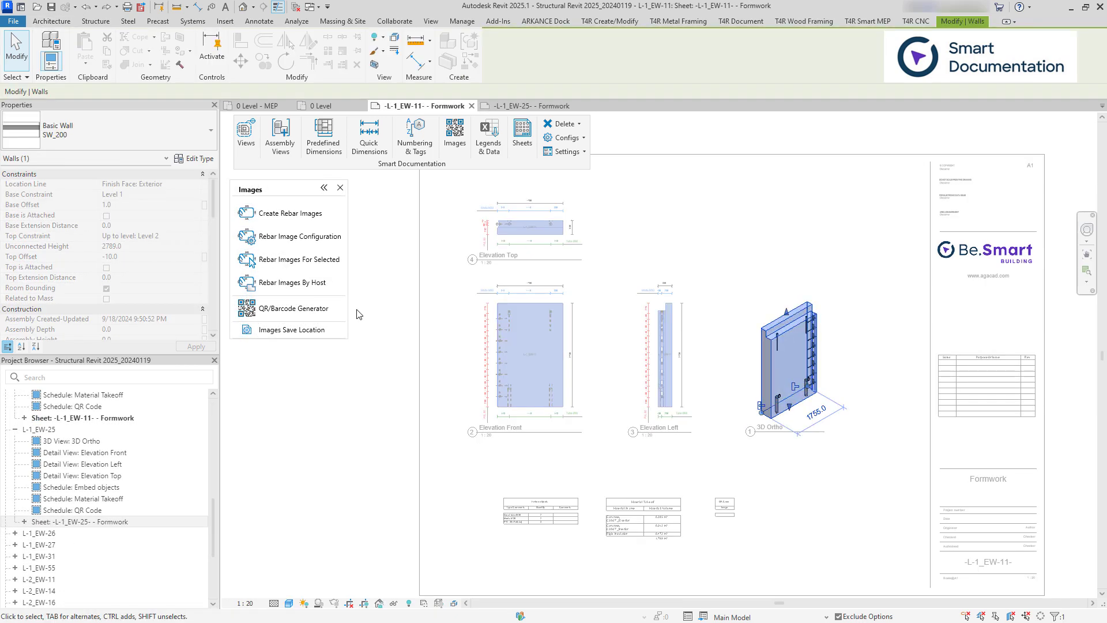
left_click(323, 311)
left_click(367, 398)
left_click(768, 515)
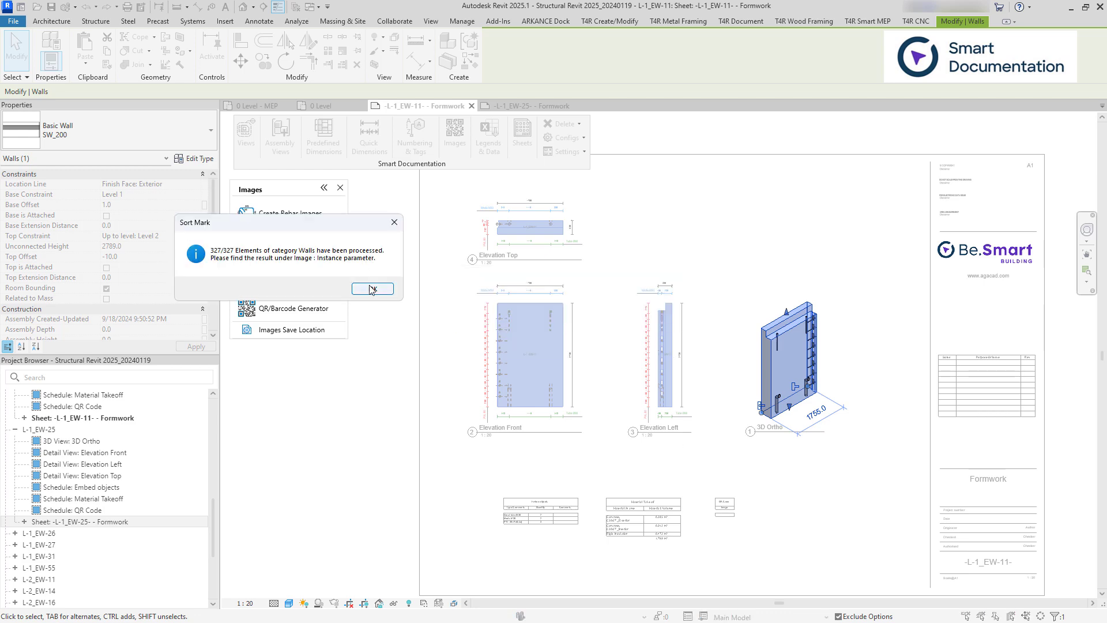
key("Return")
Open formwork sheet -L-1_EW-25- to check its QR Code schedule.
scroll(782, 539, "up", 5)
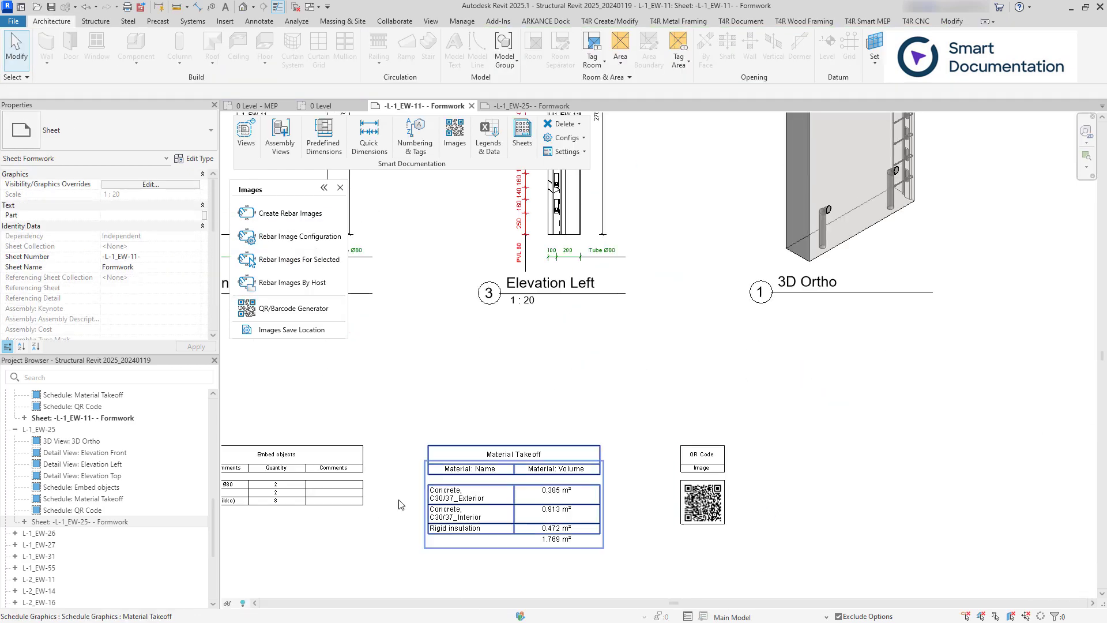
double_click(80, 522)
scroll(715, 570, "up", 4)
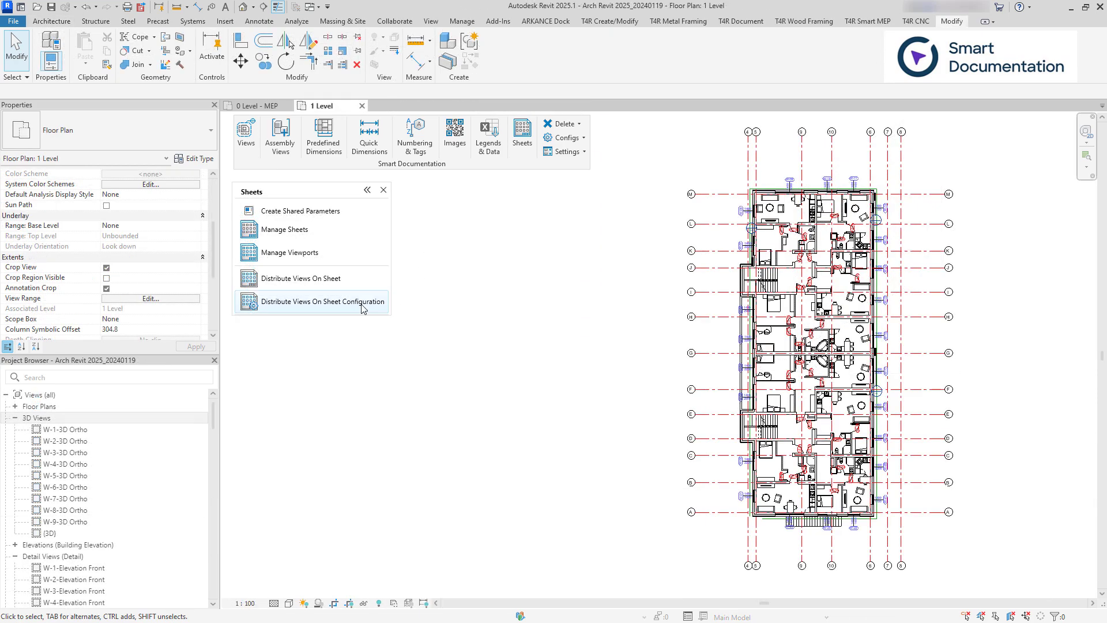
Place the W-1 to W-9 3D Ortho and Elevation Front views on new sheet W100 - Windows and open it.
left_click(361, 307)
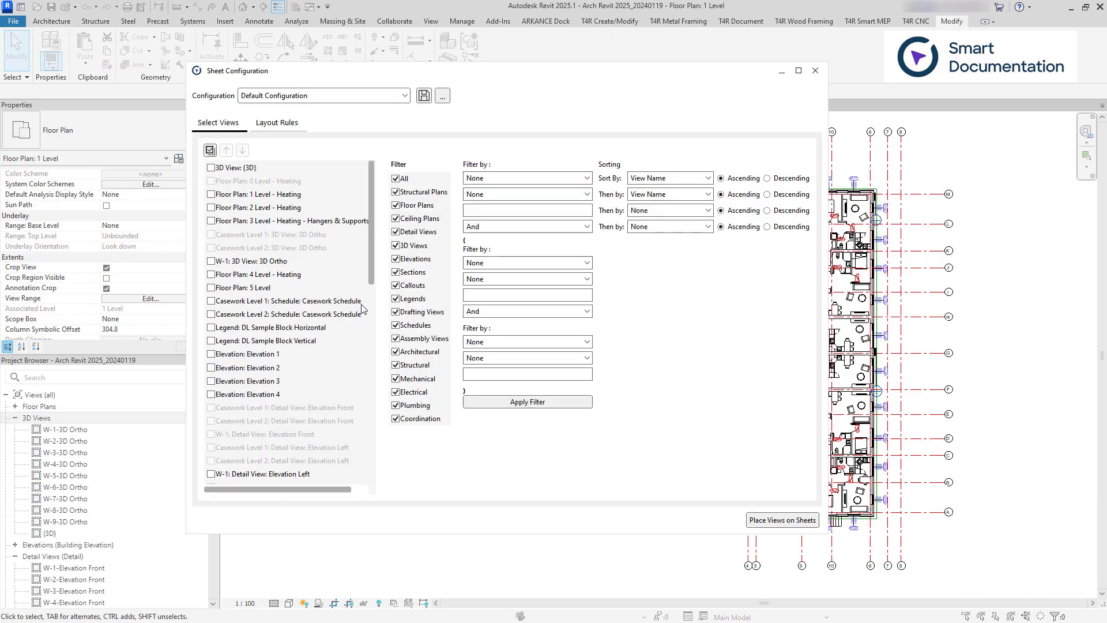
scroll(310, 331, "down", 10)
left_click(288, 288)
scroll(291, 467, "down", 1)
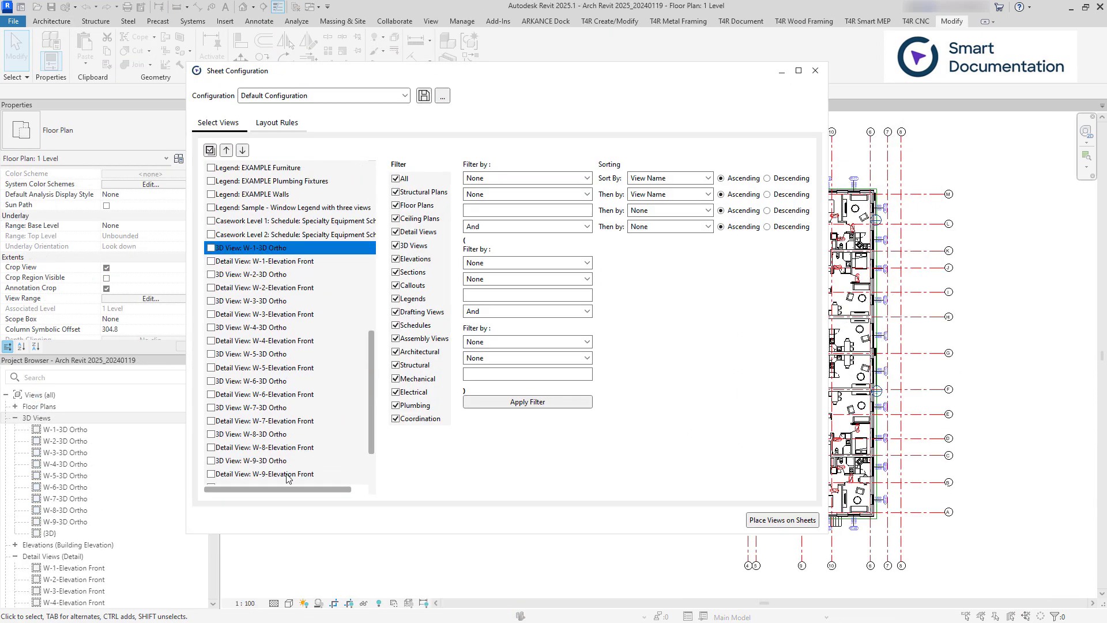
left_click(288, 474, "shift")
left_click(277, 123)
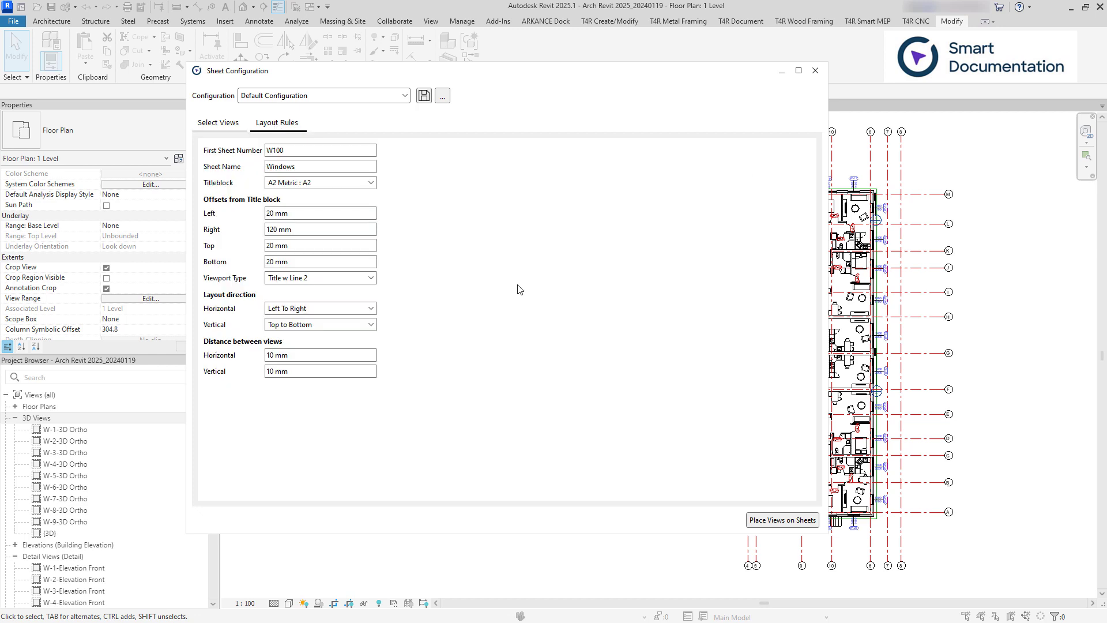
left_click(790, 525)
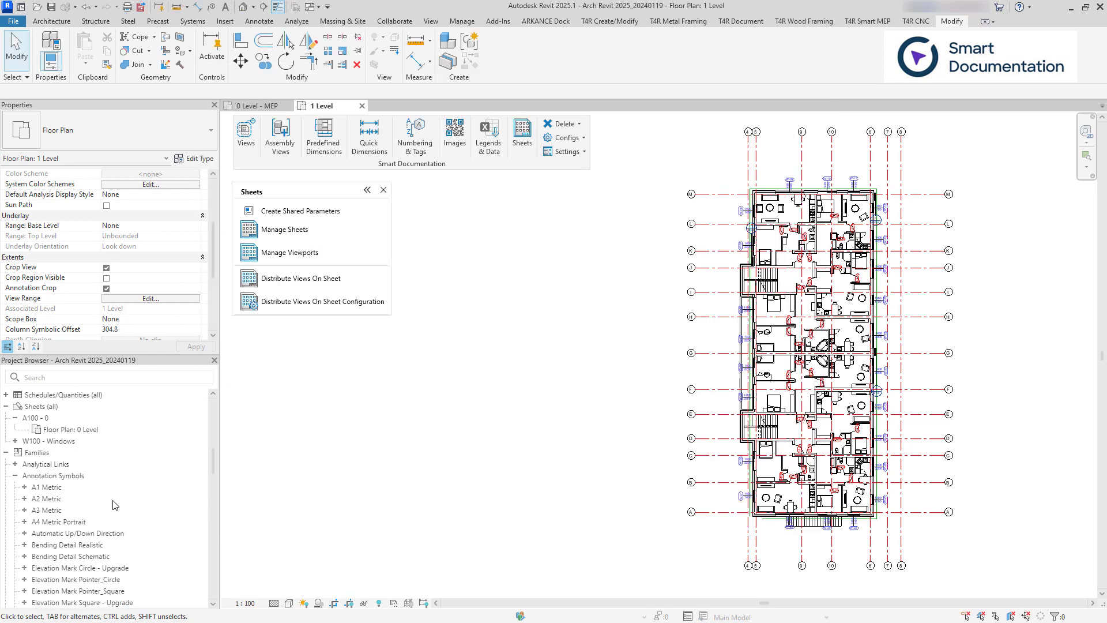
double_click(69, 440)
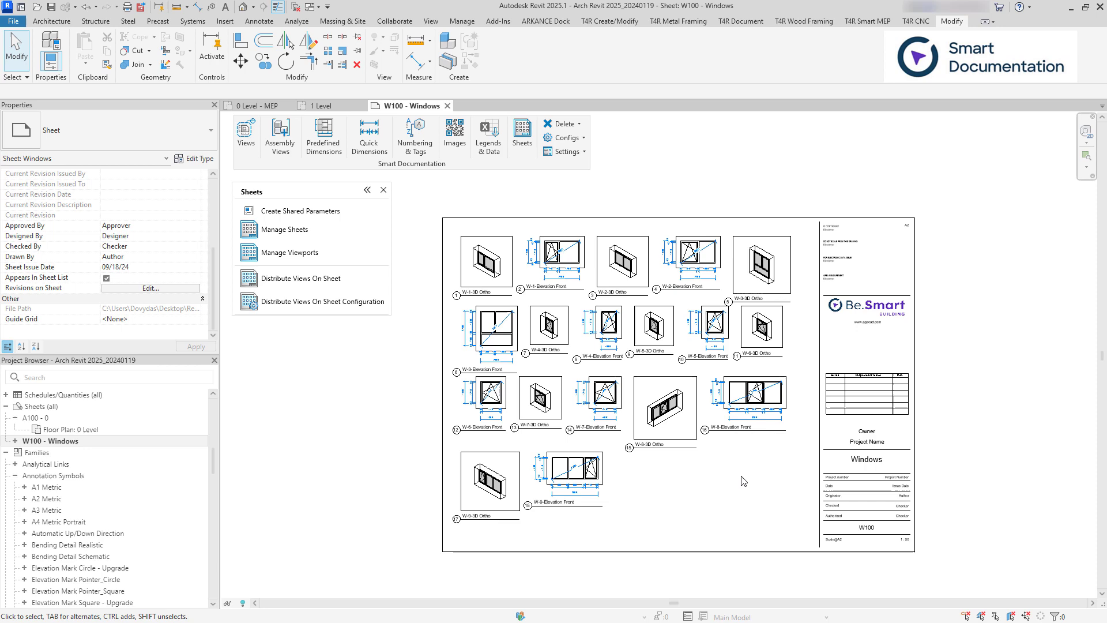
left_click(287, 229)
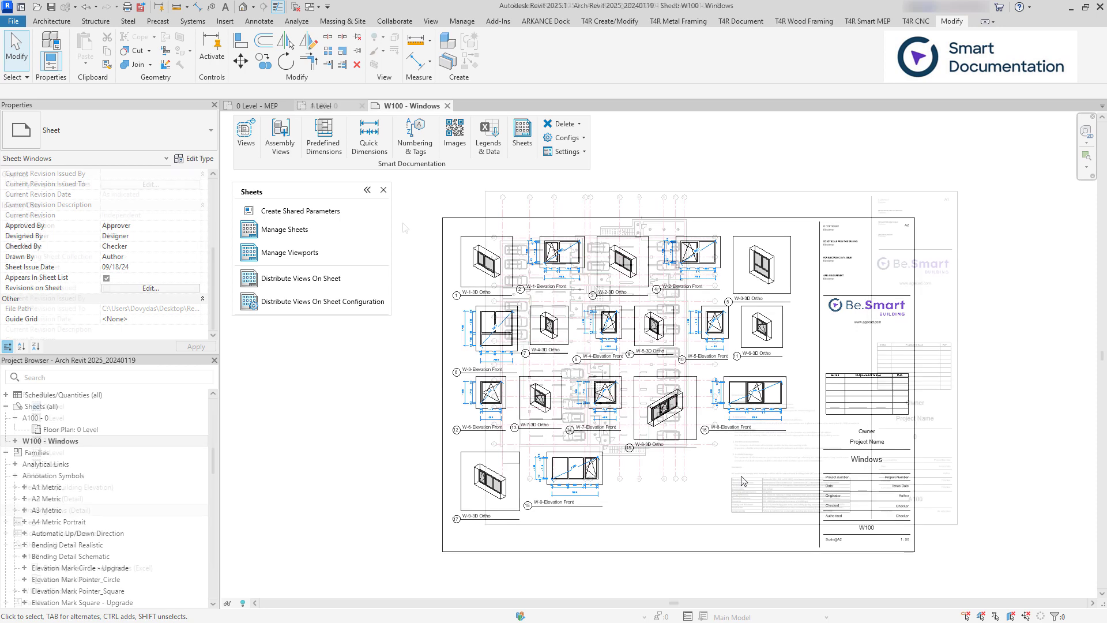
Create sheets A101 to A105 from the Level 1–5 floor plans.
left_click(539, 193)
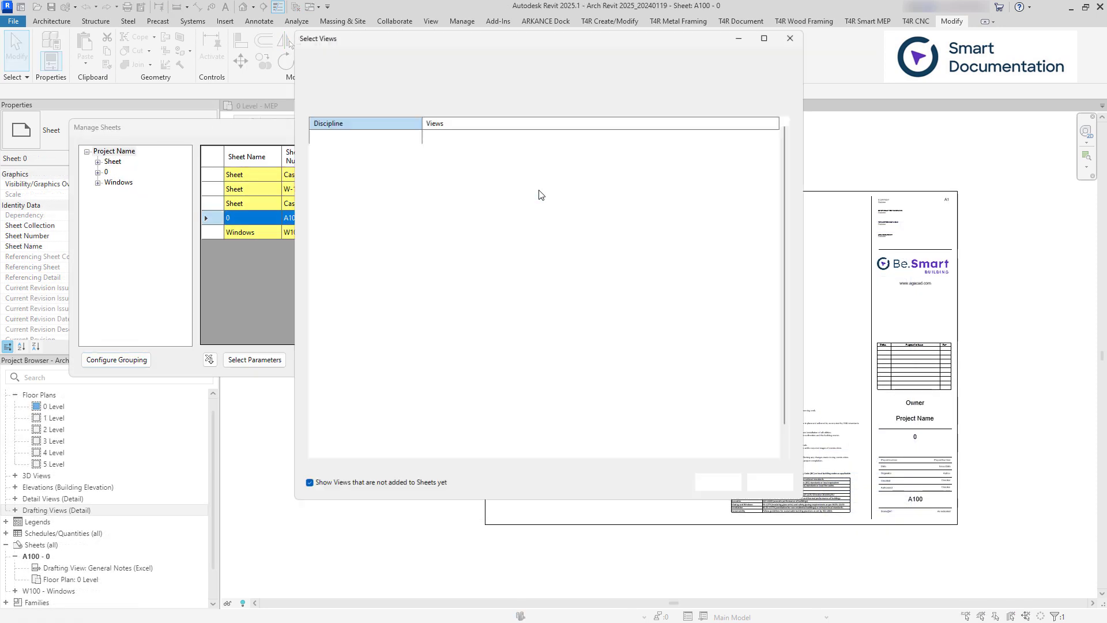
left_click_drag(403, 202, 403, 271)
left_click(722, 487)
left_click(770, 542)
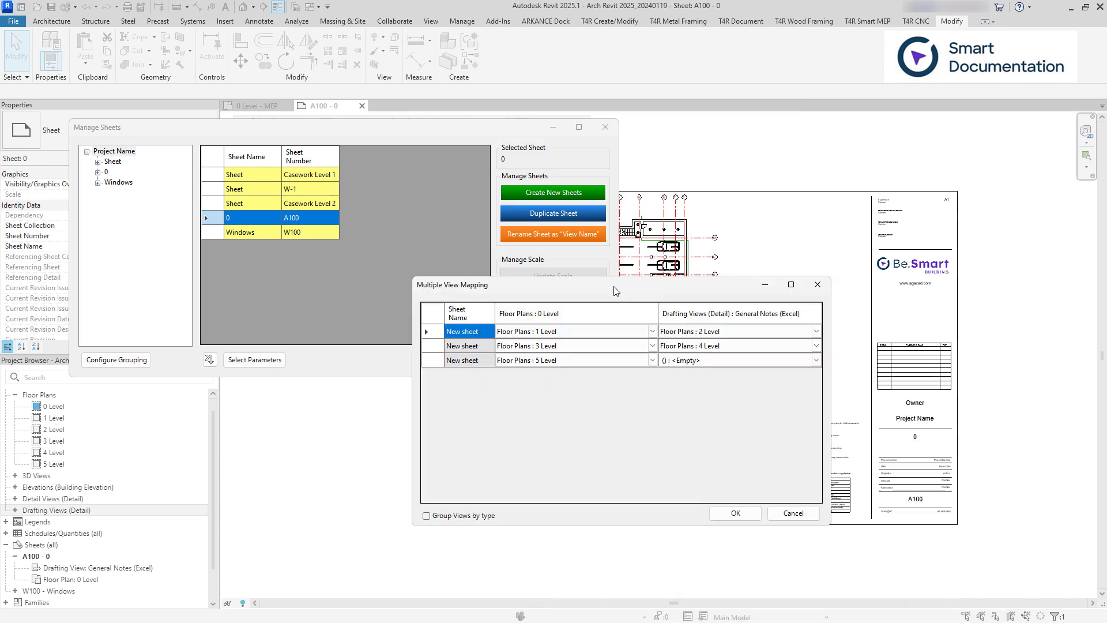
left_click(710, 491)
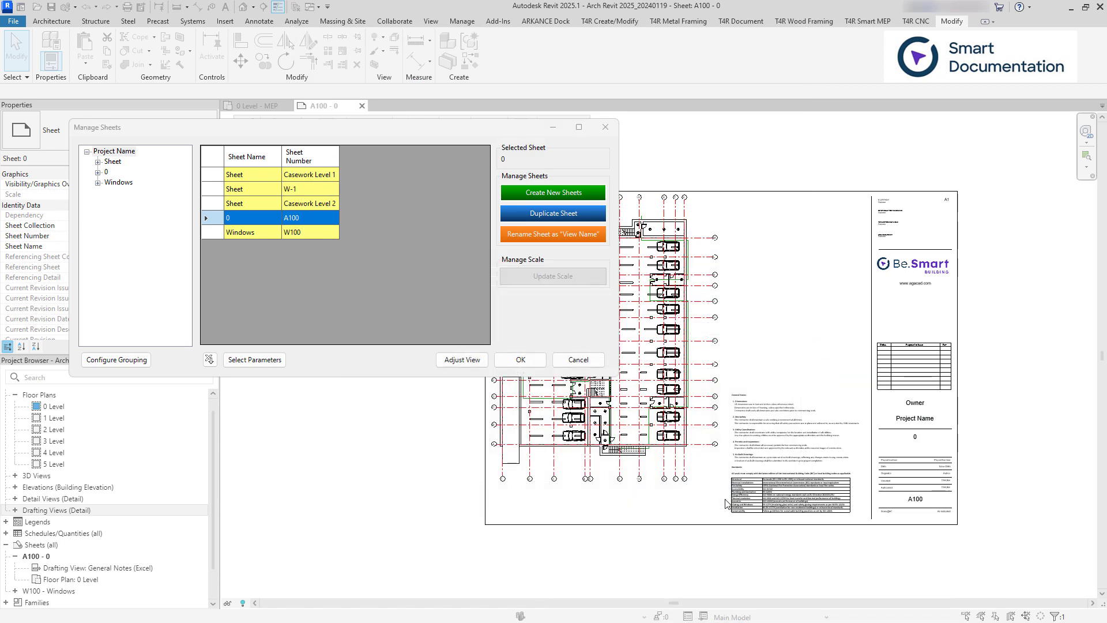
left_click(508, 324)
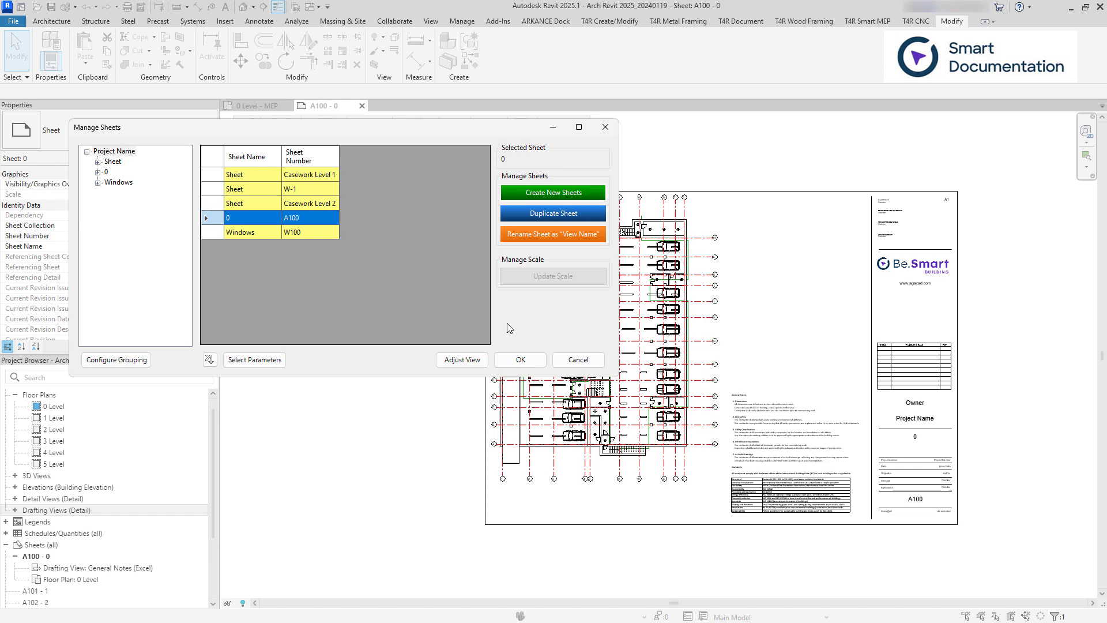
left_click(556, 355)
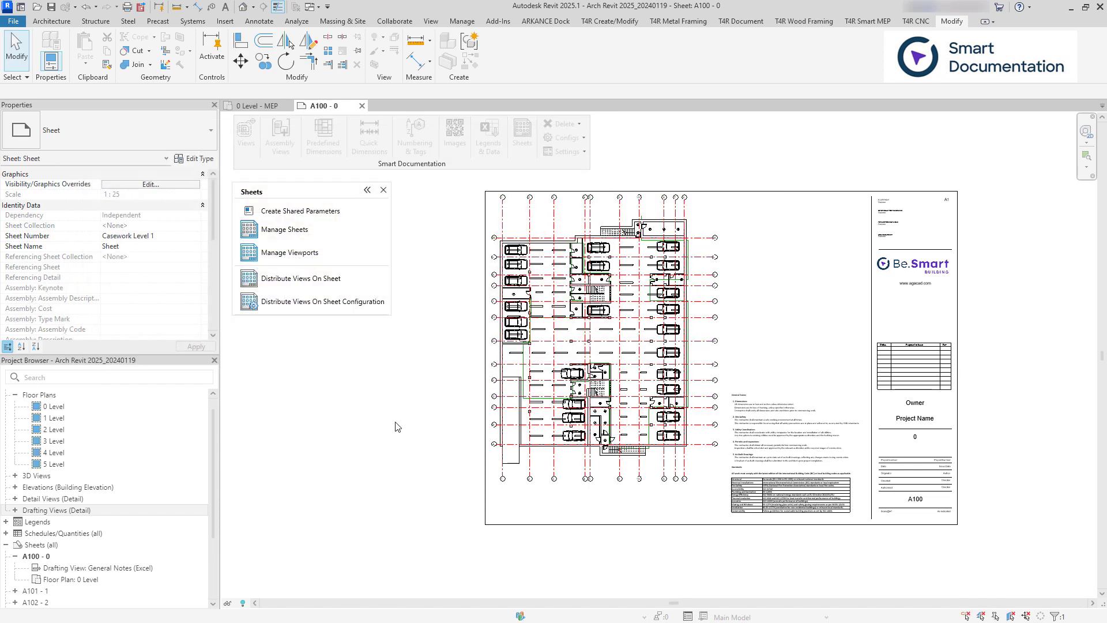
Open sheets A101 - 1, A102 - 2 and A103 - 3.
scroll(70, 519, "down", 3)
double_click(69, 536)
double_click(62, 544)
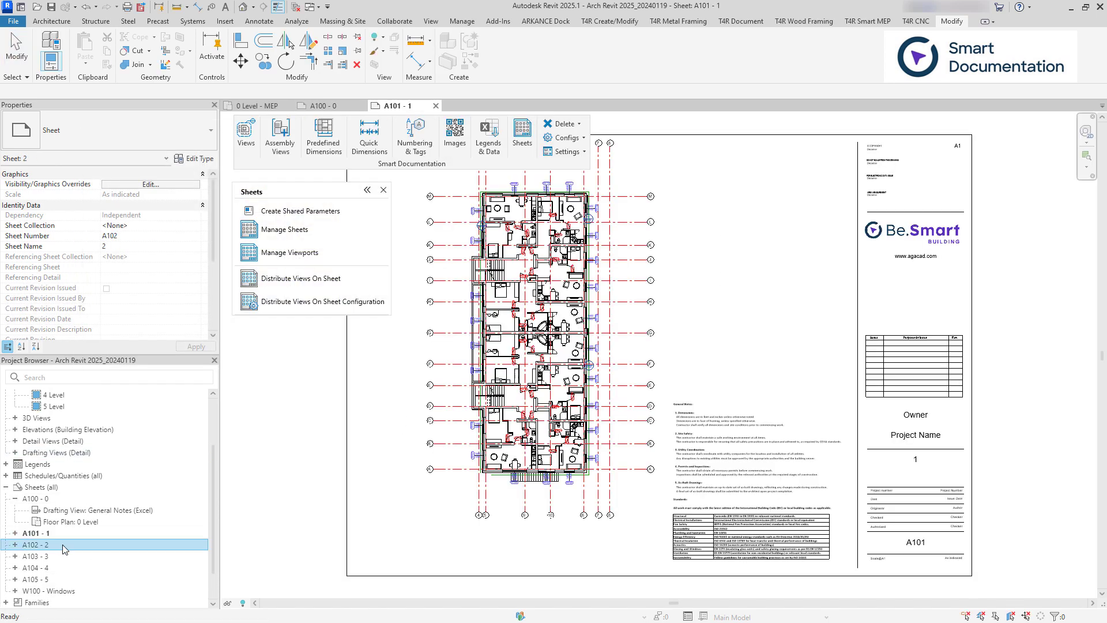
double_click(60, 556)
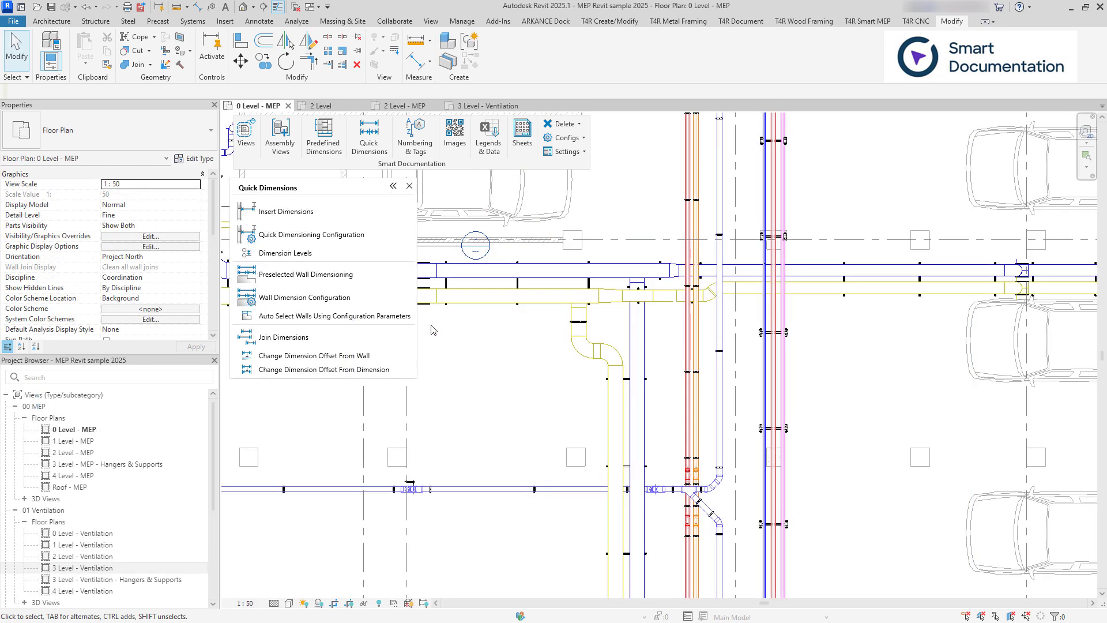
Add quick dimensions across the ducts and from the grid line to a duct, e.g. 5190.
left_click(341, 213)
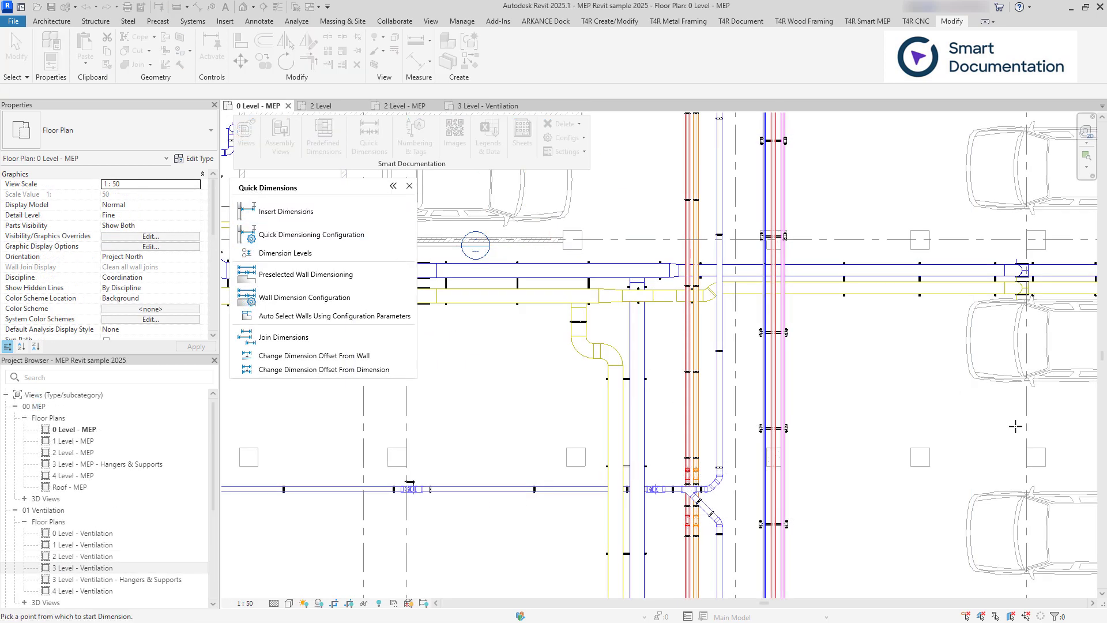
left_click(614, 424)
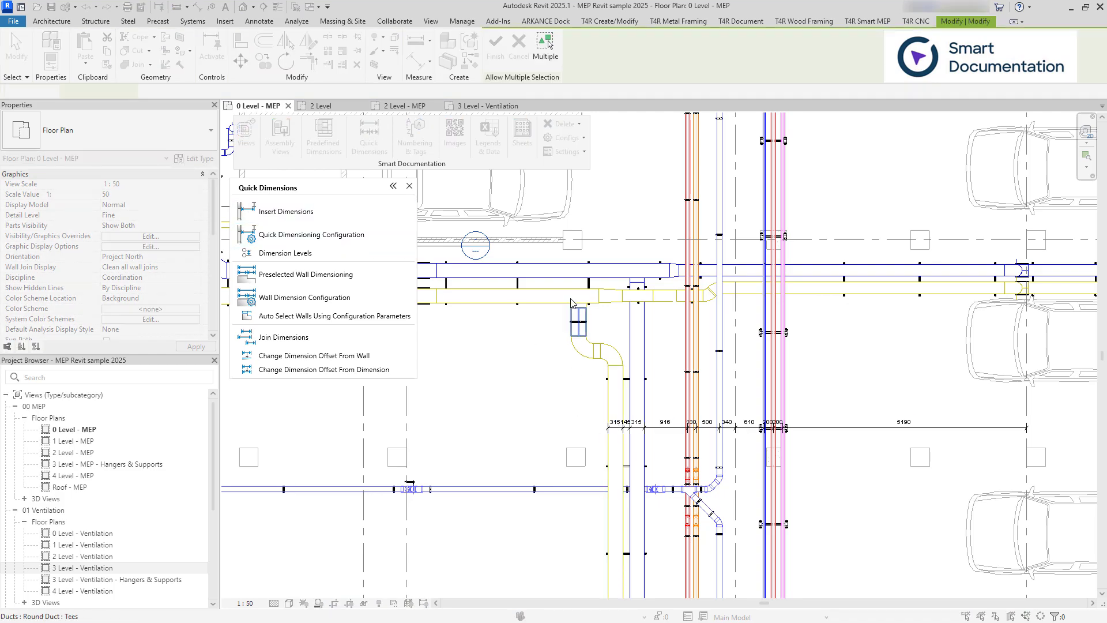
left_click(555, 241)
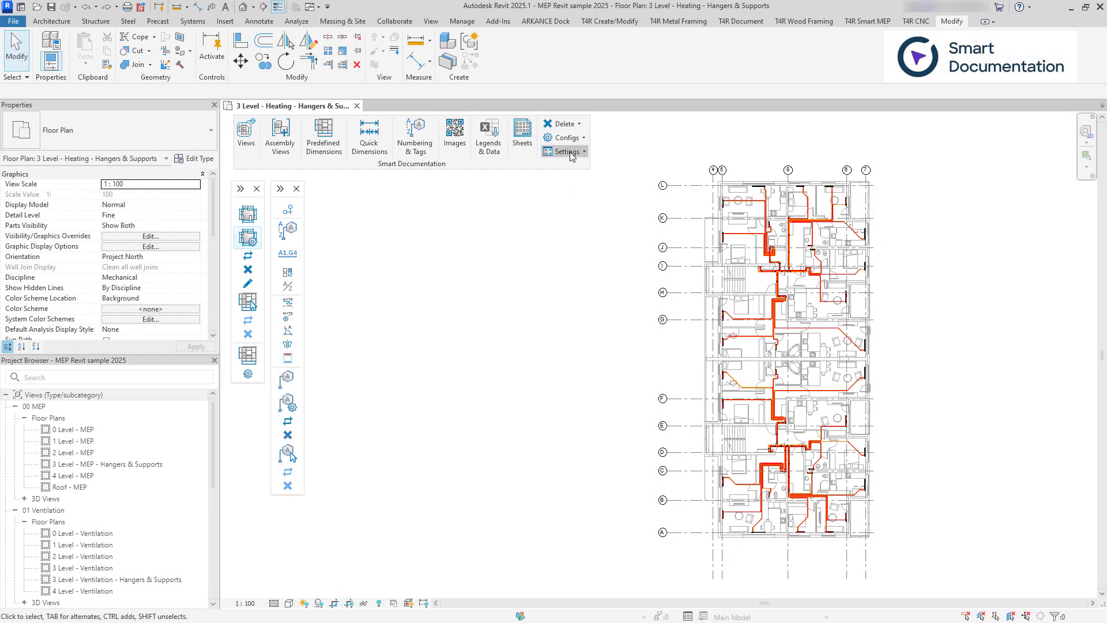
Point the configuration files location to the shared My Team's configurations folder and save.
left_click(572, 157)
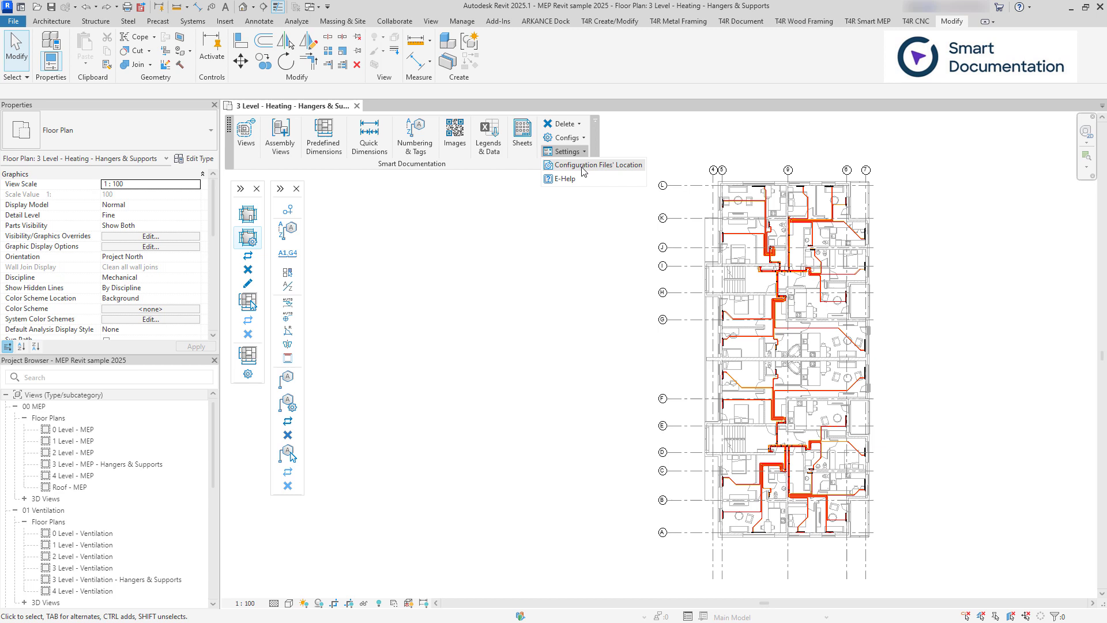
left_click(583, 171)
left_click(376, 293)
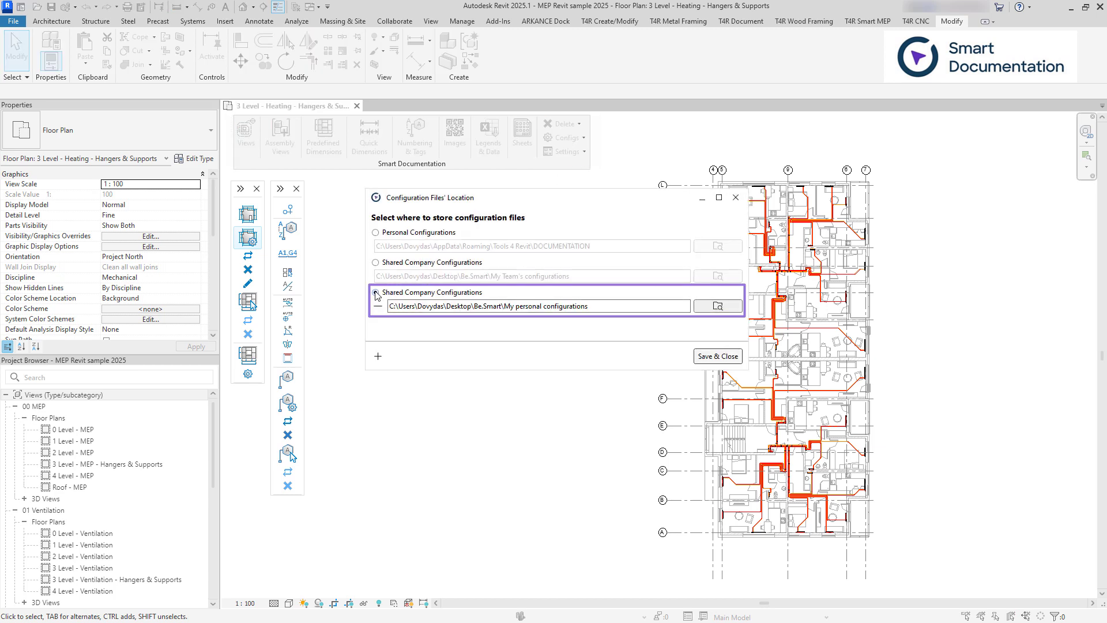
left_click(376, 263)
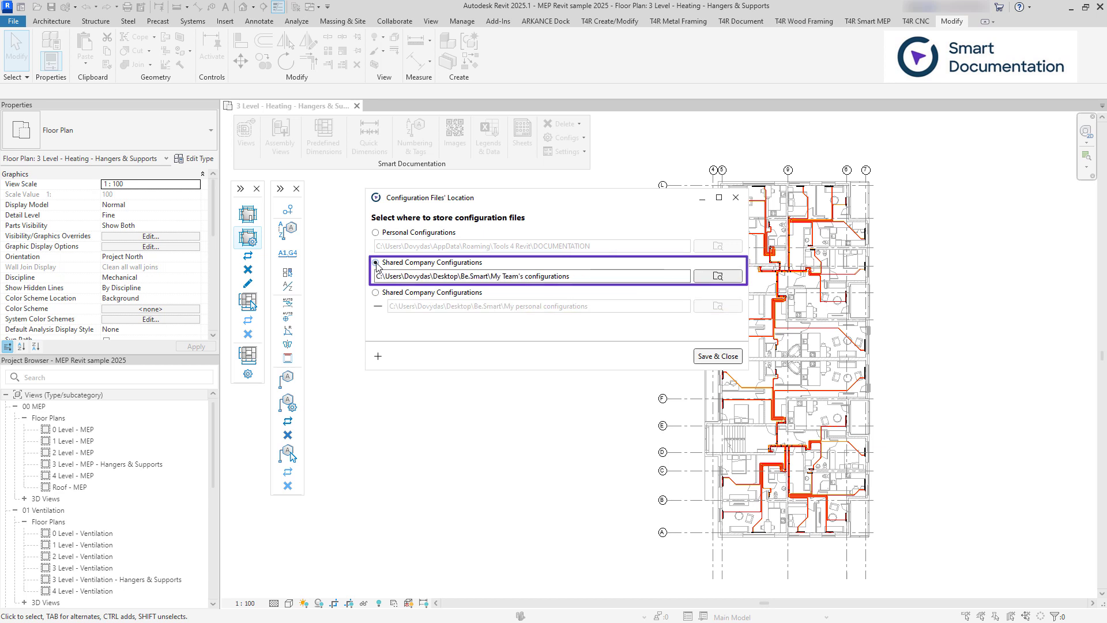
left_click(715, 356)
Dimension the heating plan with Smart Dimension using the M02 - Radiators configuration.
left_click(252, 221)
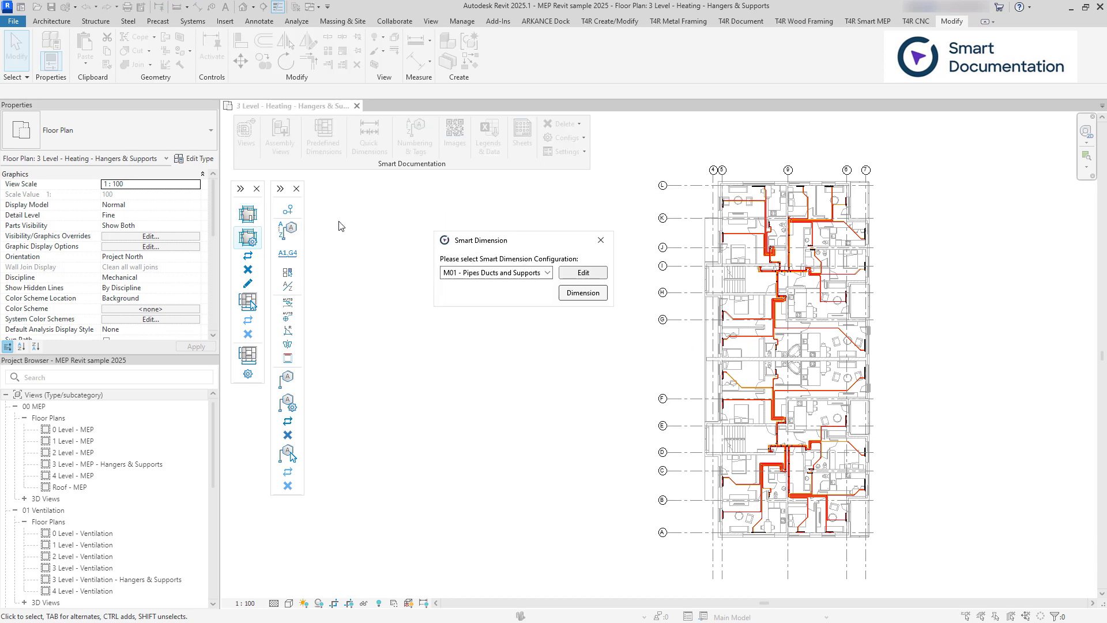
left_click(519, 273)
left_click(522, 321)
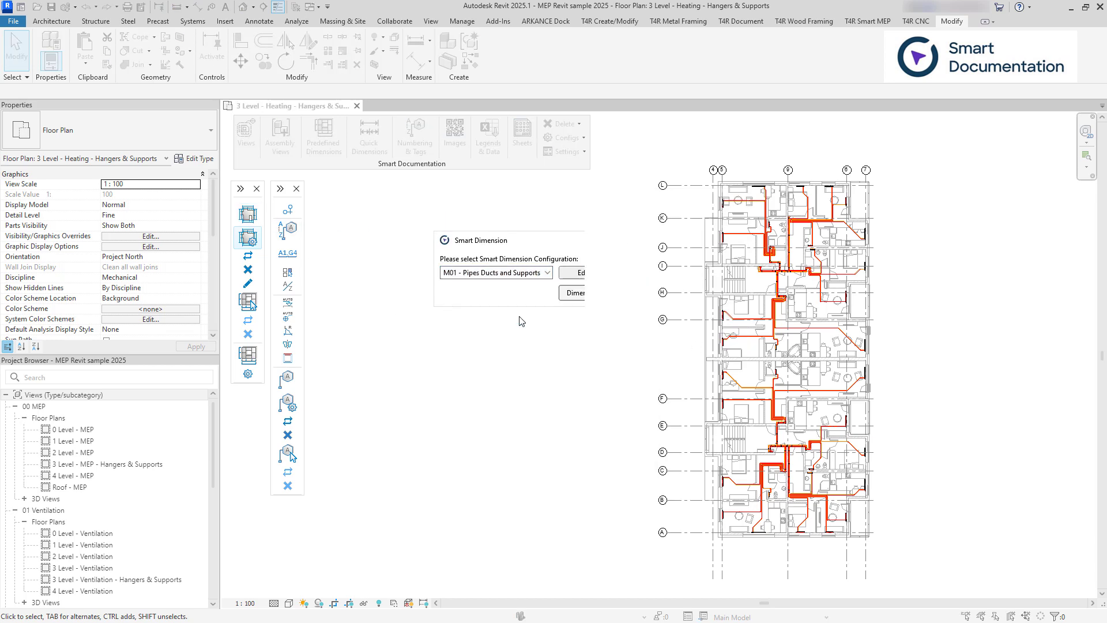
left_click(571, 292)
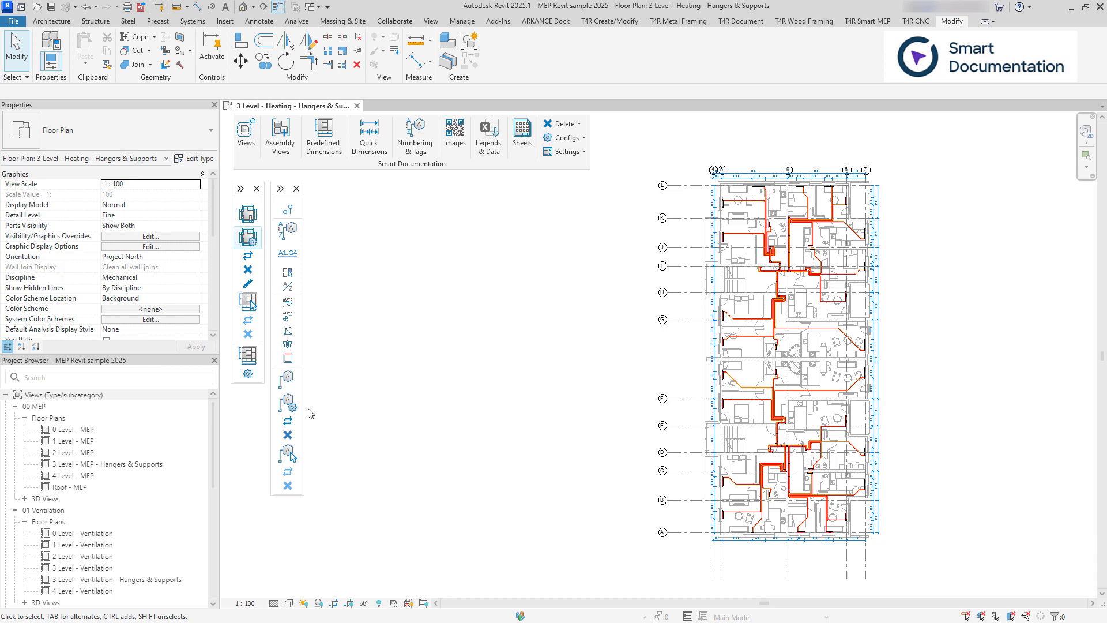
Tag the radiators with Smart Tags using the M04 Heating Plan configuration.
left_click(287, 381)
left_click(509, 275)
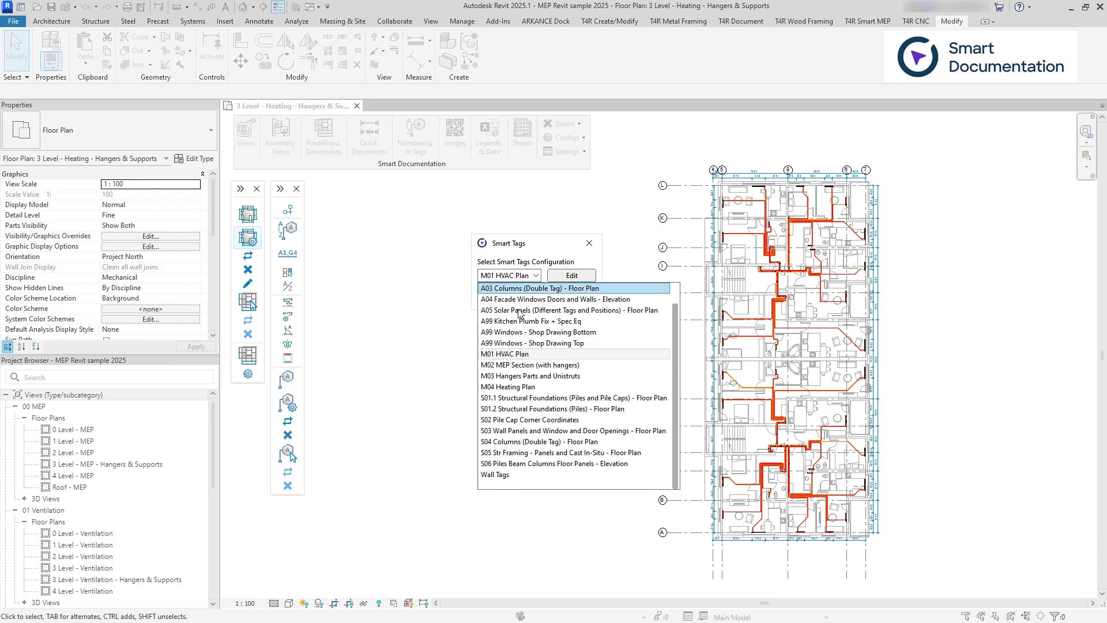
left_click(524, 387)
left_click(571, 294)
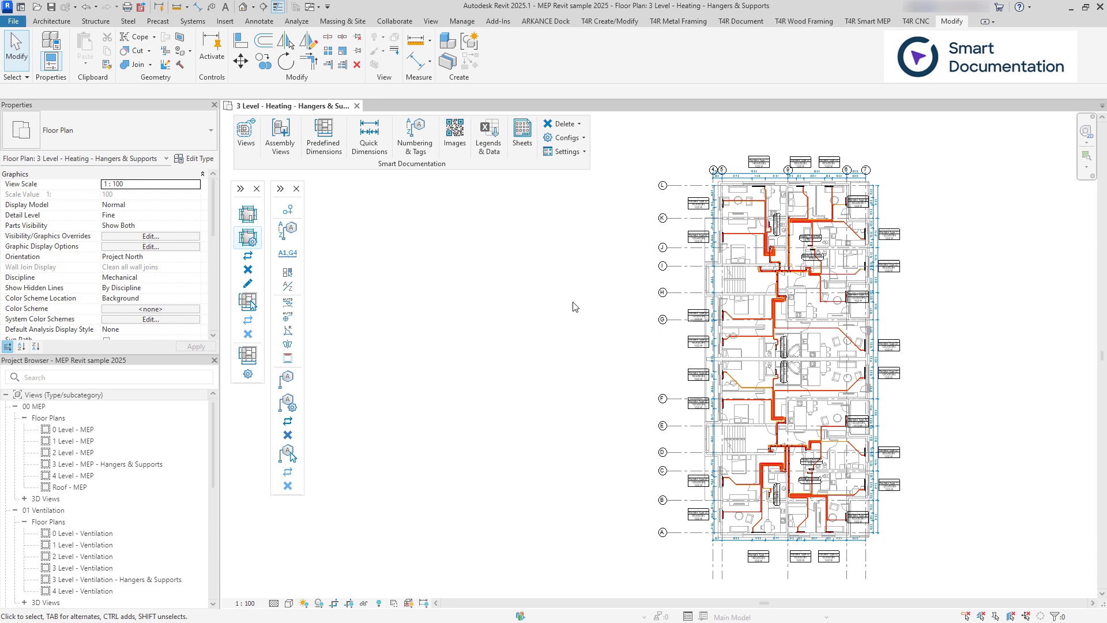
Number the radiators with Elements Batch Numbering, giving numbers like R-22-02.
scroll(816, 327, "up", 5)
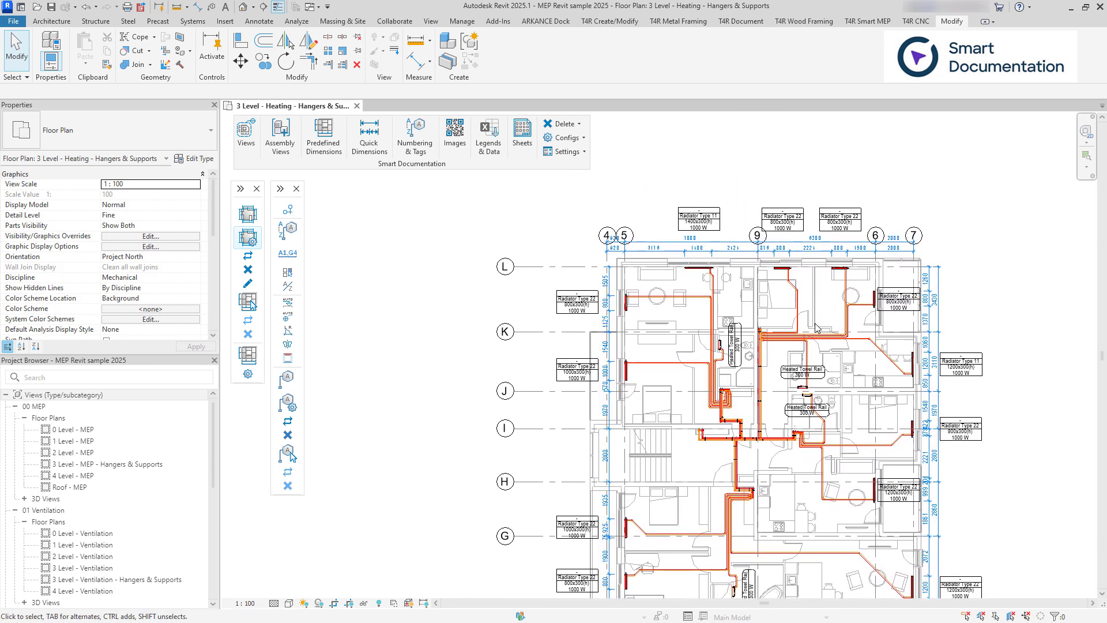
left_click(287, 253)
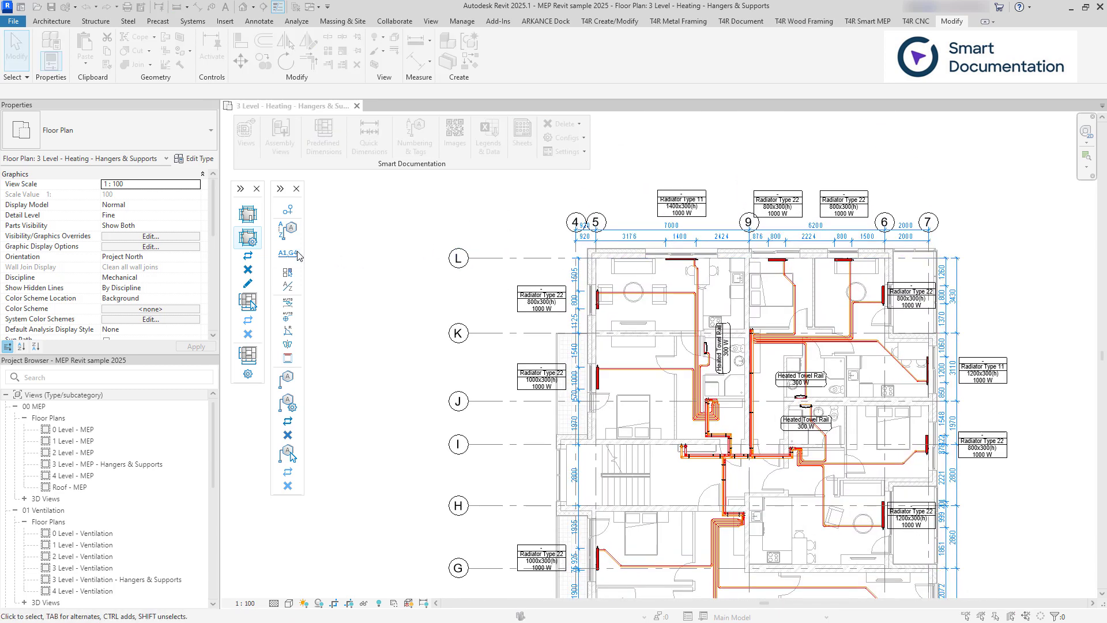
left_click(444, 367)
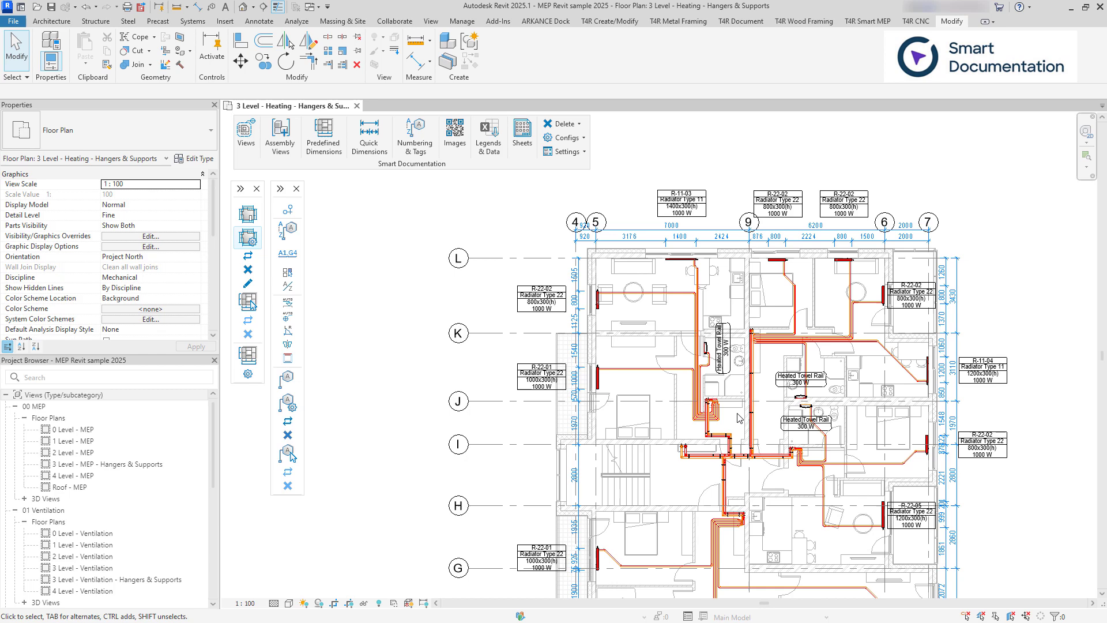
left_click(555, 154)
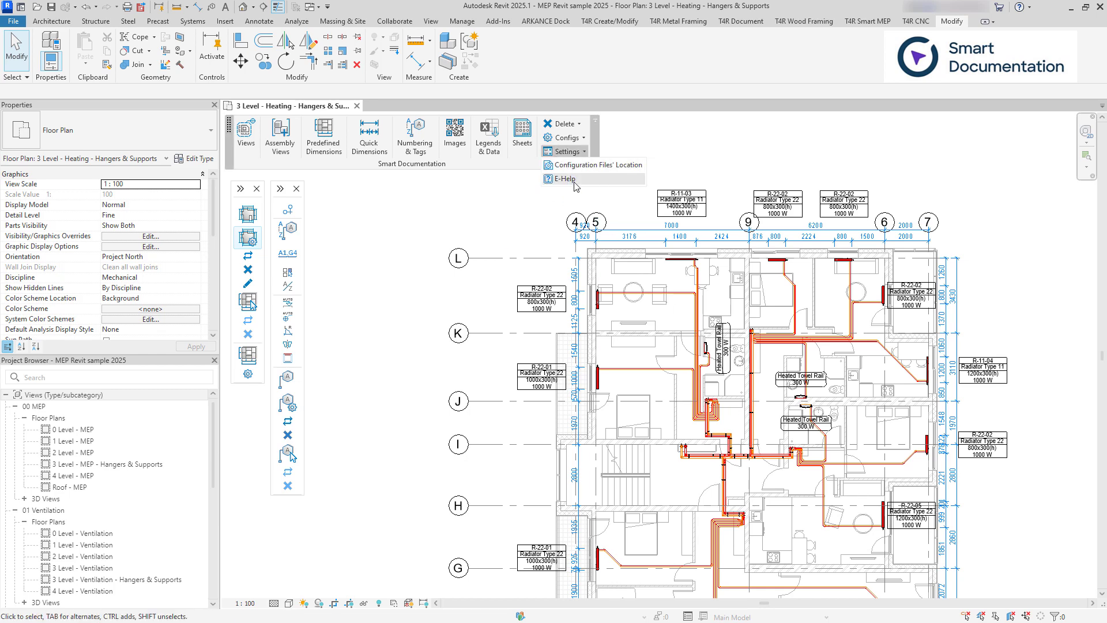
Open the E-Help page and jump to the Sample Smart Documentation models section.
left_click(565, 179)
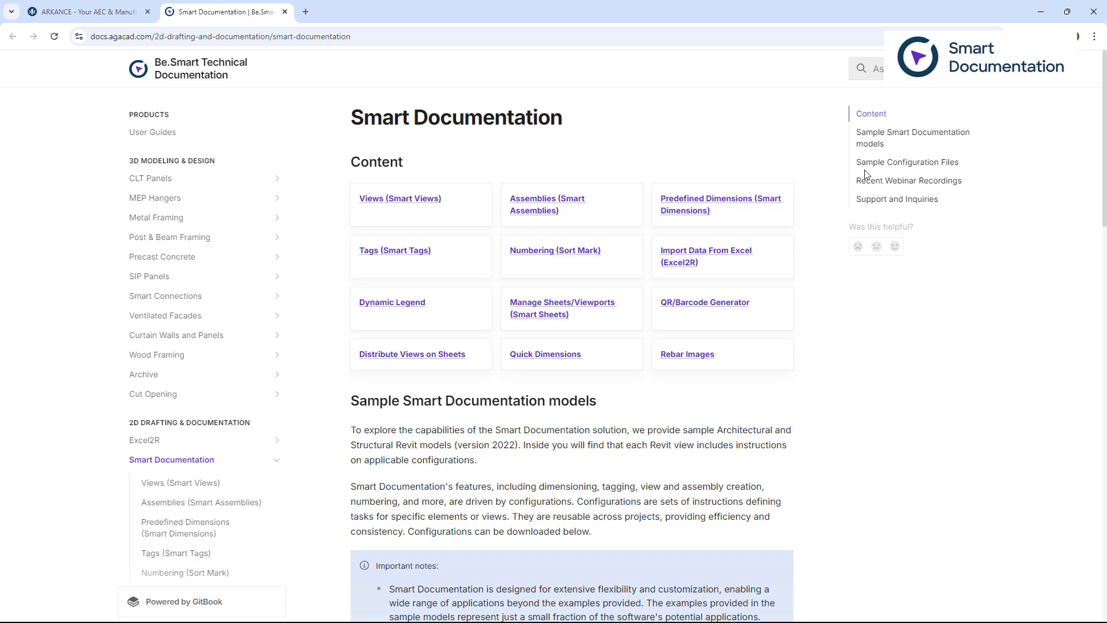
left_click(875, 135)
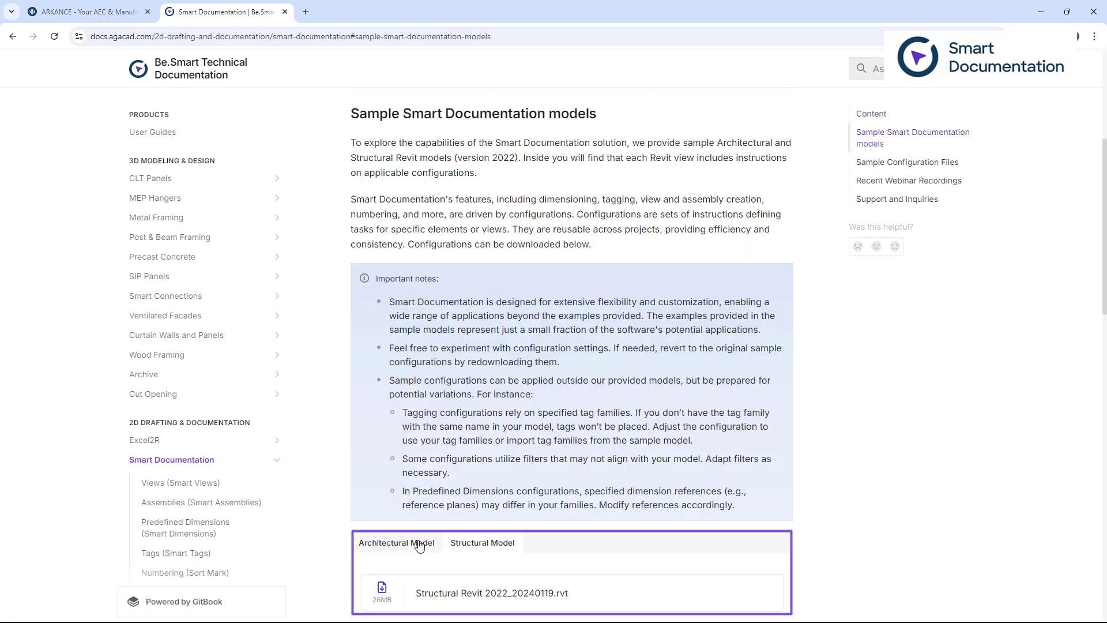